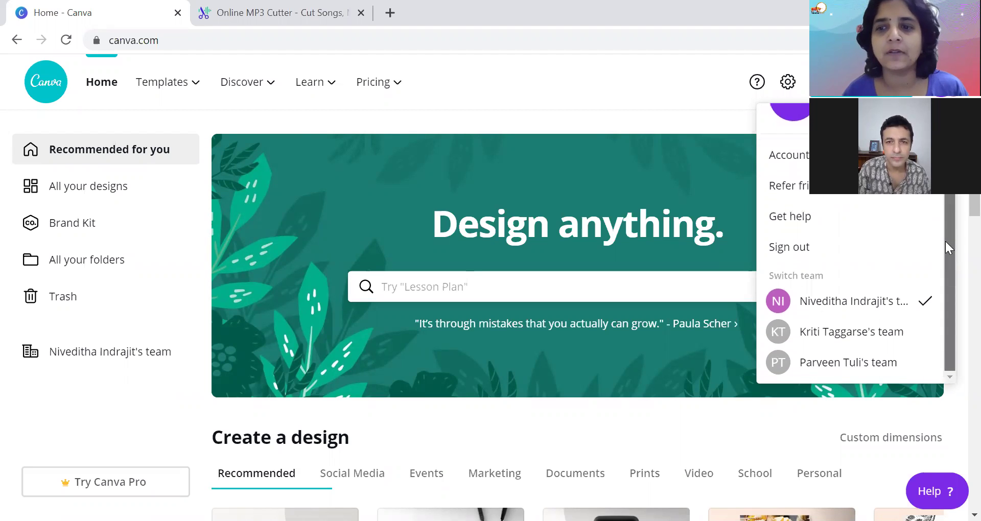
{"action": "scroll", "coordinate": [945, 210], "scroll_direction": "up", "scroll_amount": 2}
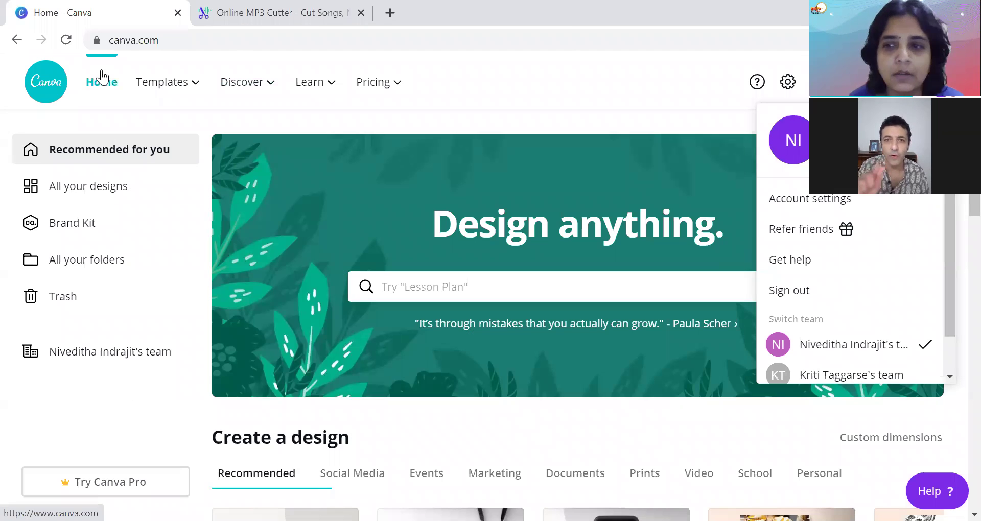
{"action": "mouse_move", "coordinate": [345, 79]}
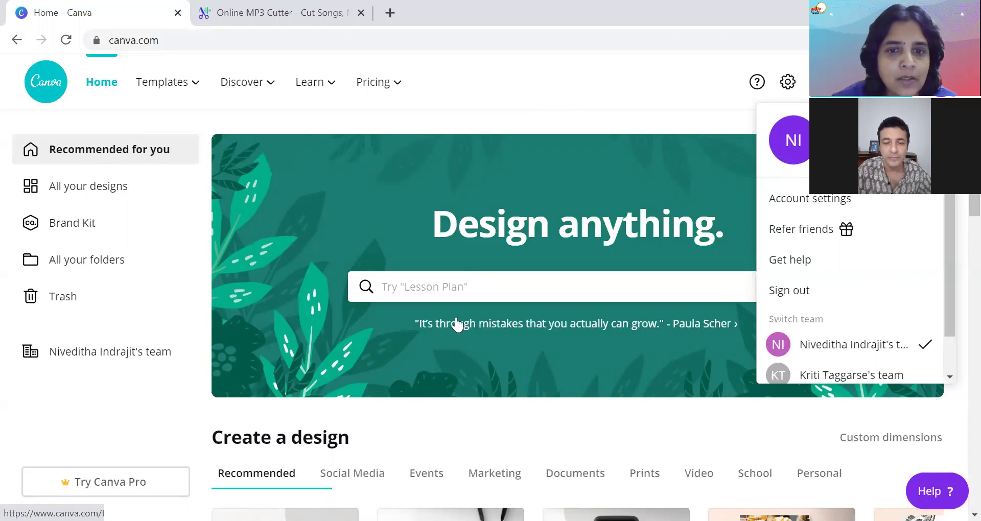
- Search the design types for "event" and open the Party Facebook Event Cover templates
{"action": "left_click", "coordinate": [466, 285]}
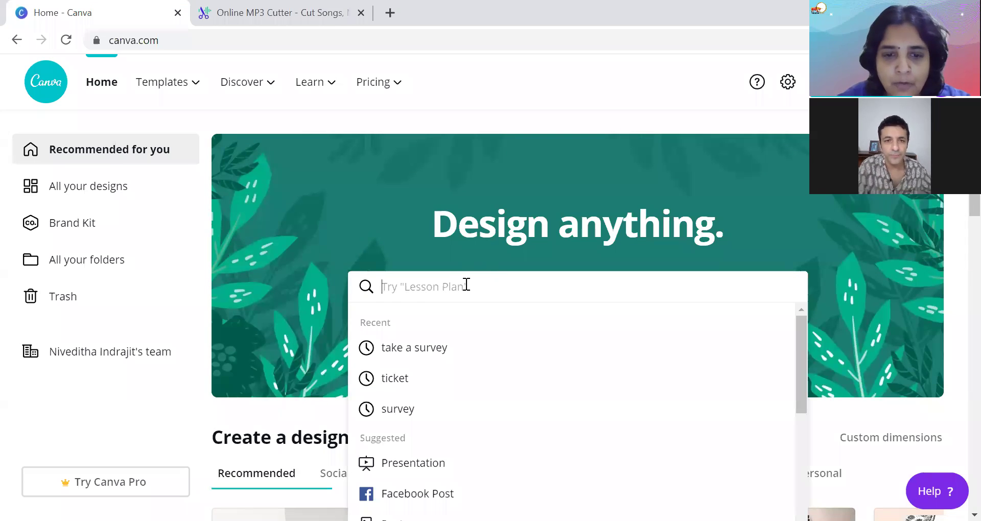
{"action": "type", "text": "ev"}
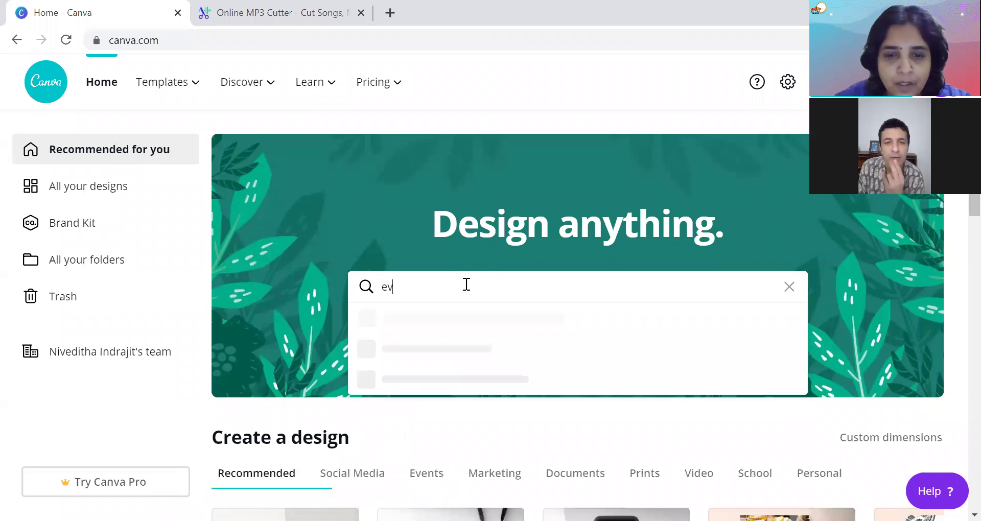
{"action": "type", "text": "ent"}
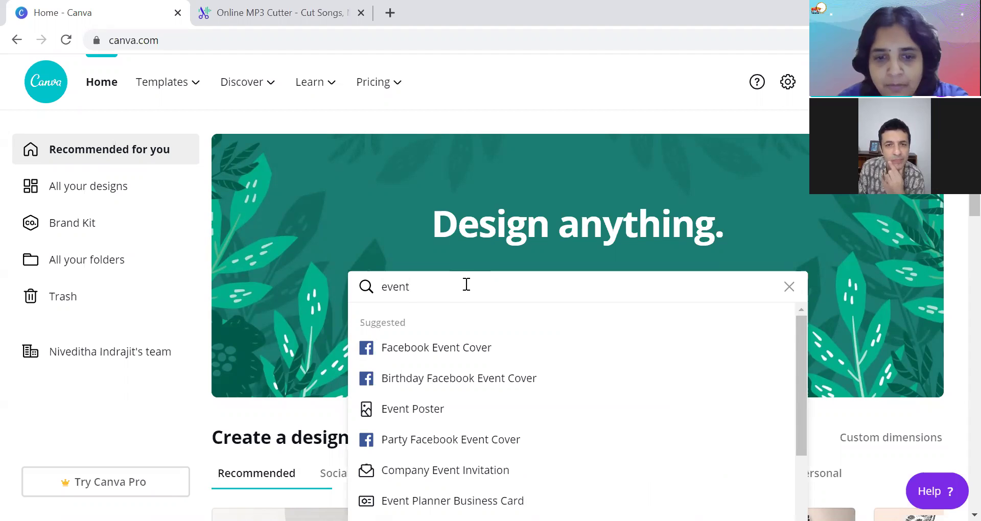
{"action": "key", "text": "Down"}
{"action": "key", "text": "Down"}
{"action": "key", "text": "Down"}
{"action": "key", "text": "Down"}
{"action": "key", "text": "Down"}
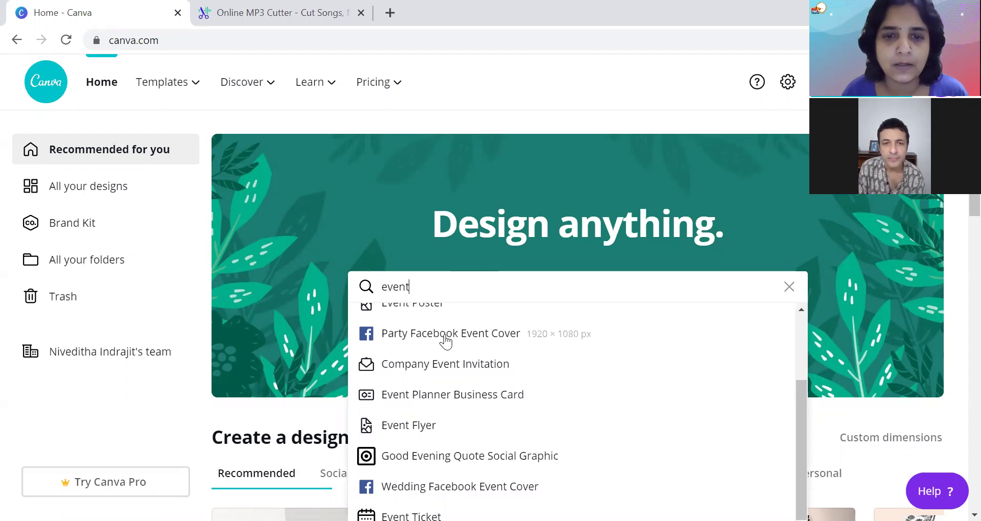
{"action": "left_click", "coordinate": [444, 335]}
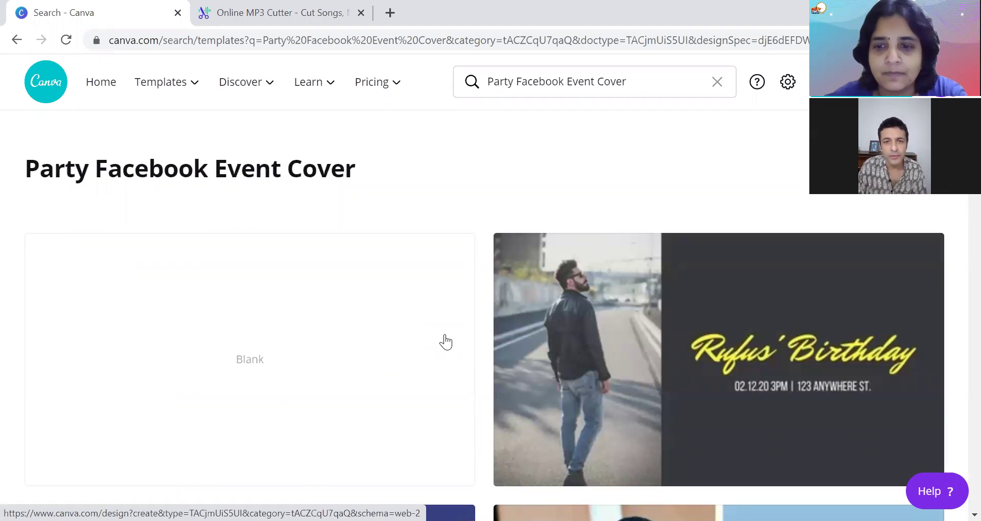
- Browse the party event cover templates and open the blue "It's a Surprise!" template for editing
{"action": "scroll", "coordinate": [445, 342], "scroll_direction": "down", "scroll_amount": 10}
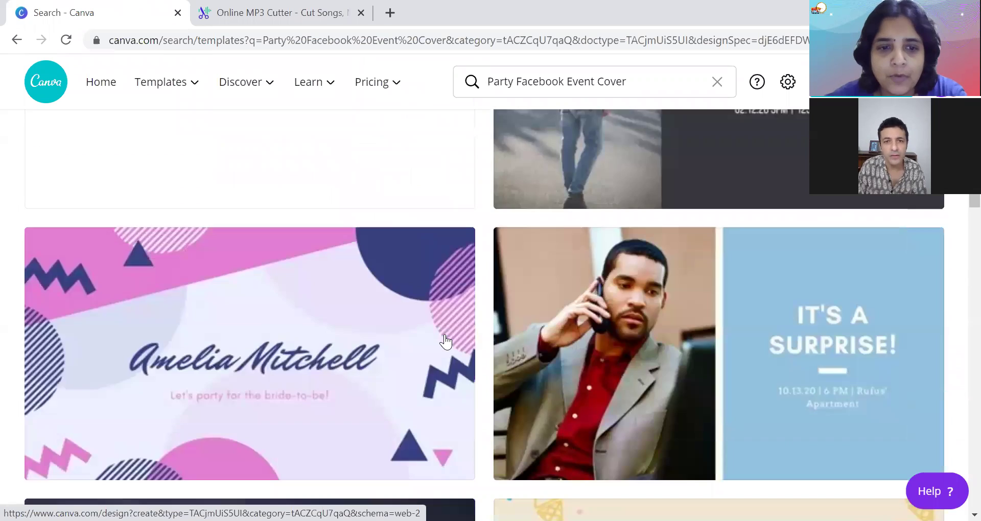
{"action": "scroll", "coordinate": [445, 341], "scroll_direction": "down", "scroll_amount": 6}
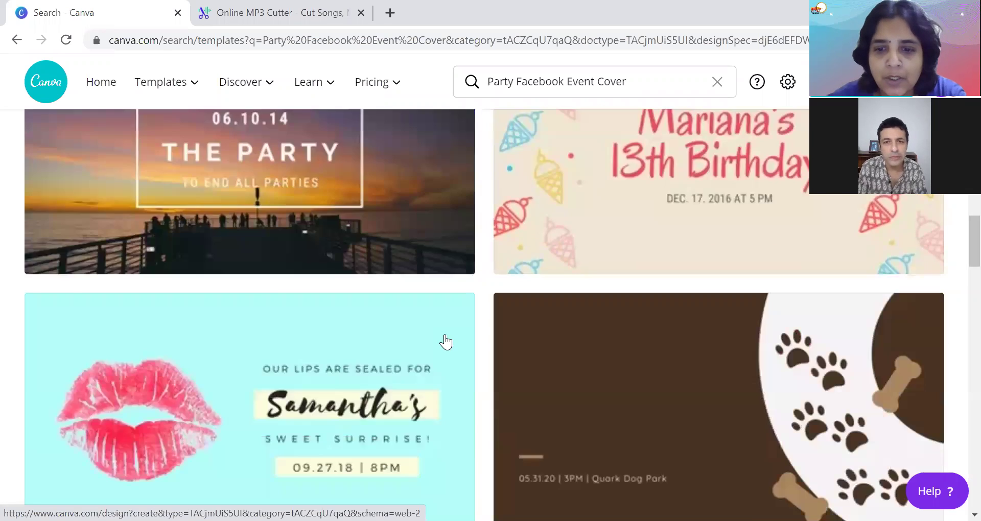
{"action": "scroll", "coordinate": [445, 341], "scroll_direction": "up", "scroll_amount": 15}
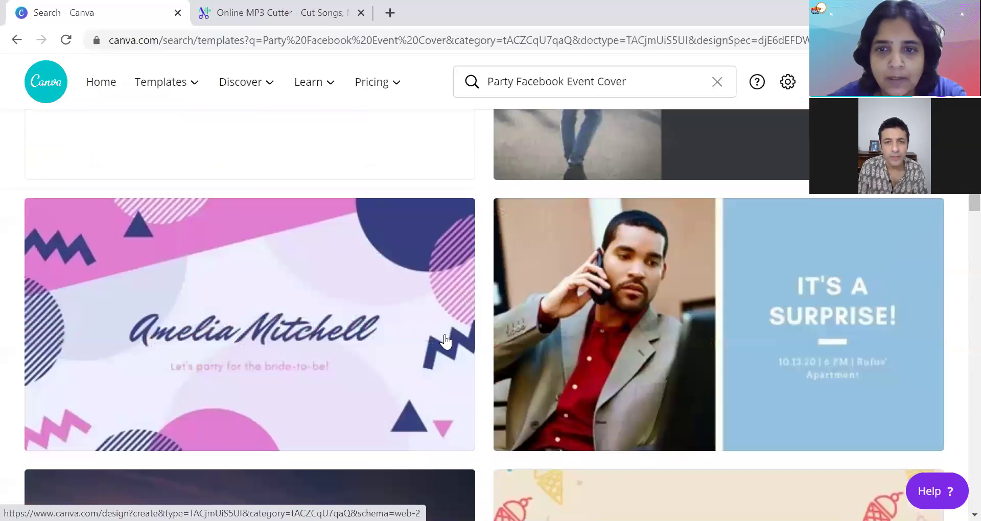
{"action": "scroll", "coordinate": [445, 341], "scroll_direction": "down", "scroll_amount": 3}
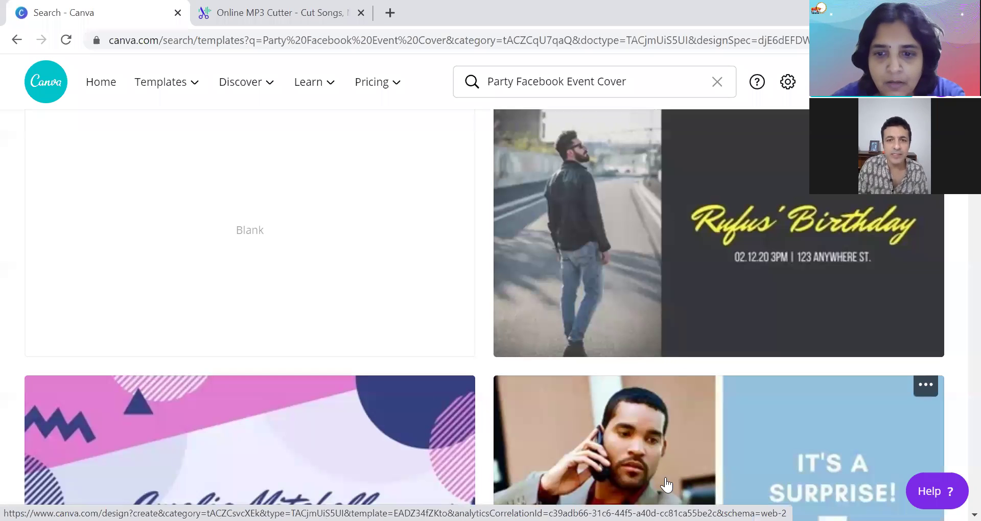
{"action": "scroll", "coordinate": [499, 289], "scroll_direction": "down", "scroll_amount": 2}
{"action": "scroll", "coordinate": [670, 416], "scroll_direction": "down", "scroll_amount": 1}
{"action": "left_click", "coordinate": [639, 363]}
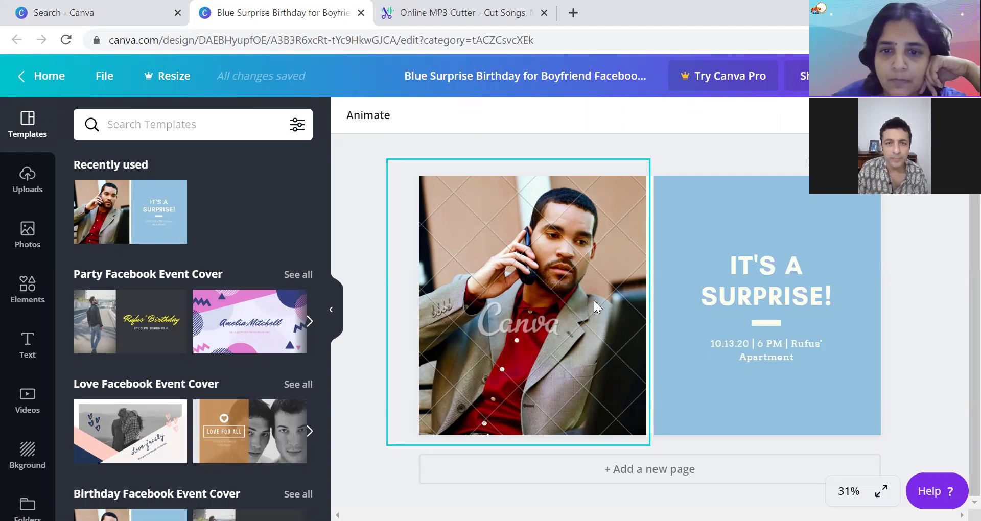
- Delete the watermarked photo of the man from the cover and open the list of additional apps and integrations
{"action": "left_click", "coordinate": [555, 390]}
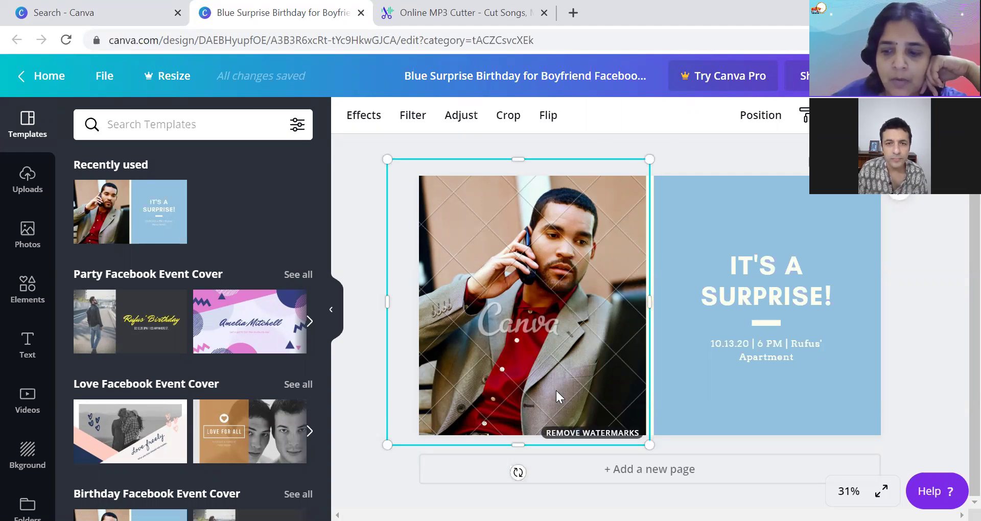
{"action": "key", "text": "Delete"}
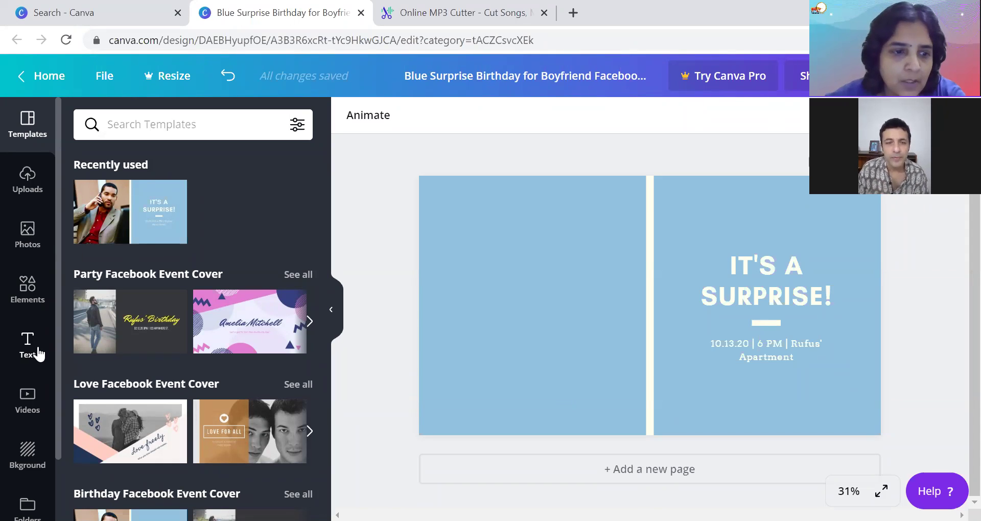
{"action": "scroll", "coordinate": [36, 352], "scroll_direction": "down", "scroll_amount": 2}
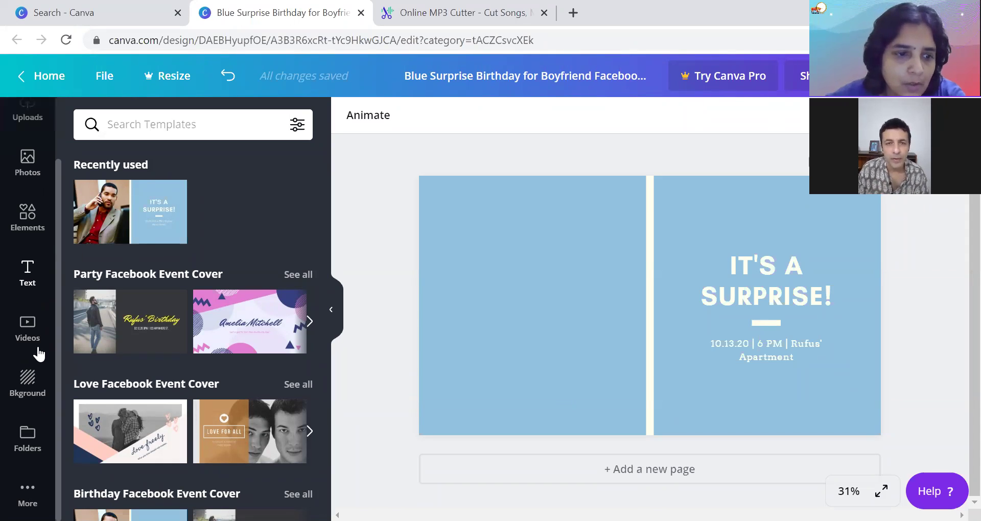
{"action": "left_click", "coordinate": [26, 490]}
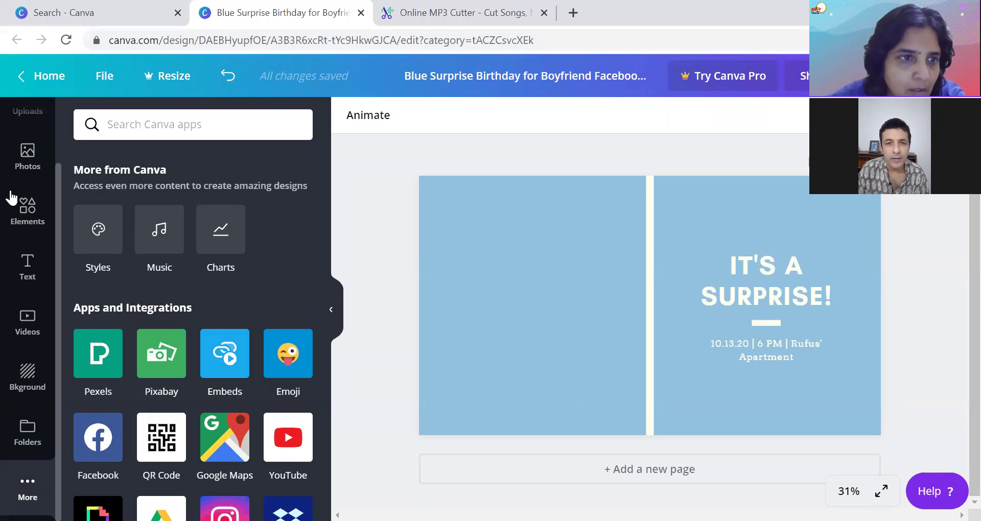
- Place the uploaded video of the man in the dark patterned shirt on the cover's empty left half and delete its duplicate
{"action": "scroll", "coordinate": [29, 156], "scroll_direction": "up", "scroll_amount": 2}
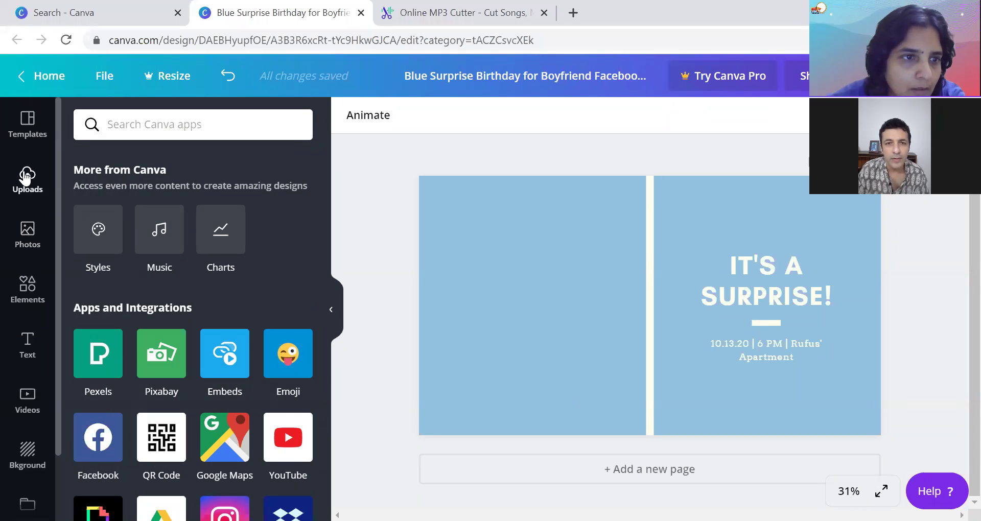
{"action": "left_click", "coordinate": [26, 177]}
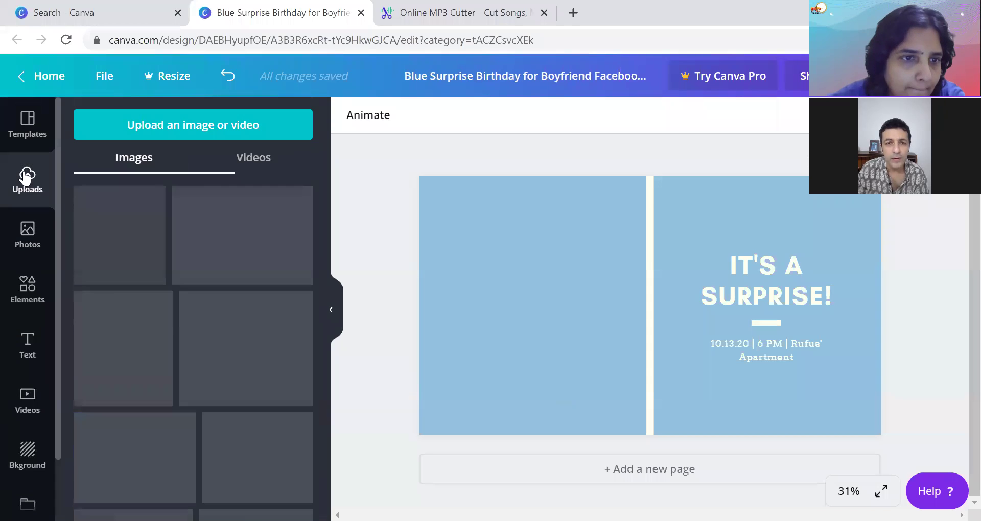
{"action": "left_click", "coordinate": [252, 163]}
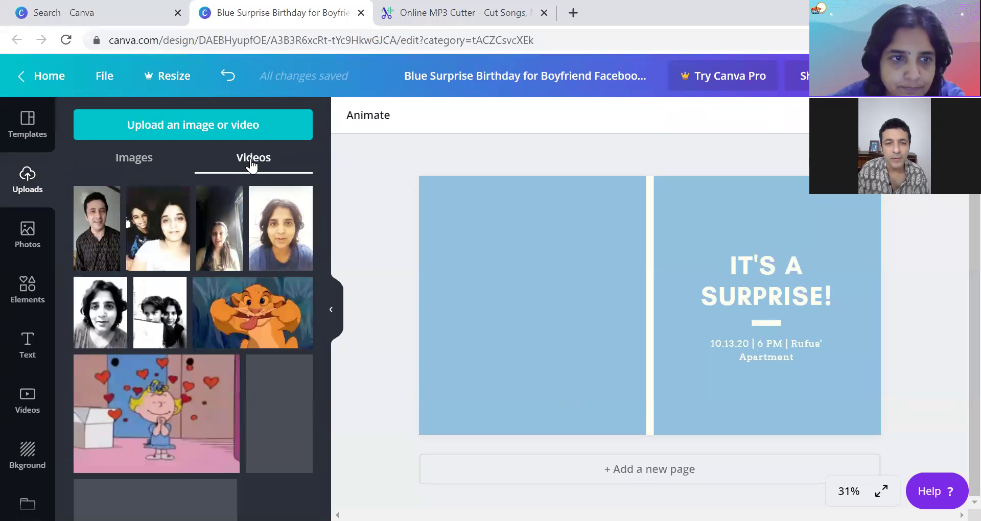
{"action": "left_click", "coordinate": [91, 225]}
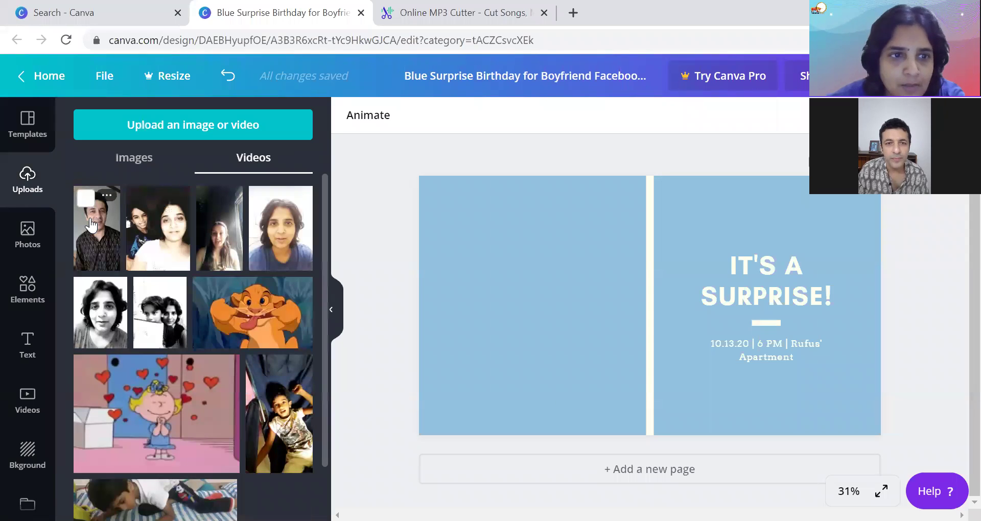
{"action": "left_click_drag", "start_coordinate": [672, 312], "coordinate": [520, 305]}
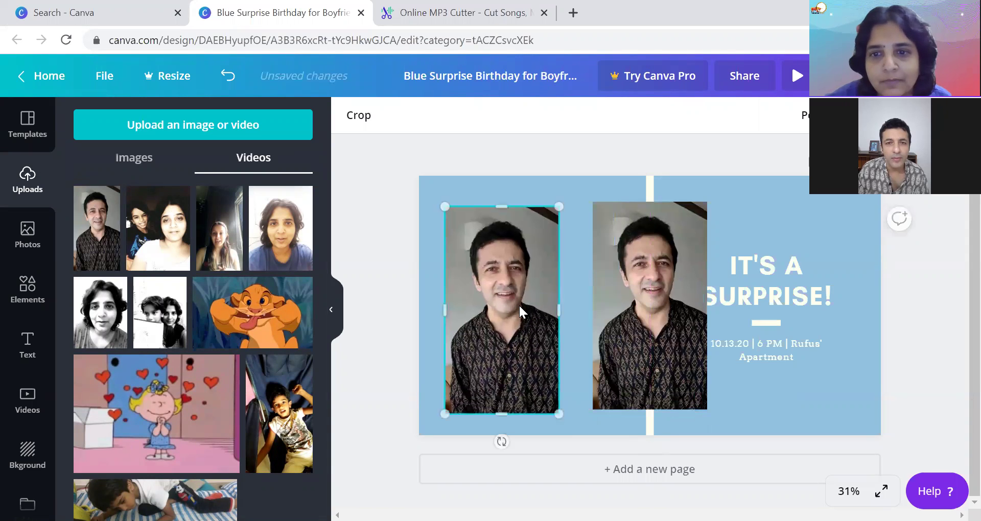
{"action": "left_click", "coordinate": [633, 286]}
{"action": "key", "text": "Delete"}
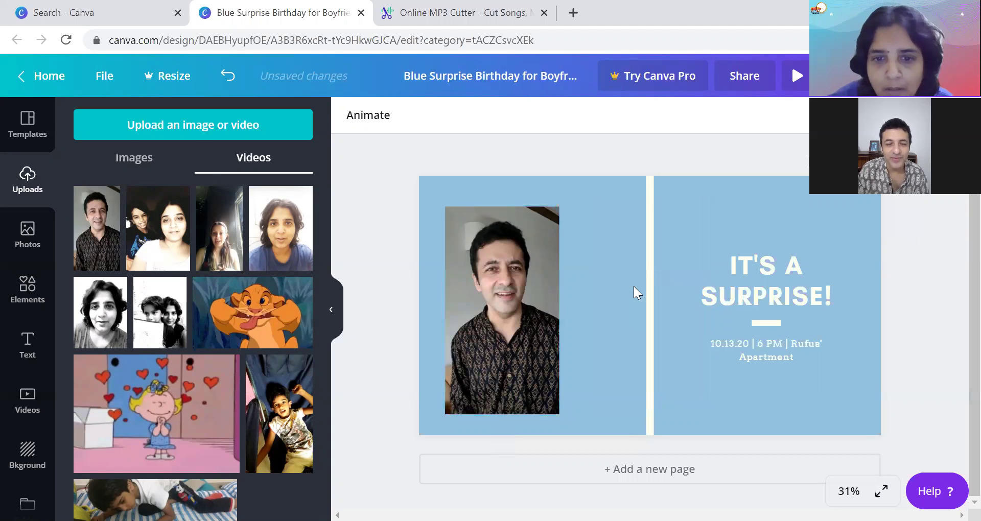
{"action": "left_click", "coordinate": [518, 333]}
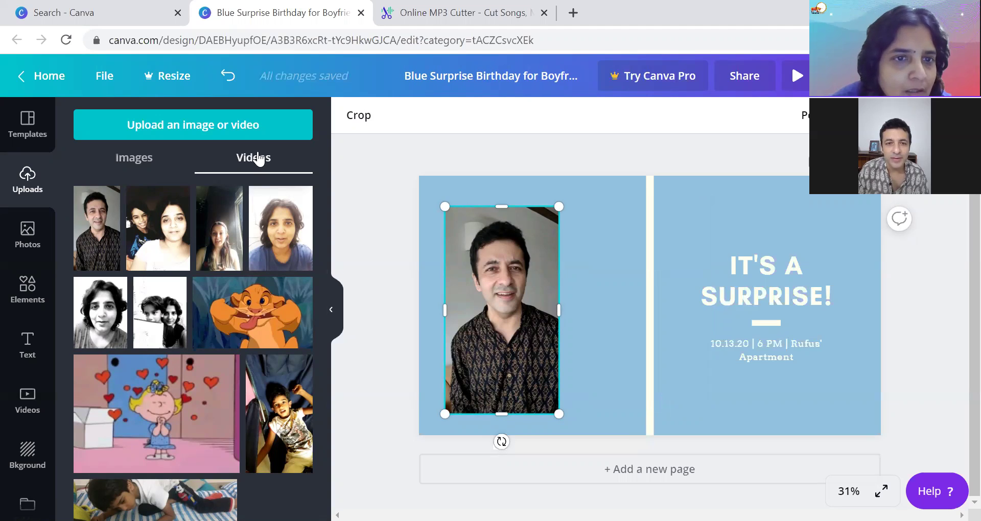
{"action": "mouse_move", "coordinate": [105, 217]}
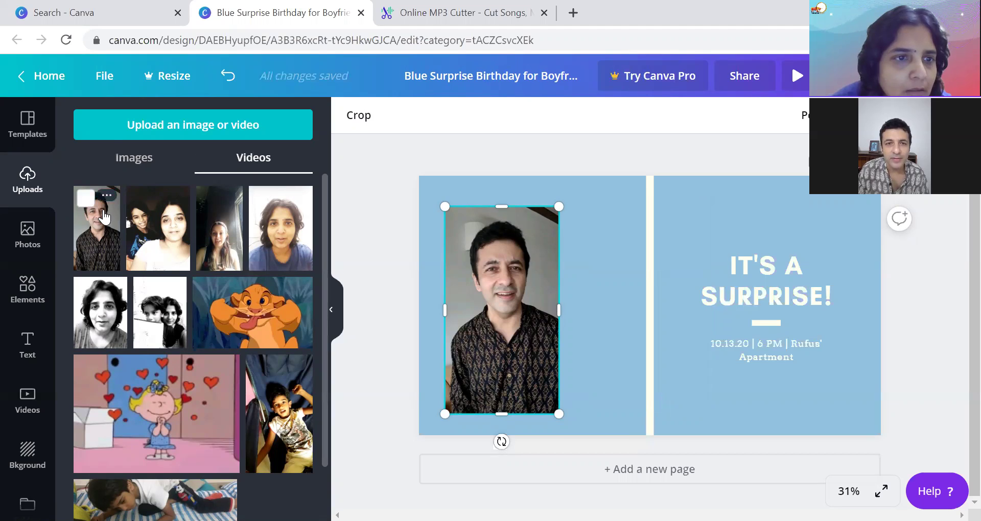
{"action": "left_click", "coordinate": [107, 196]}
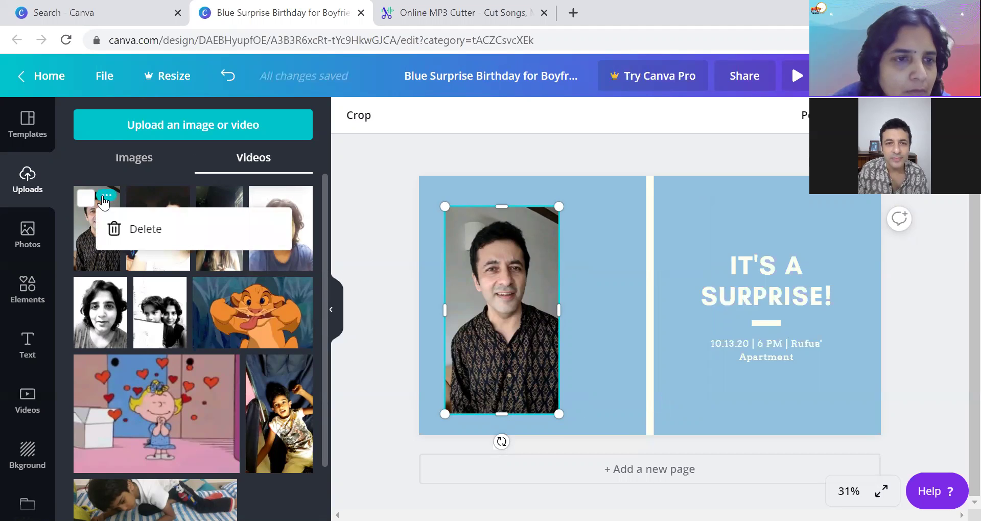
{"action": "left_click", "coordinate": [87, 201]}
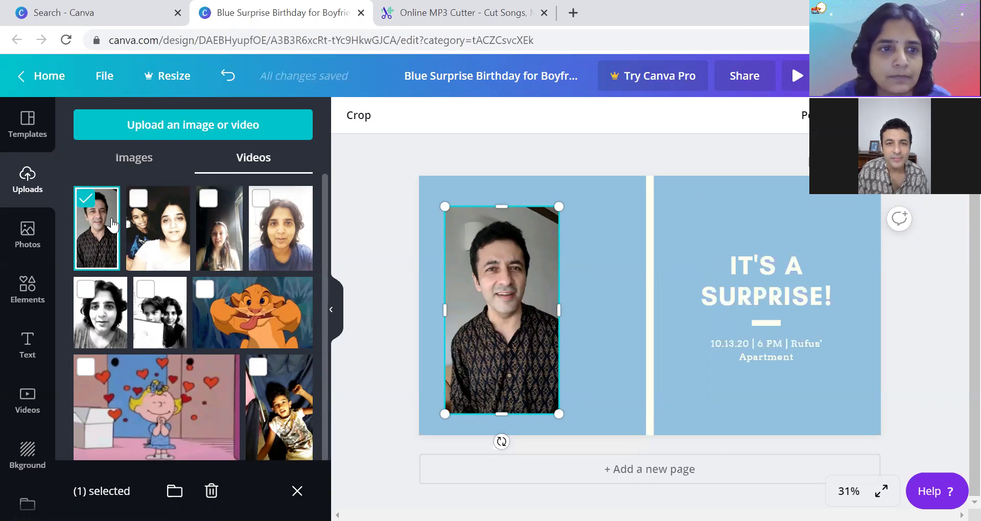
{"action": "left_click", "coordinate": [112, 225]}
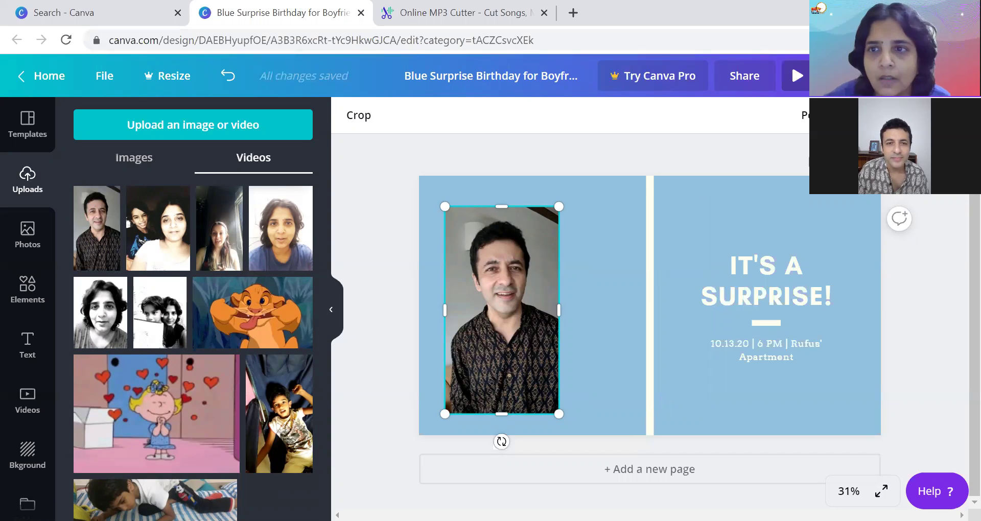
- Play a preview of the cover with its video and close the preview
{"action": "left_click", "coordinate": [795, 76]}
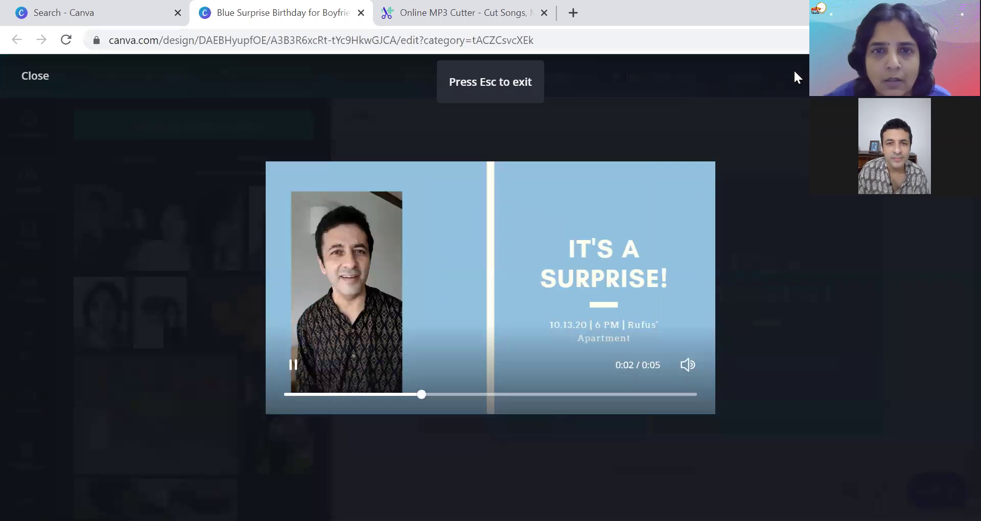
{"action": "left_click", "coordinate": [35, 77]}
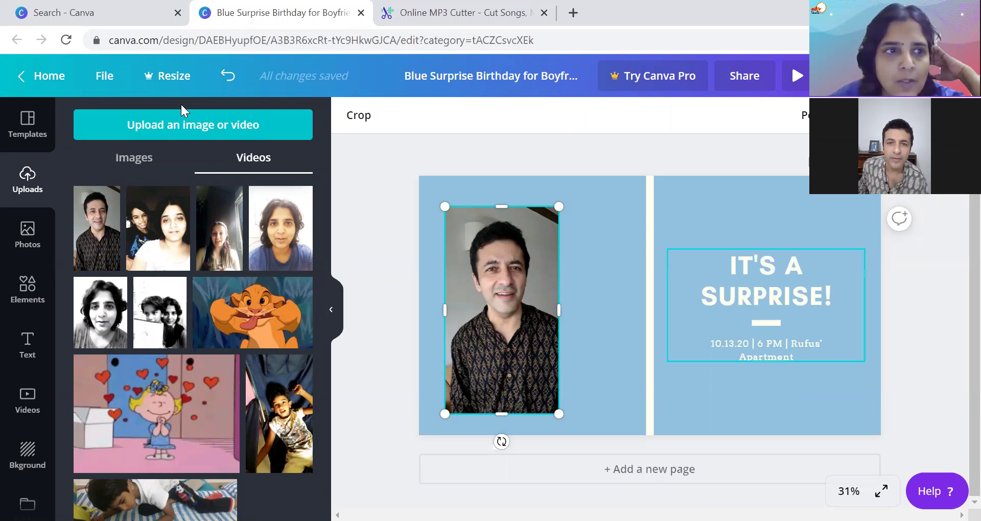
- Open the "Copy of Copy of Magazine" live concert design from all designs and select its central video
{"action": "left_click", "coordinate": [48, 73]}
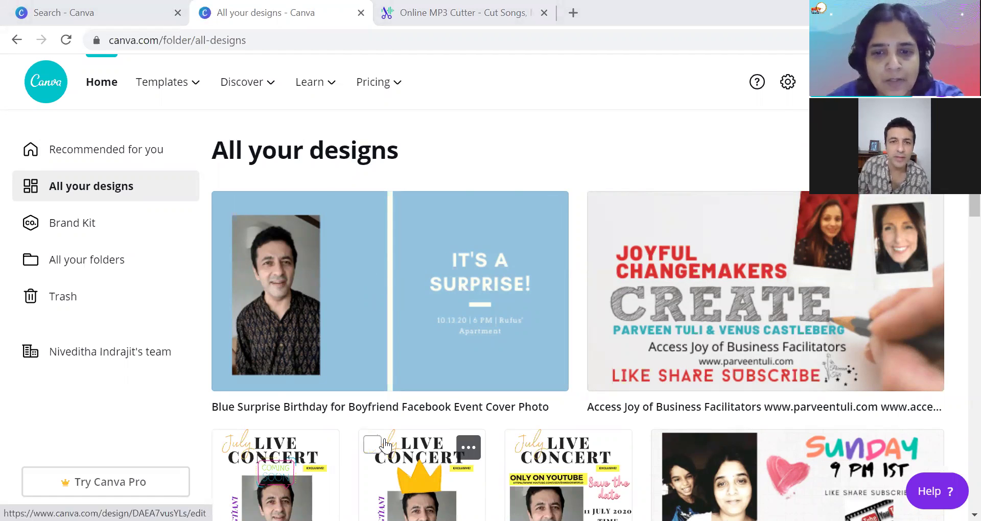
{"action": "scroll", "coordinate": [385, 446], "scroll_direction": "down", "scroll_amount": 3}
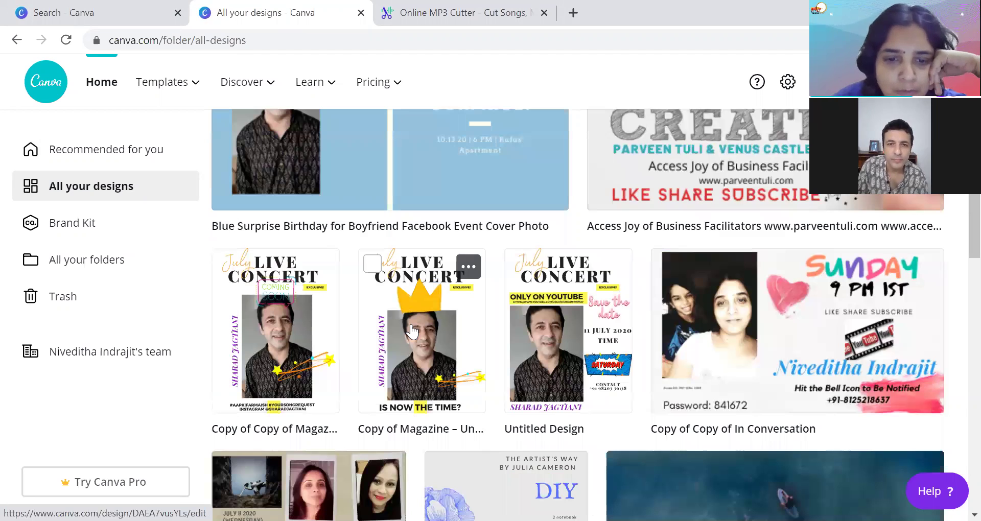
{"action": "left_click", "coordinate": [251, 336]}
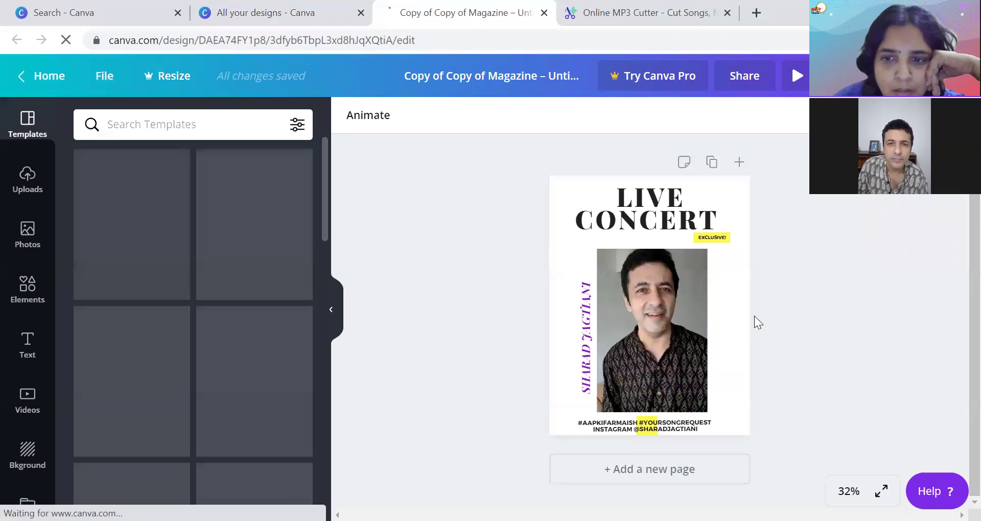
{"action": "left_click", "coordinate": [636, 320]}
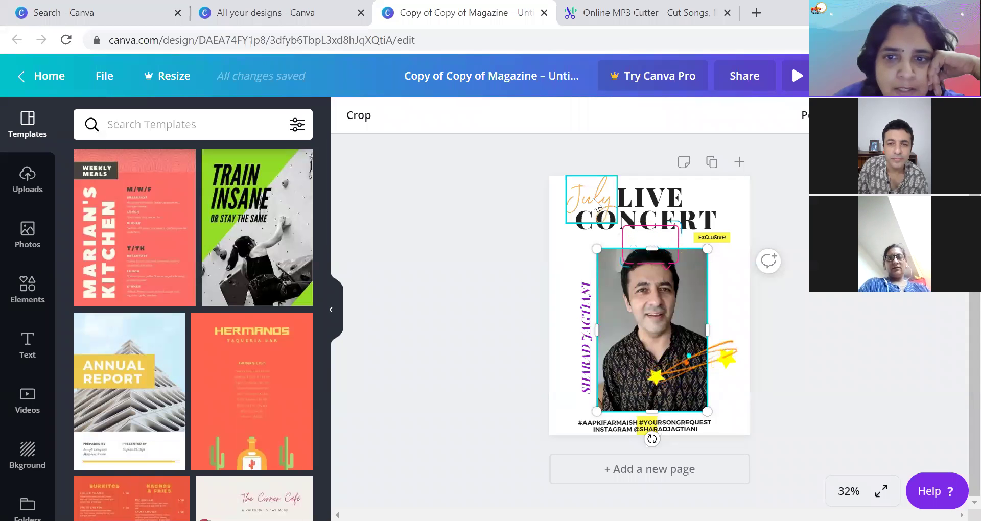
- Open the "Blue Surprise Birthday for Boyfriend" Facebook event cover from all designs and delete the video of the man
{"action": "left_click", "coordinate": [50, 75]}
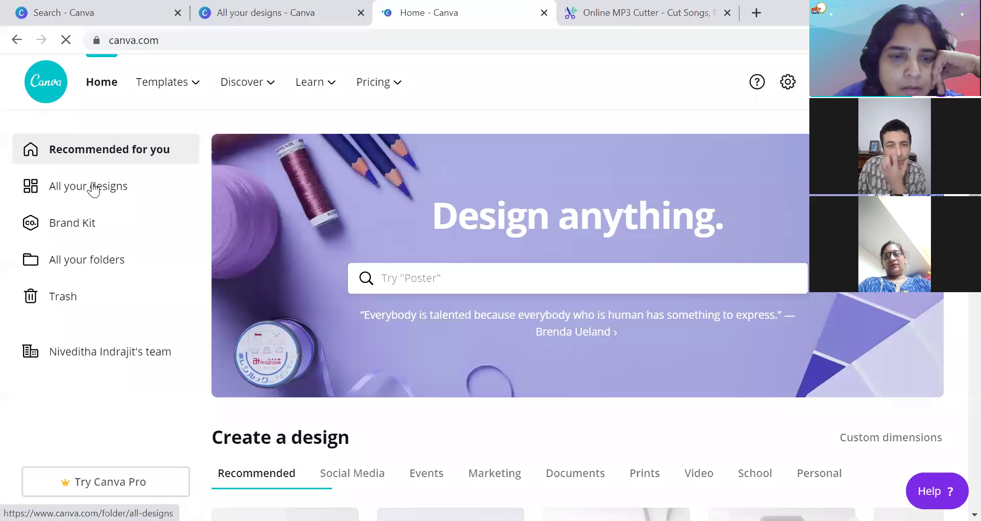
{"action": "left_click", "coordinate": [93, 188]}
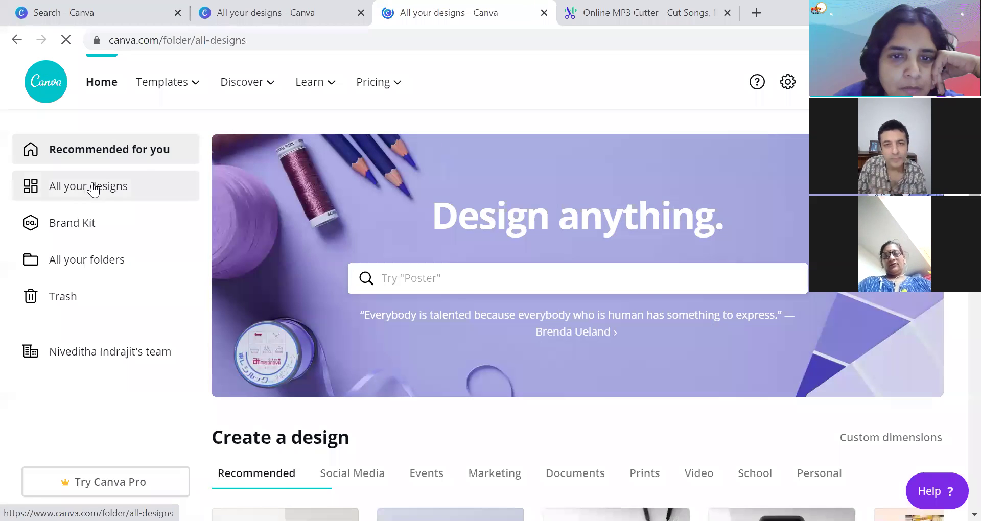
{"action": "left_click", "coordinate": [273, 321]}
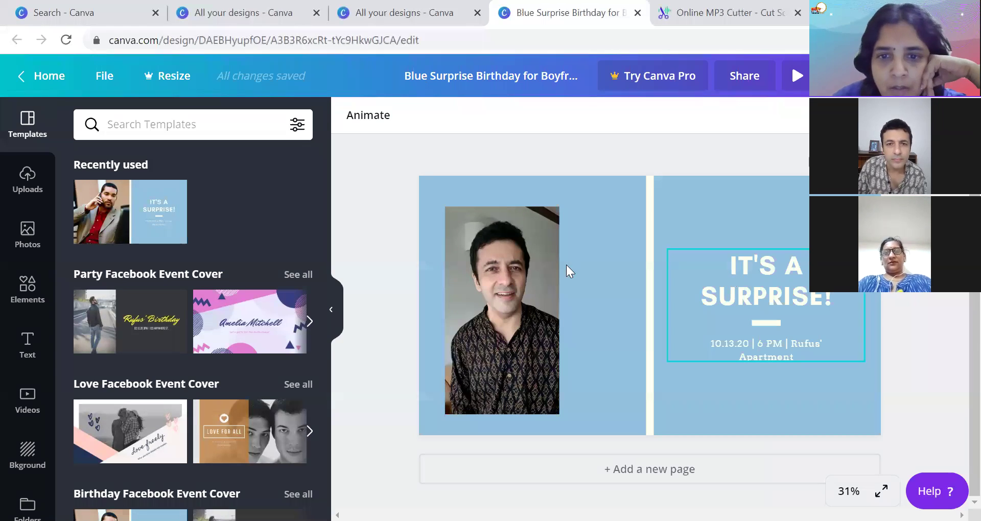
{"action": "left_click", "coordinate": [533, 268]}
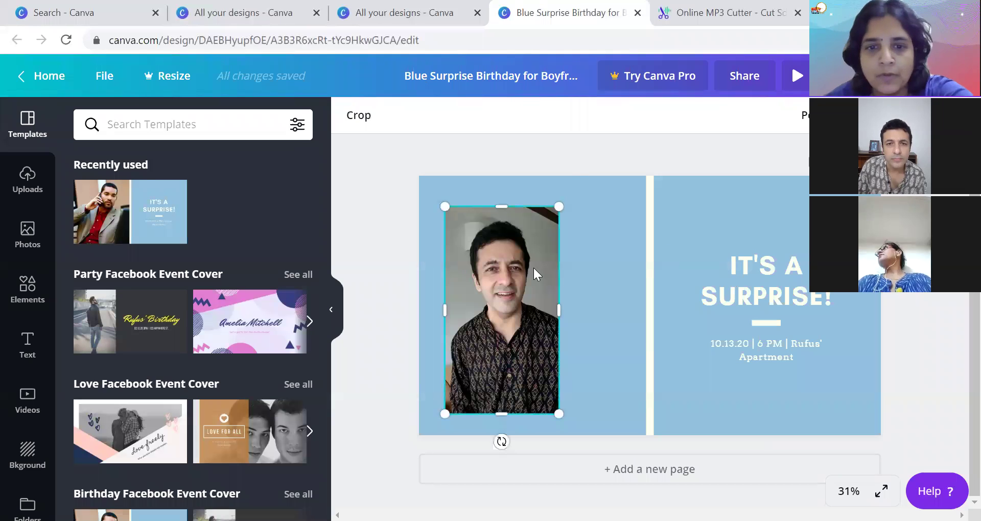
{"action": "key", "text": "Delete"}
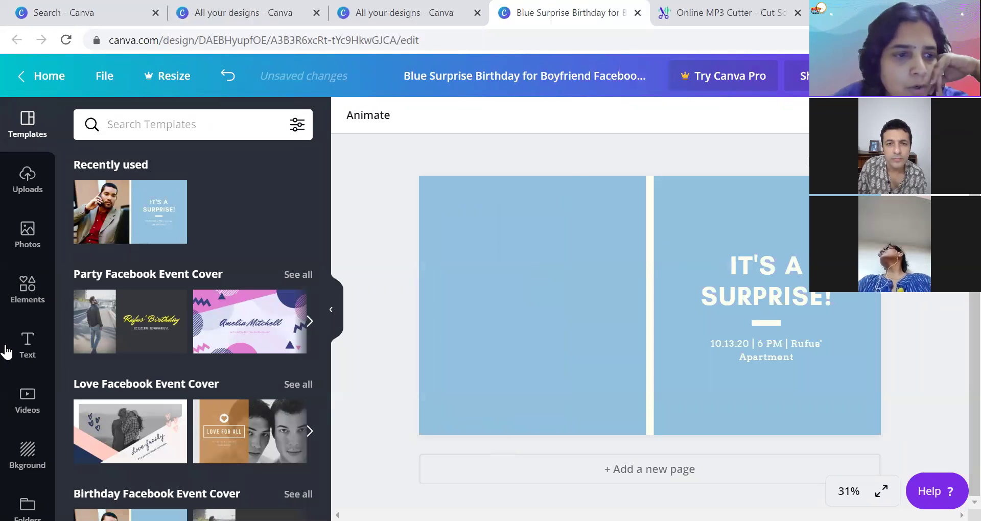
- Add the yellow OK-hand sticker to the cover and place it on the empty left half
{"action": "left_click", "coordinate": [27, 288]}
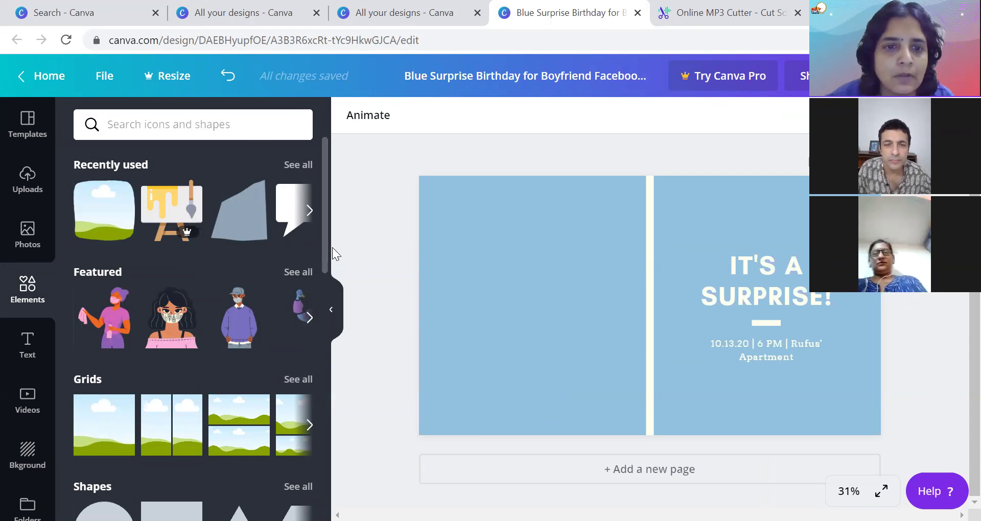
{"action": "scroll", "coordinate": [331, 295], "scroll_direction": "down", "scroll_amount": 8}
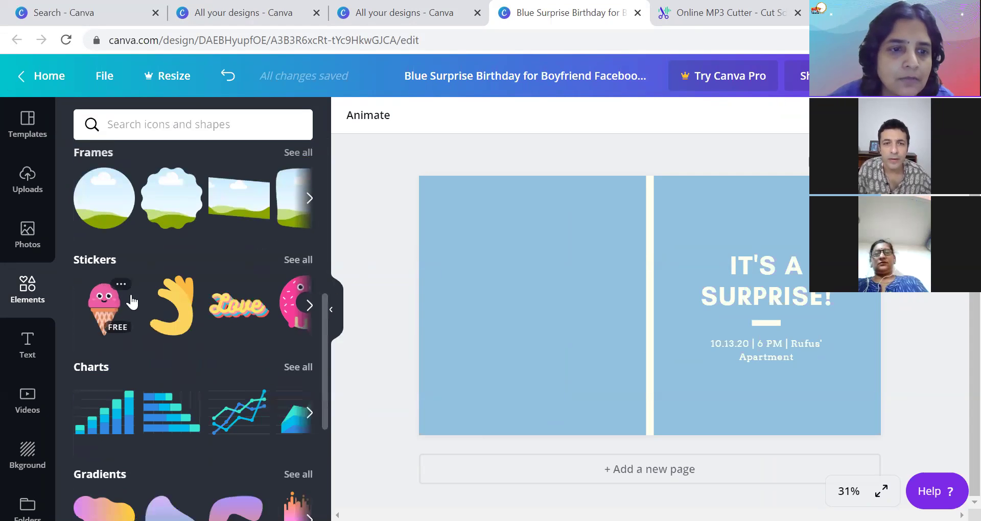
{"action": "left_click", "coordinate": [174, 313]}
{"action": "left_click_drag", "start_coordinate": [688, 312], "coordinate": [582, 299]}
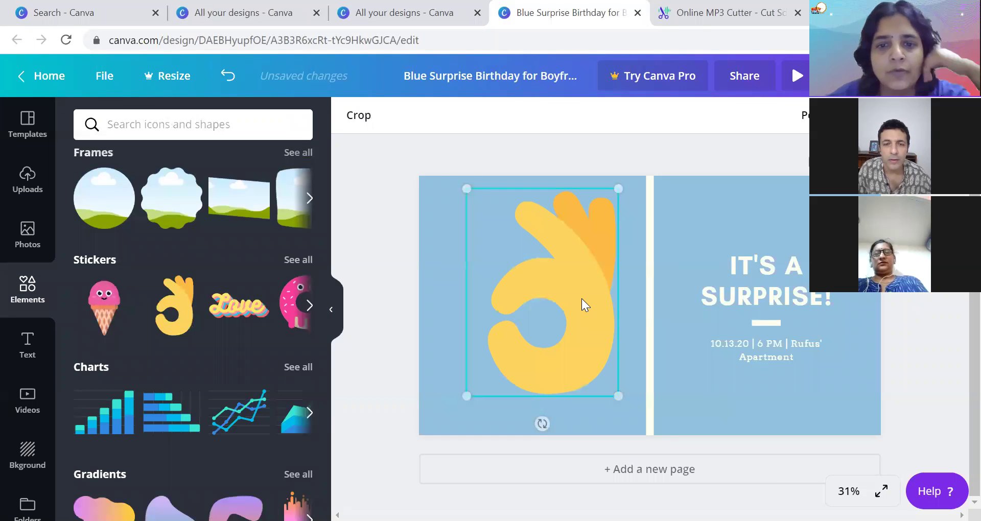
- Add a reduced red looping arrow sticker from the full sticker collection and delete the OK-hand sticker
{"action": "left_click", "coordinate": [302, 261]}
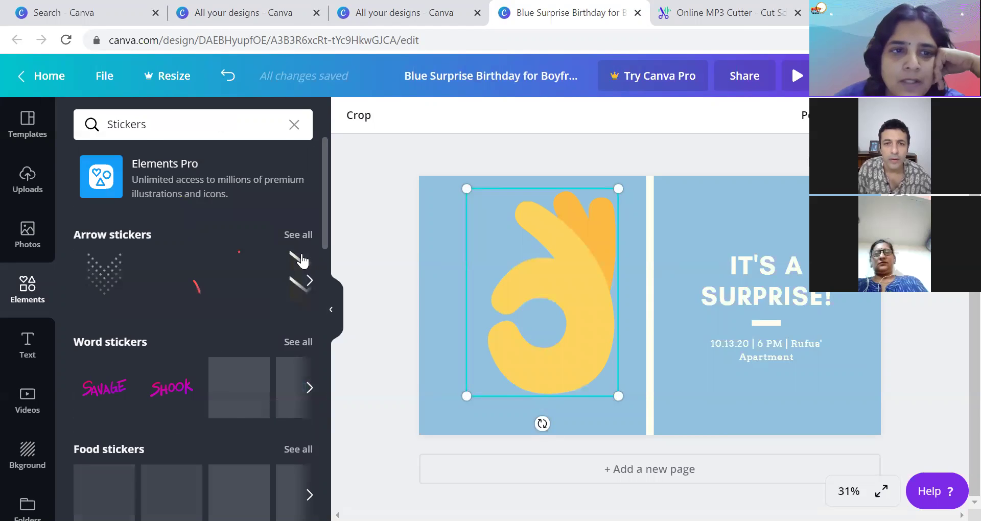
{"action": "left_click", "coordinate": [162, 282]}
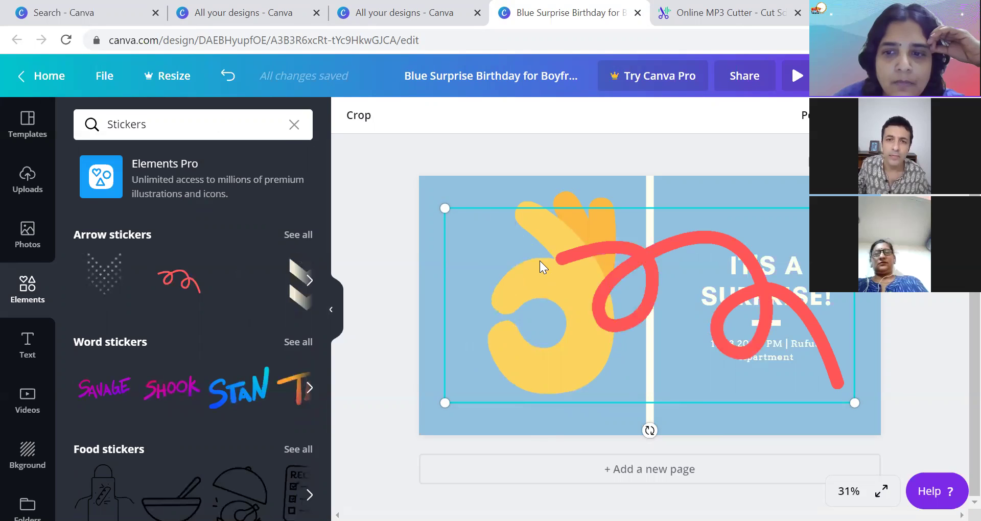
{"action": "left_click_drag", "start_coordinate": [445, 208], "coordinate": [722, 279]}
{"action": "left_click", "coordinate": [565, 281]}
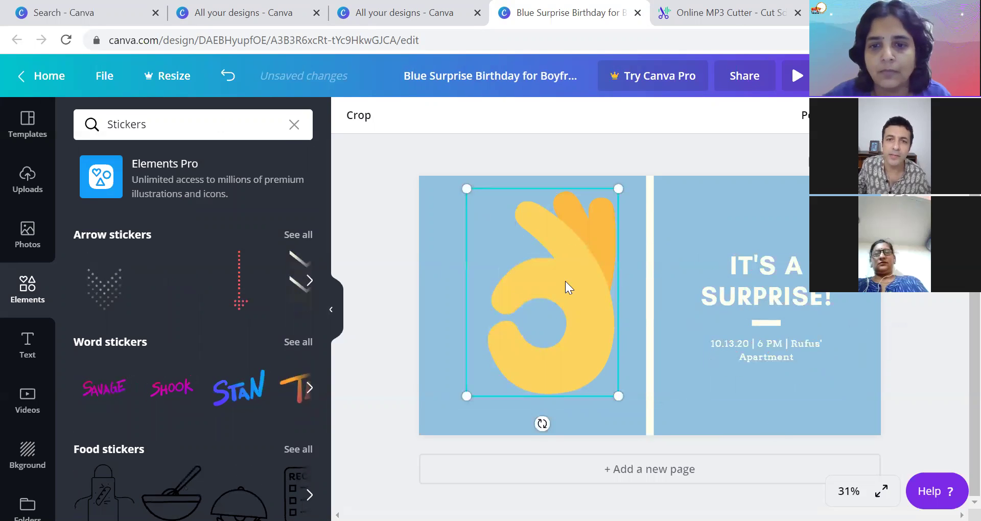
{"action": "key", "text": "Delete"}
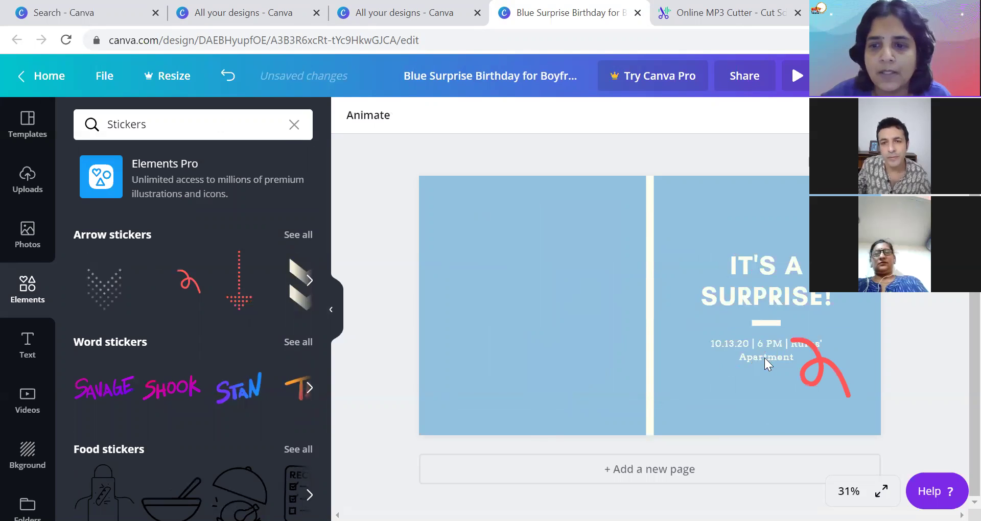
- Move the red arrow sticker to the cover's left half rotated to point right, and try out the chevron arrow sticker before deleting it
{"action": "left_click_drag", "start_coordinate": [764, 358], "coordinate": [558, 331]}
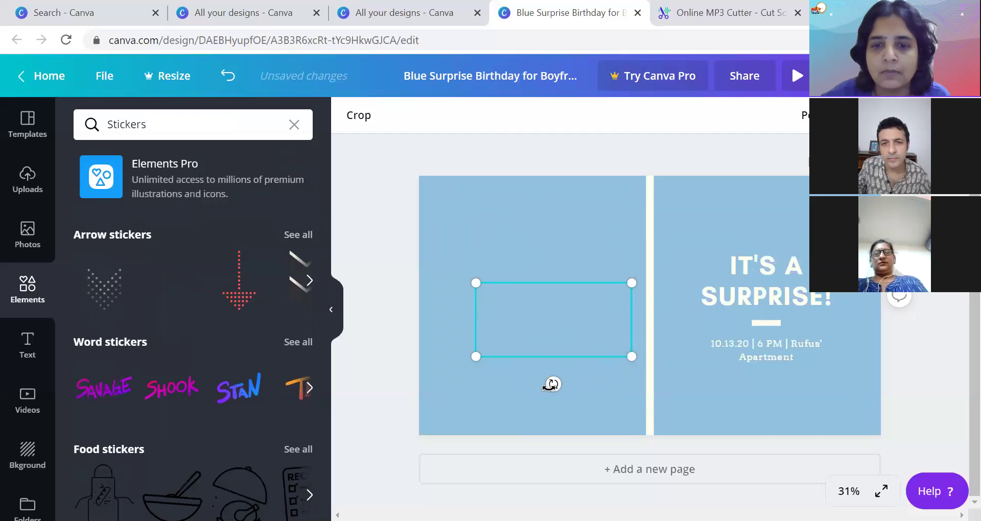
{"action": "left_click_drag", "start_coordinate": [353, 300], "coordinate": [550, 201]}
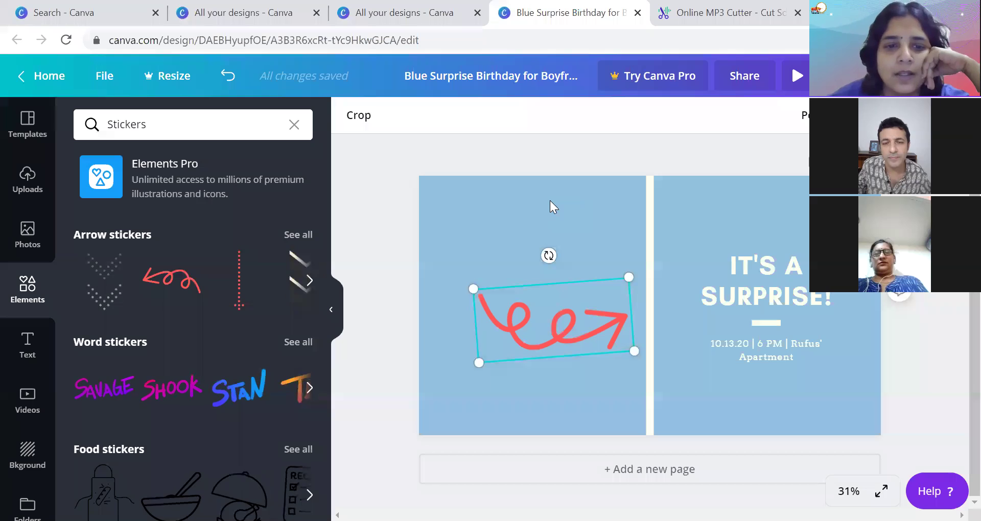
{"action": "left_click", "coordinate": [299, 280]}
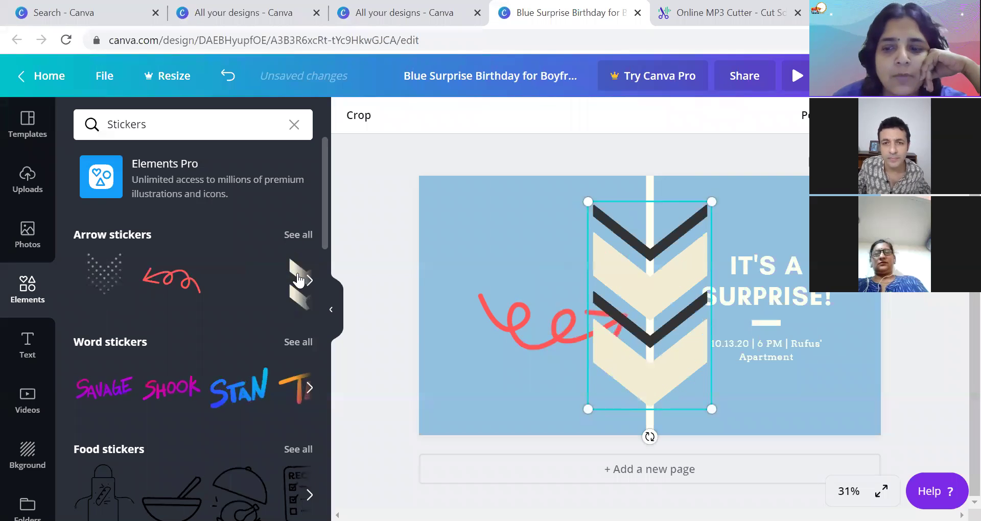
{"action": "key", "text": "Delete"}
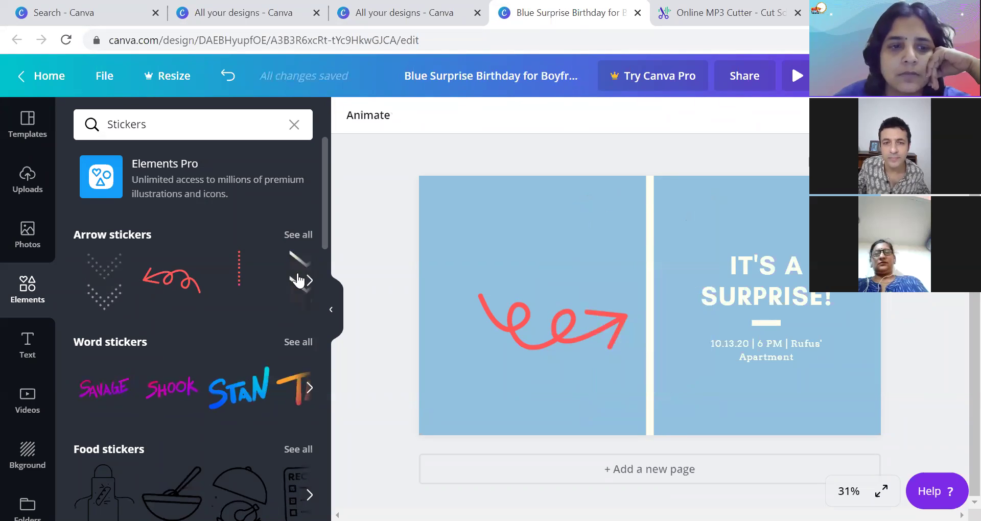
- Look through the uploaded images, the stock photos and the ready-made text styles
{"action": "left_click", "coordinate": [27, 178]}
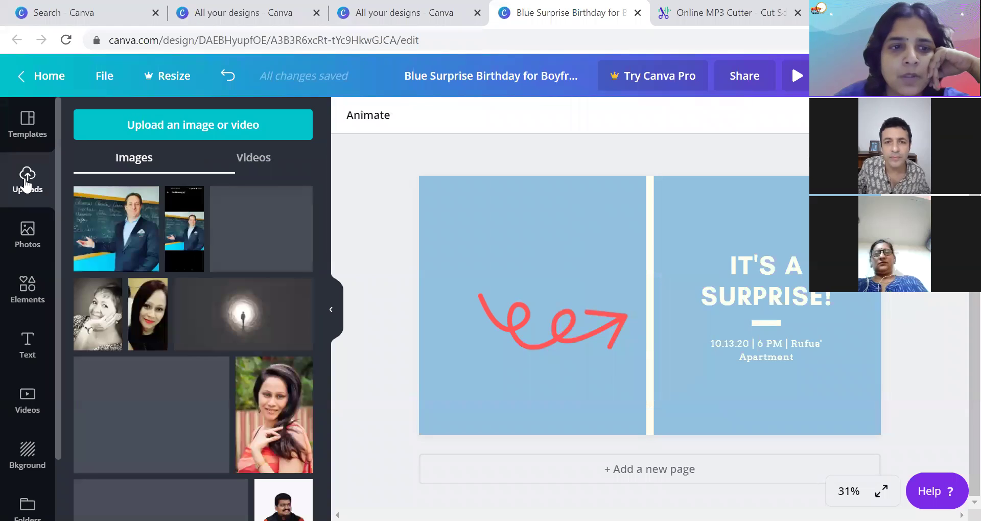
{"action": "left_click", "coordinate": [28, 236]}
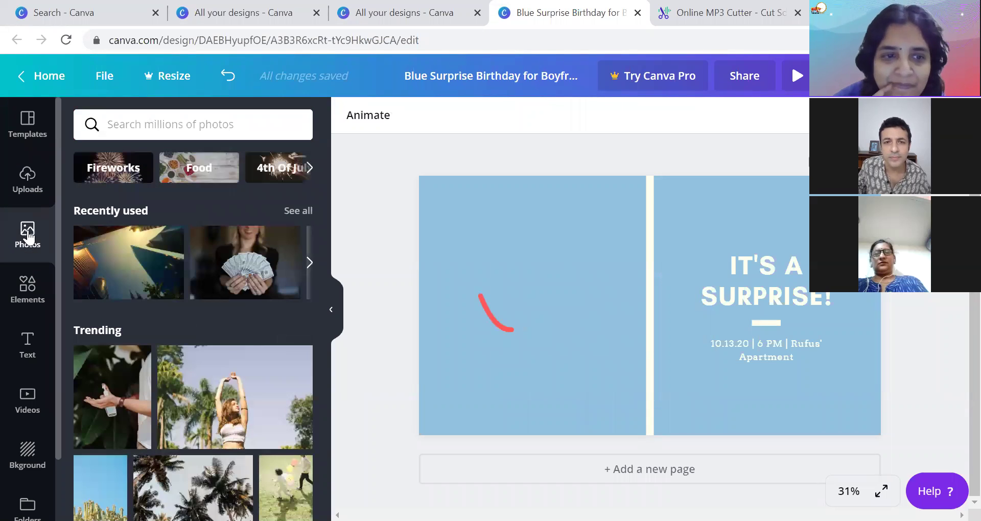
{"action": "left_click", "coordinate": [28, 343]}
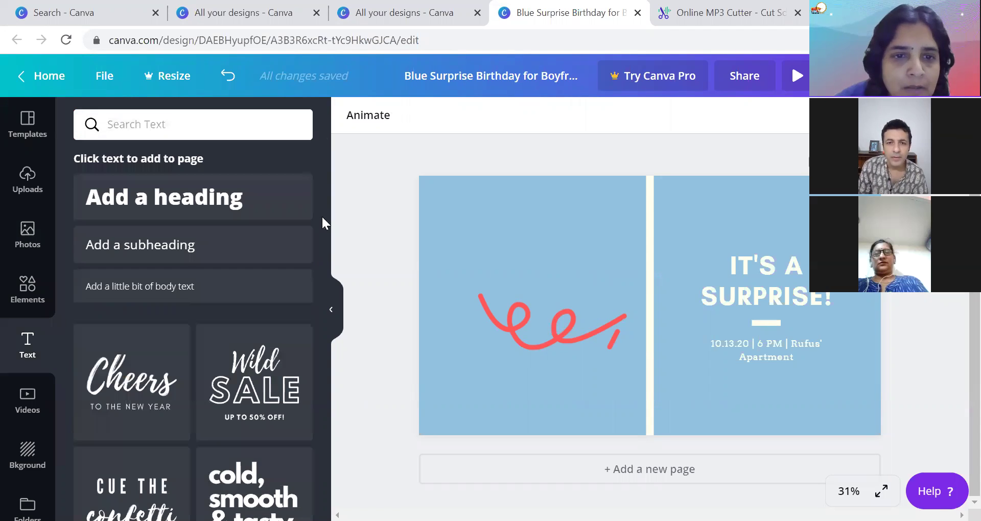
{"action": "left_click_drag", "start_coordinate": [323, 223], "coordinate": [336, 486]}
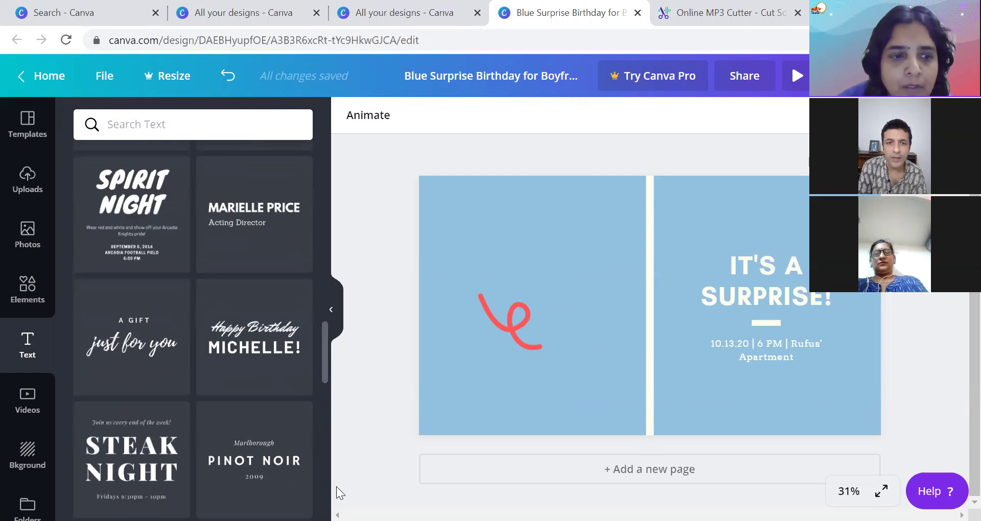
- Add the 0:15 bridge video from the Aerial Shots collection to the cover
{"action": "left_click", "coordinate": [27, 408]}
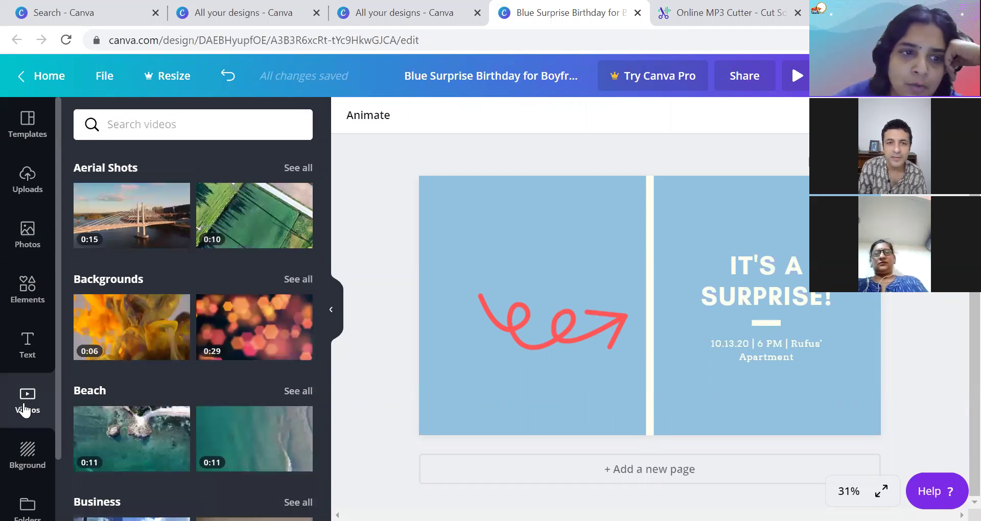
{"action": "left_click", "coordinate": [142, 233]}
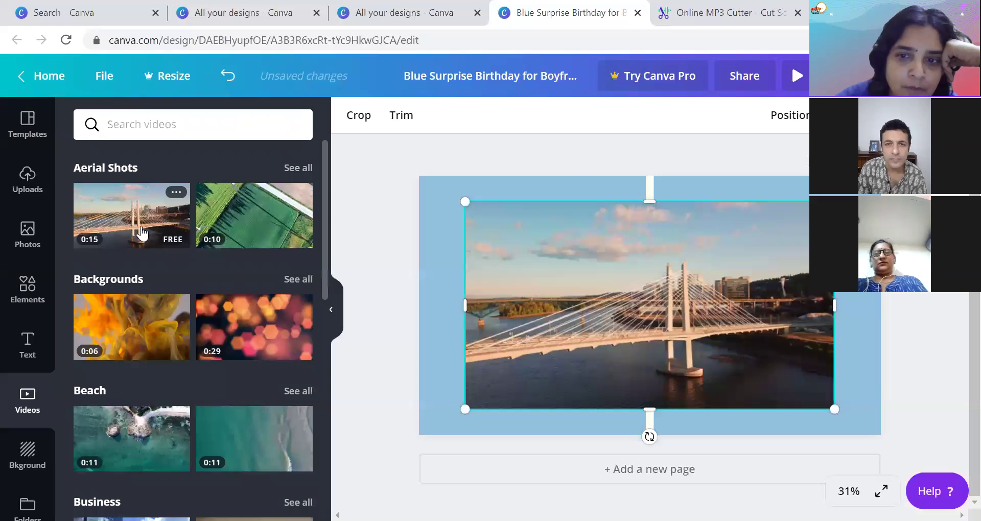
{"action": "mouse_move", "coordinate": [674, 289]}
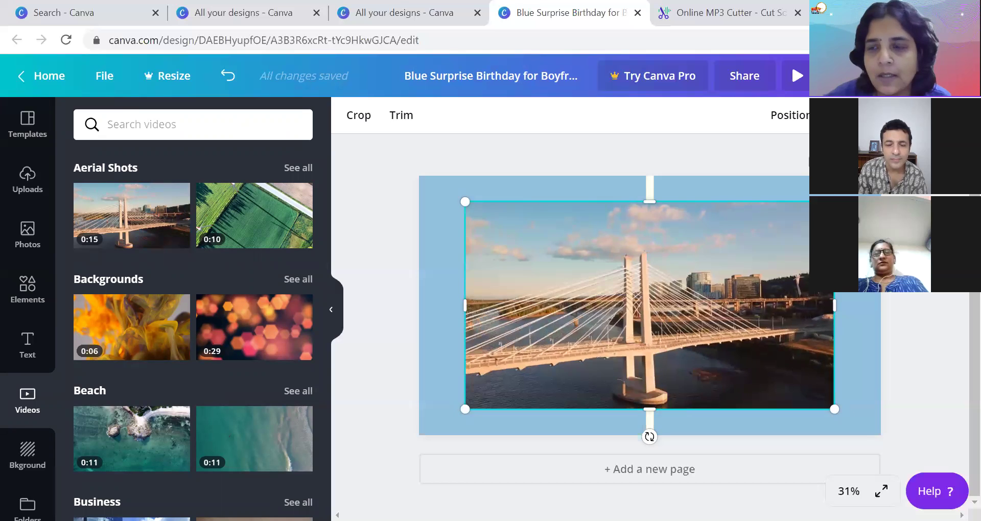
- Review the full list of download, sharing and publishing options for the cover and close it
{"action": "left_click", "coordinate": [955, 75]}
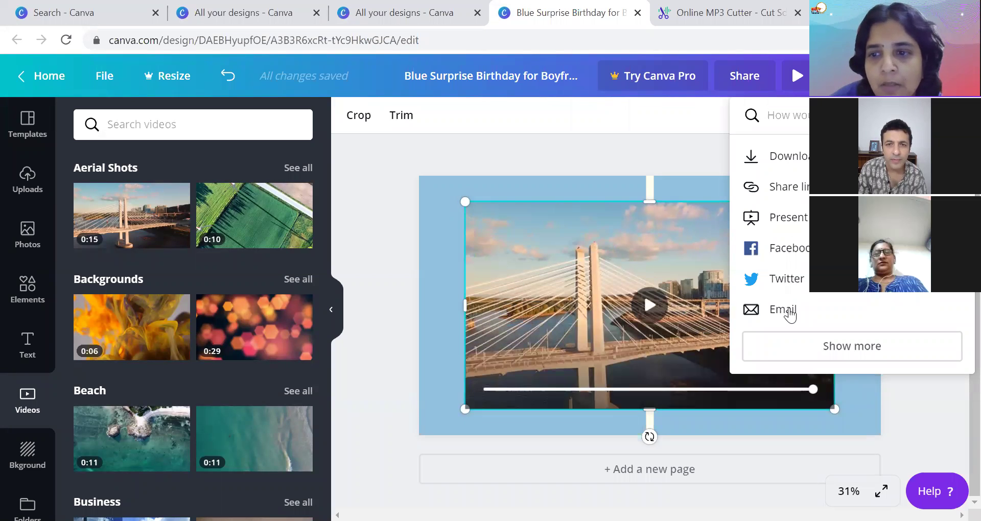
{"action": "left_click", "coordinate": [843, 345]}
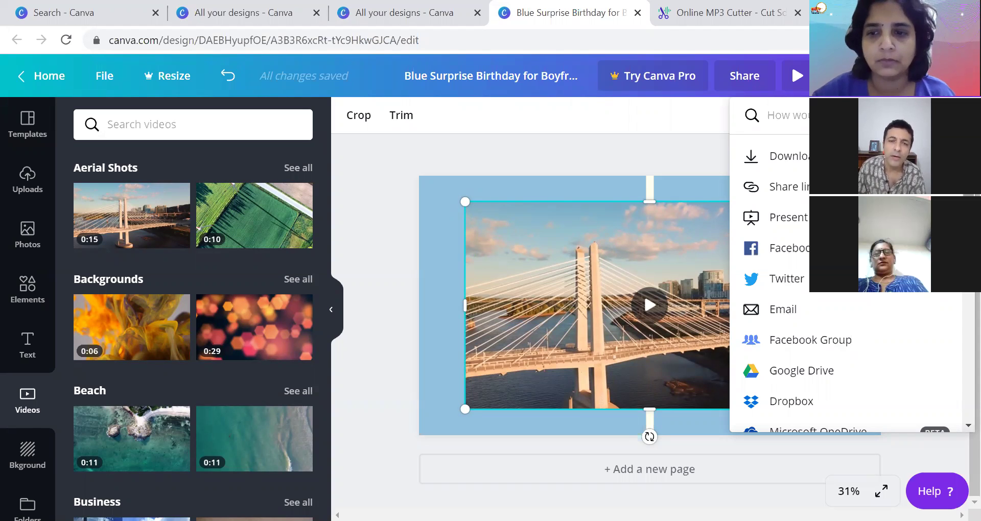
{"action": "scroll", "coordinate": [960, 296], "scroll_direction": "down", "scroll_amount": 8}
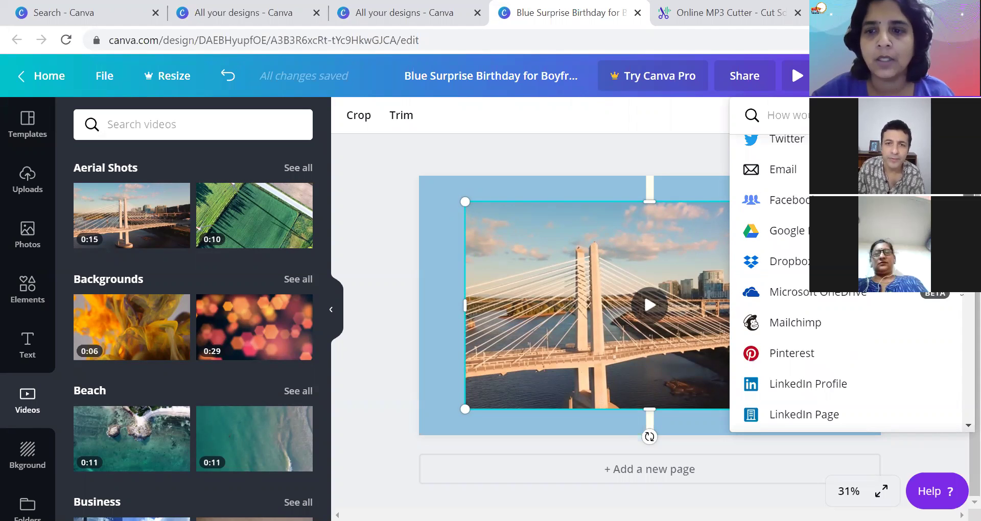
{"action": "scroll", "coordinate": [960, 301], "scroll_direction": "down", "scroll_amount": 5}
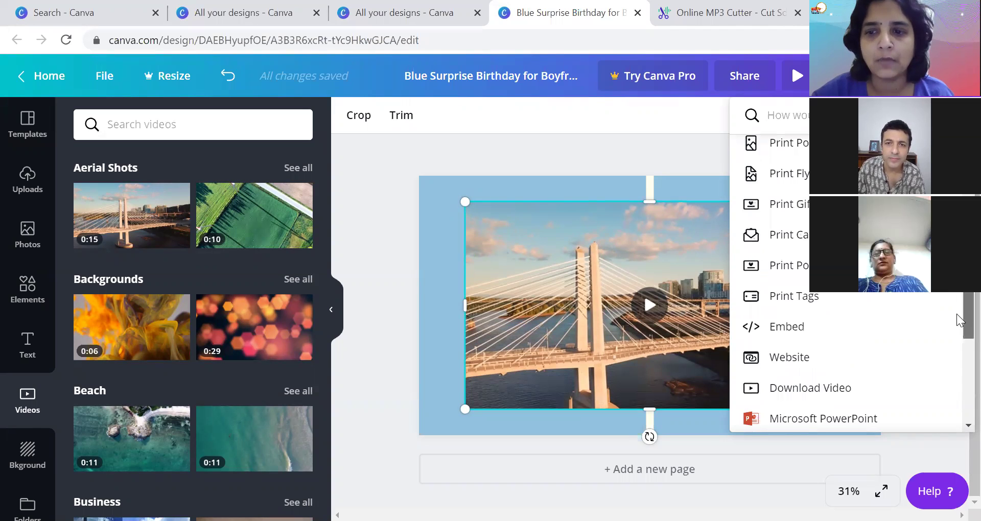
{"action": "scroll", "coordinate": [958, 324], "scroll_direction": "up", "scroll_amount": 12}
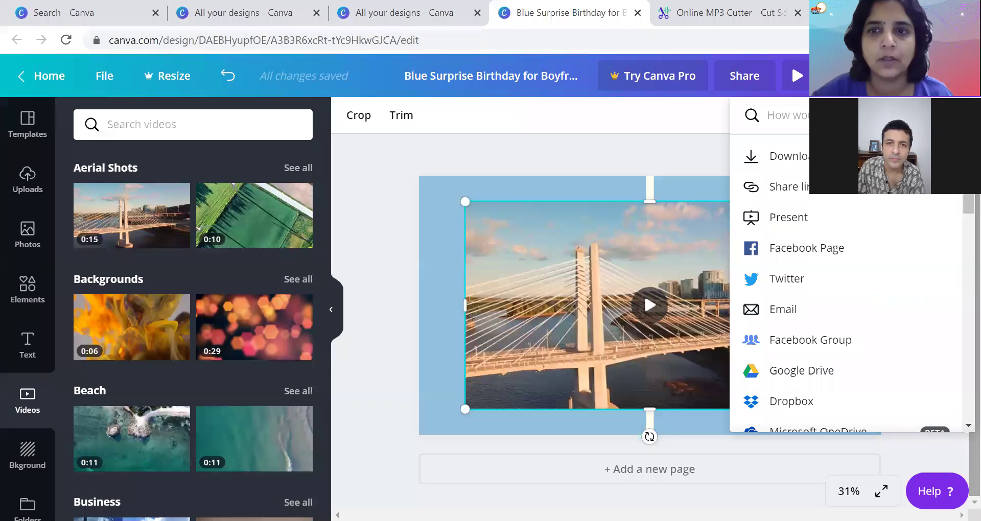
{"action": "left_click", "coordinate": [666, 125]}
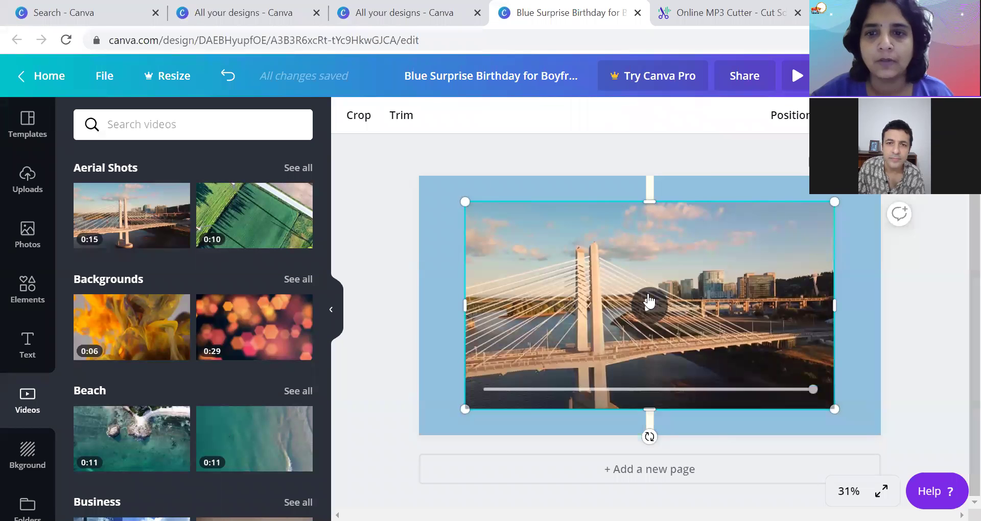
- Play the bridge video on the cover and send it one layer backward, behind the red arrow sticker
{"action": "left_click", "coordinate": [650, 303]}
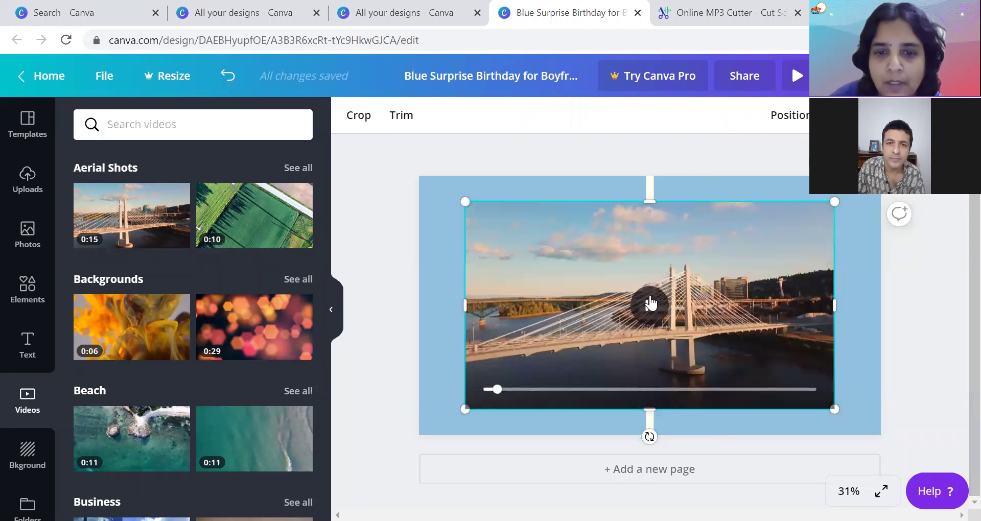
{"action": "right_click", "coordinate": [688, 252]}
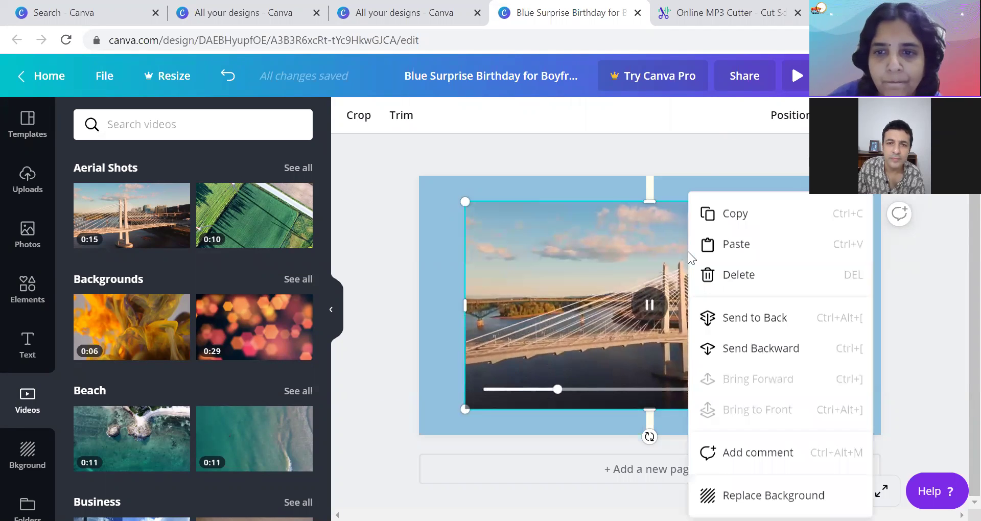
{"action": "left_click", "coordinate": [740, 349]}
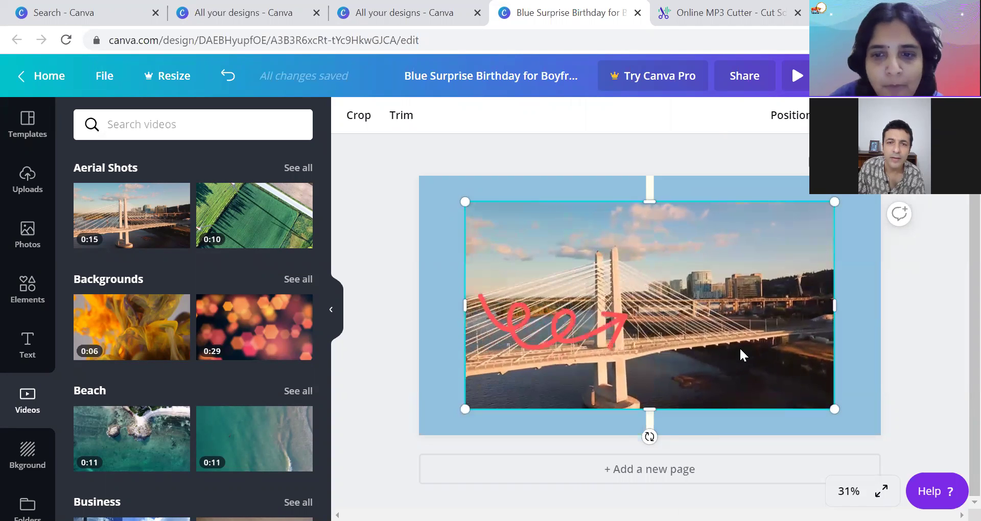
- Look at the bridge video's layer-order options and dismiss them without applying any
{"action": "right_click", "coordinate": [740, 315]}
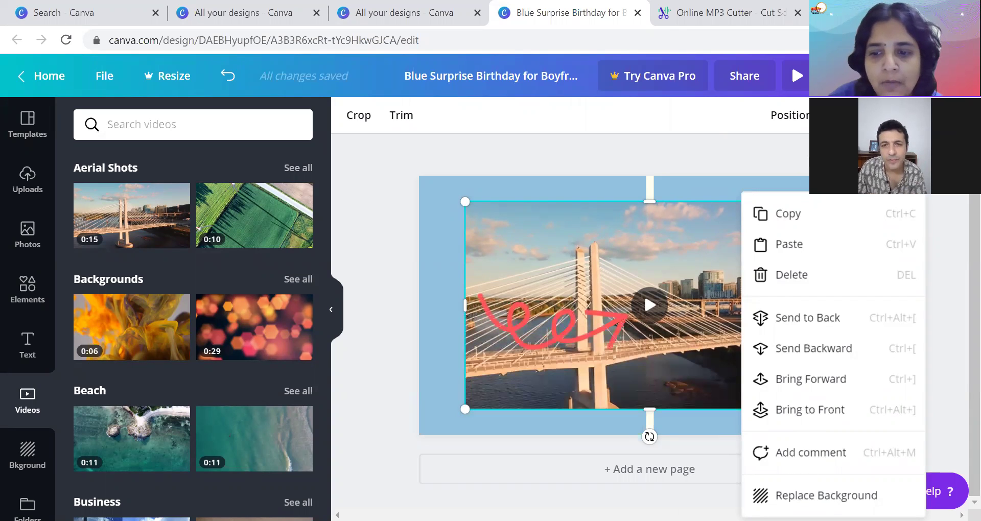
{"action": "mouse_move", "coordinate": [506, 391]}
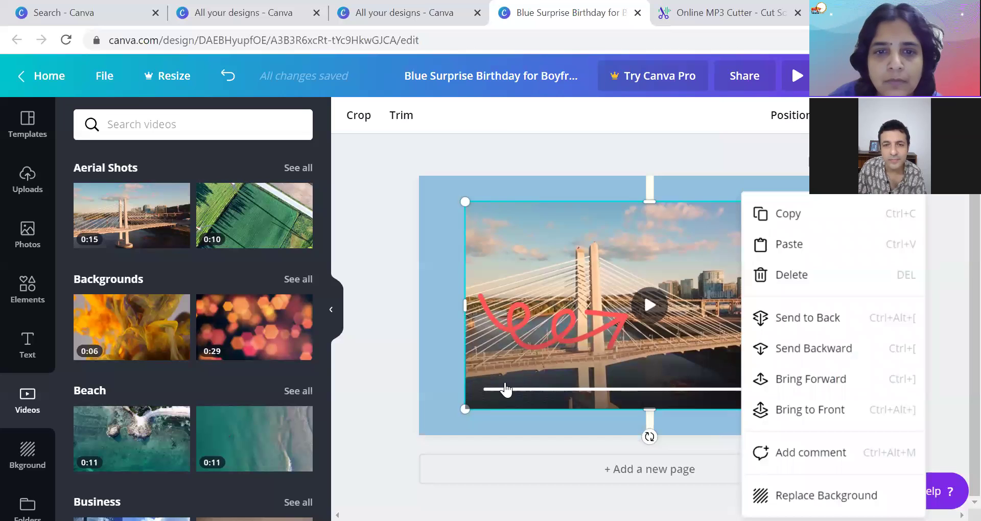
{"action": "left_click", "coordinate": [440, 256]}
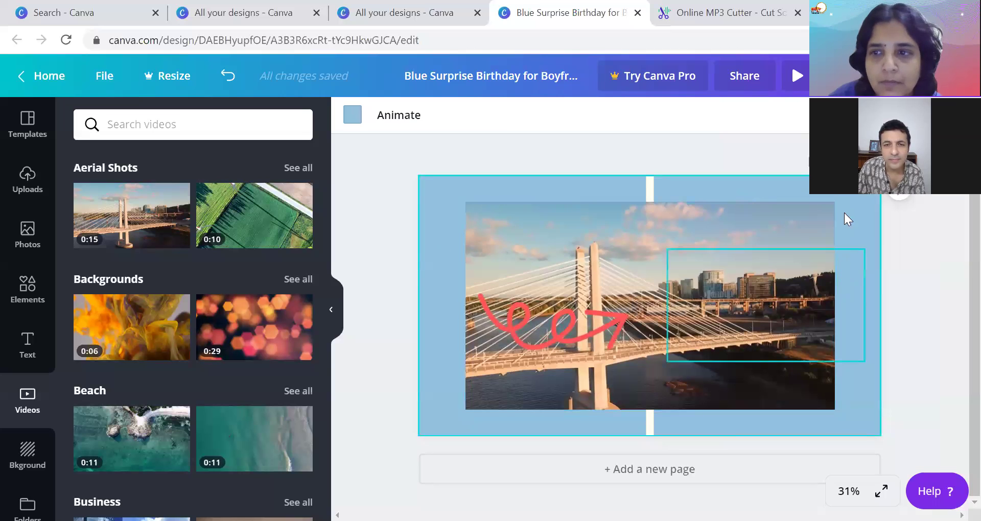
- Delete the bridge video from the cover
{"action": "left_click", "coordinate": [795, 255]}
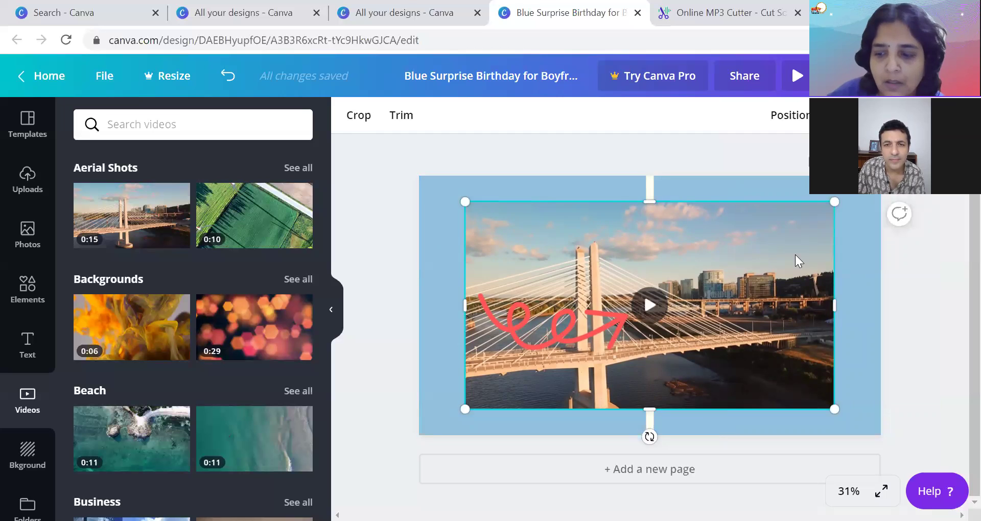
{"action": "key", "text": "Delete"}
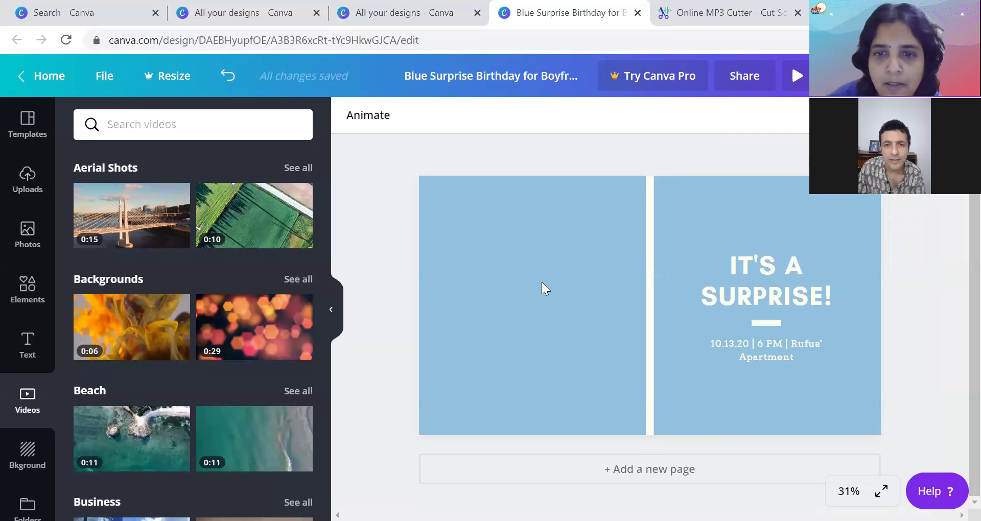
{"action": "left_click", "coordinate": [542, 283]}
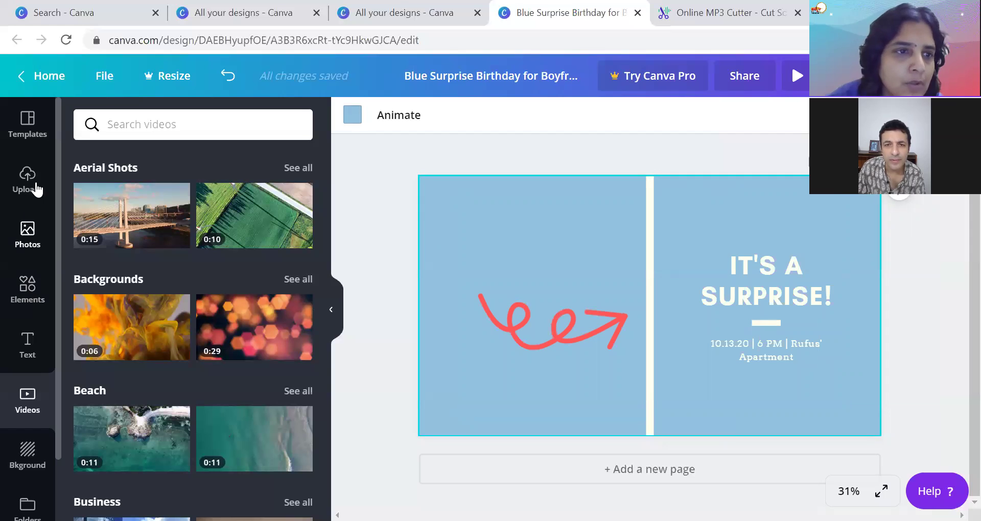
- Add the recently used photo of skyscrapers seen from below and set it as the cover's background
{"action": "left_click", "coordinate": [23, 246]}
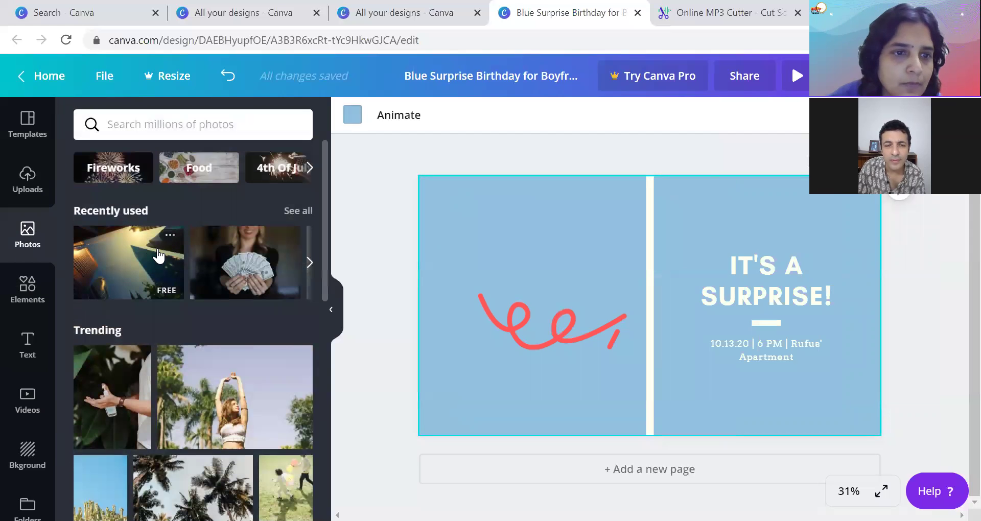
{"action": "left_click", "coordinate": [158, 256]}
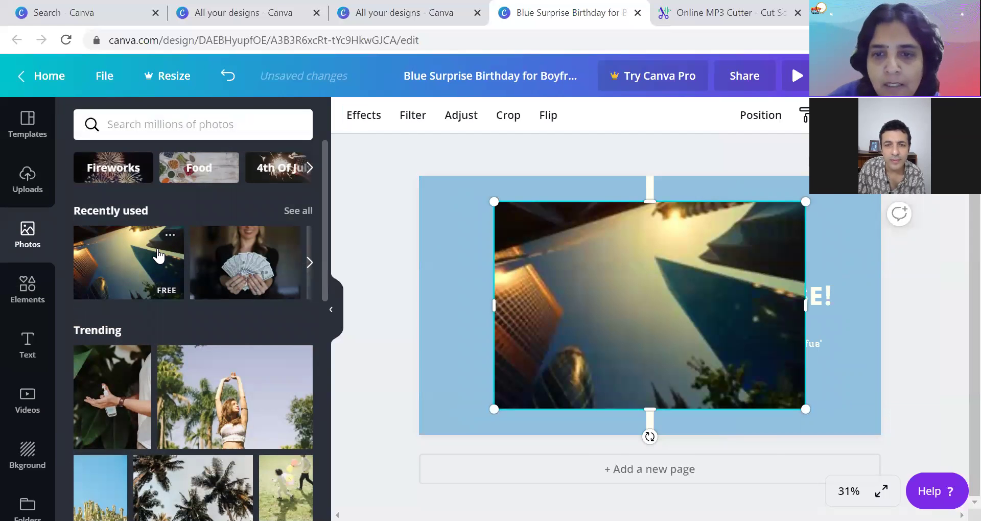
{"action": "right_click", "coordinate": [593, 292]}
{"action": "left_click", "coordinate": [675, 496]}
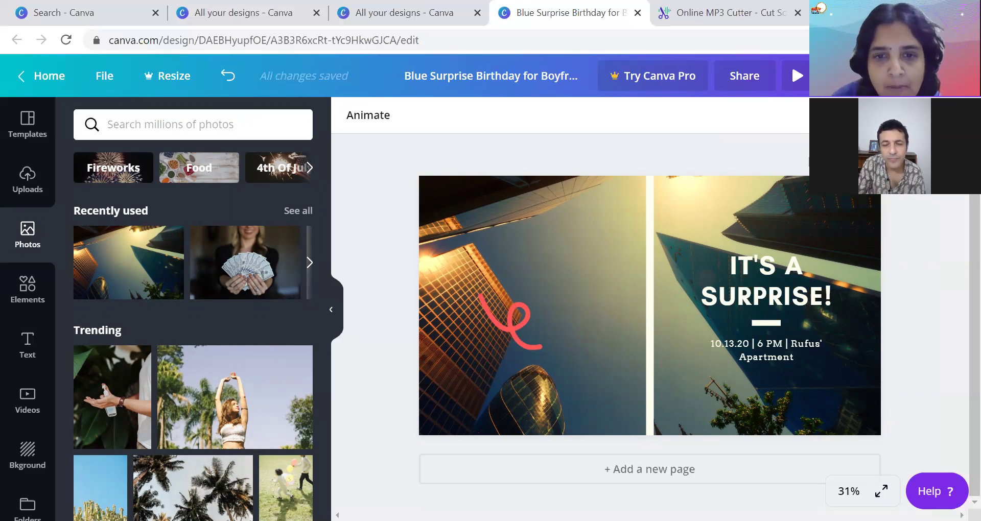
- Delete the cream vertical divider line and move the "IT'S A SURPRISE!" text group toward the middle of the cover
{"action": "left_click", "coordinate": [650, 341]}
{"action": "key", "text": "Delete"}
{"action": "left_click_drag", "start_coordinate": [798, 261], "coordinate": [647, 296]}
- Rotate the red arrow sticker to point diagonally down at the heading and move it to the cover's upper-left area
{"action": "left_click", "coordinate": [495, 330]}
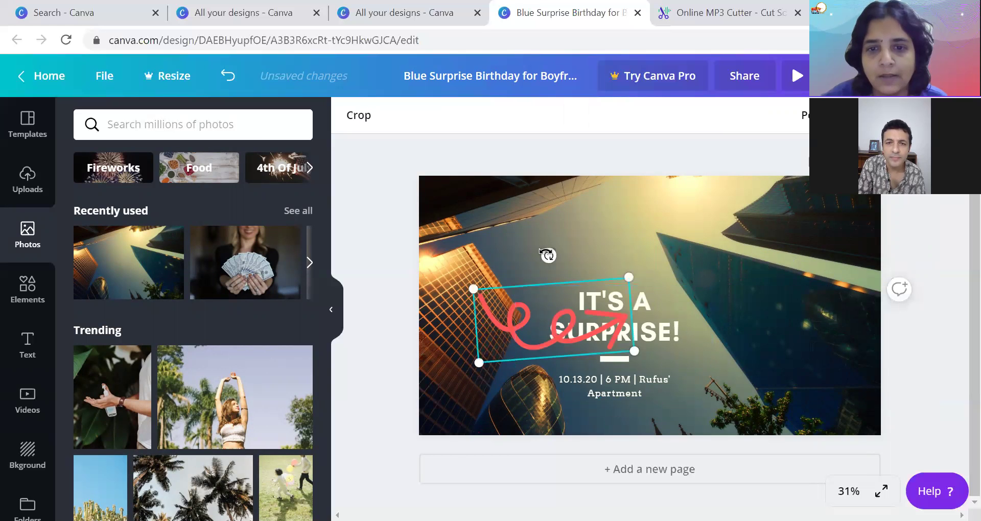
{"action": "mouse_move", "coordinate": [549, 255]}
{"action": "left_mouse_down"}
{"action": "mouse_move", "coordinate": [545, 274]}
{"action": "mouse_move", "coordinate": [565, 282]}
{"action": "mouse_move", "coordinate": [575, 377]}
{"action": "mouse_move", "coordinate": [608, 329]}
{"action": "left_mouse_up"}
{"action": "left_click_drag", "start_coordinate": [554, 299], "coordinate": [504, 242]}
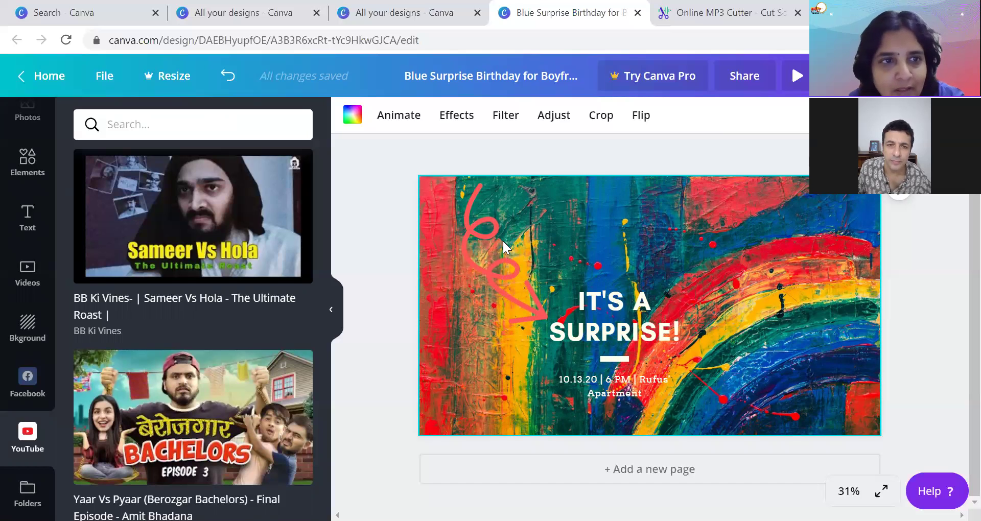
- Search the YouTube videos for "sharads world"
{"action": "type", "text": "k"}
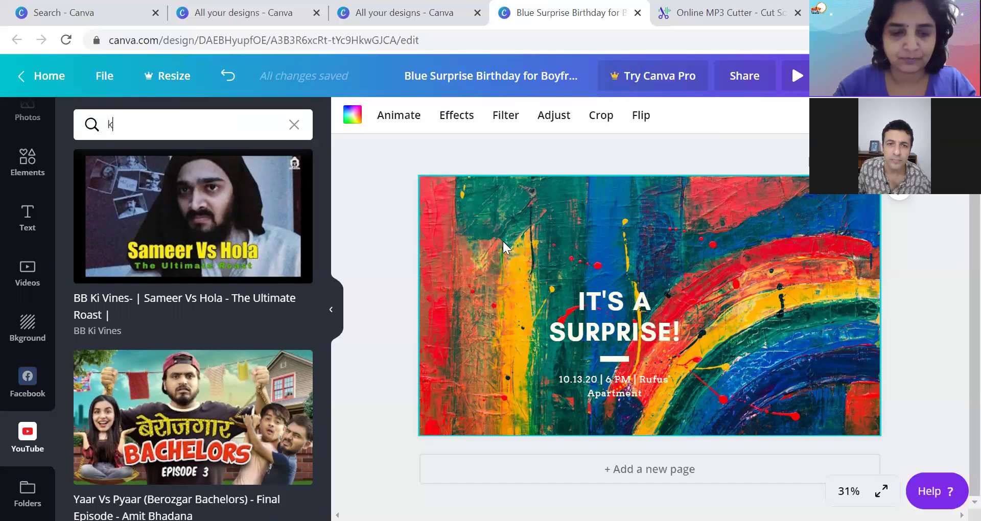
{"action": "key", "text": "BackSpace"}
{"action": "type", "text": "shara"}
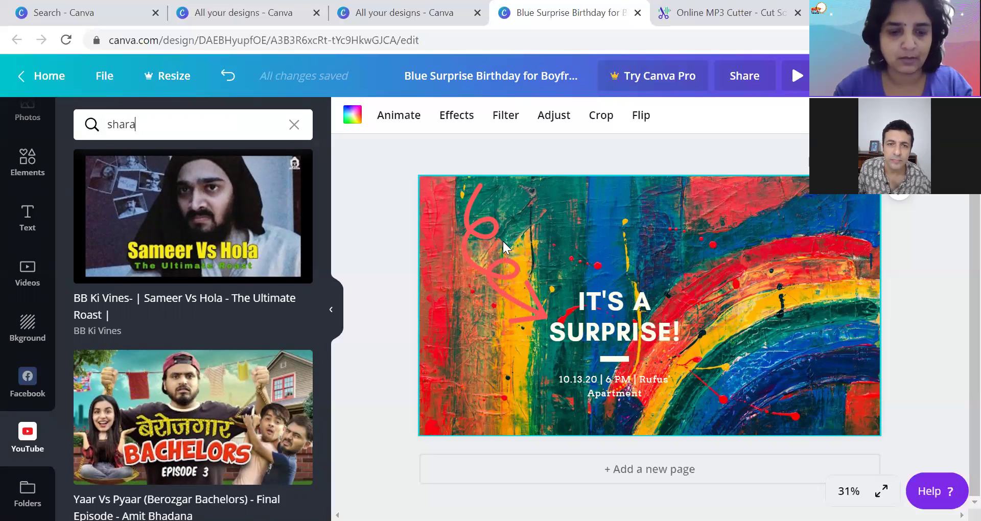
{"action": "type", "text": "ds world"}
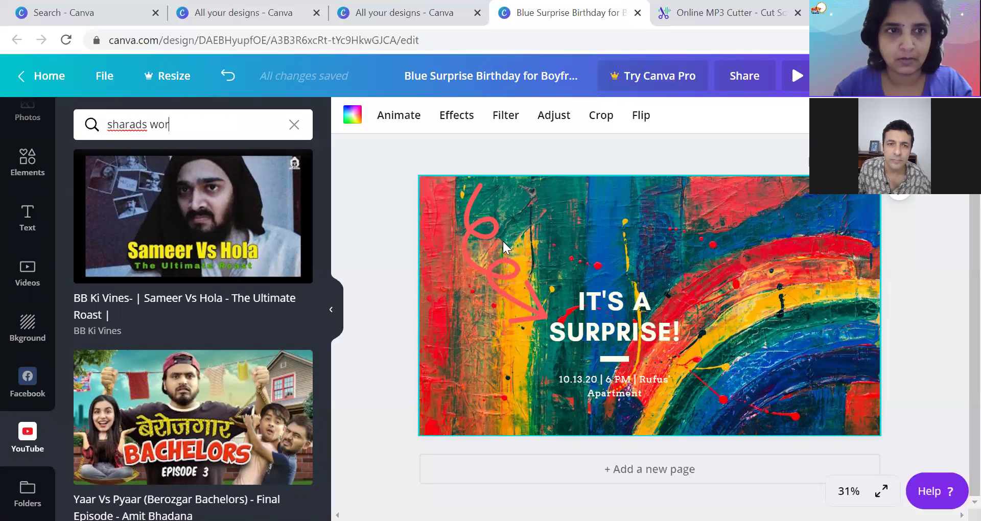
{"action": "key", "text": "Return"}
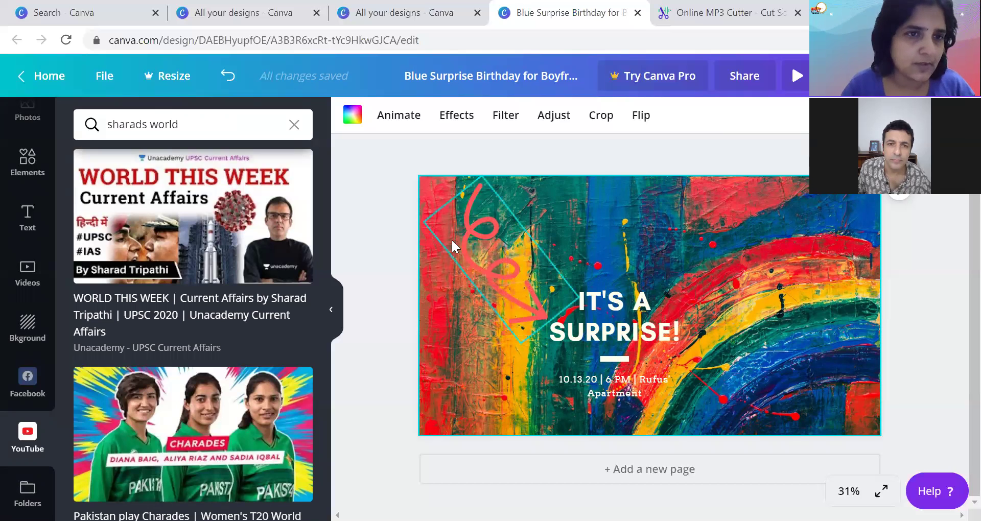
- Change the YouTube search to "sharadsworld" and place the "MOBILE PHONE ADDICTION?" video in the cover's upper-right area
{"action": "left_click", "coordinate": [150, 123]}
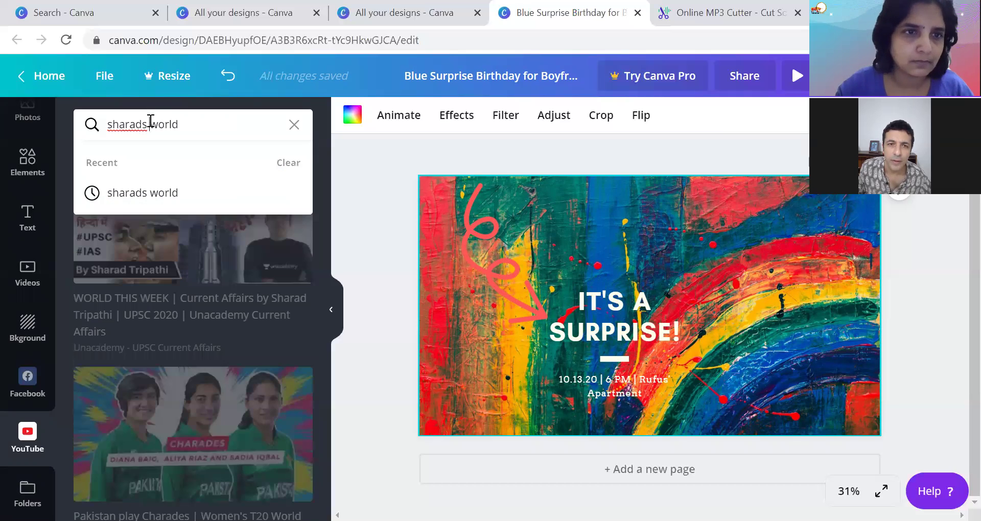
{"action": "key", "text": "BackSpace"}
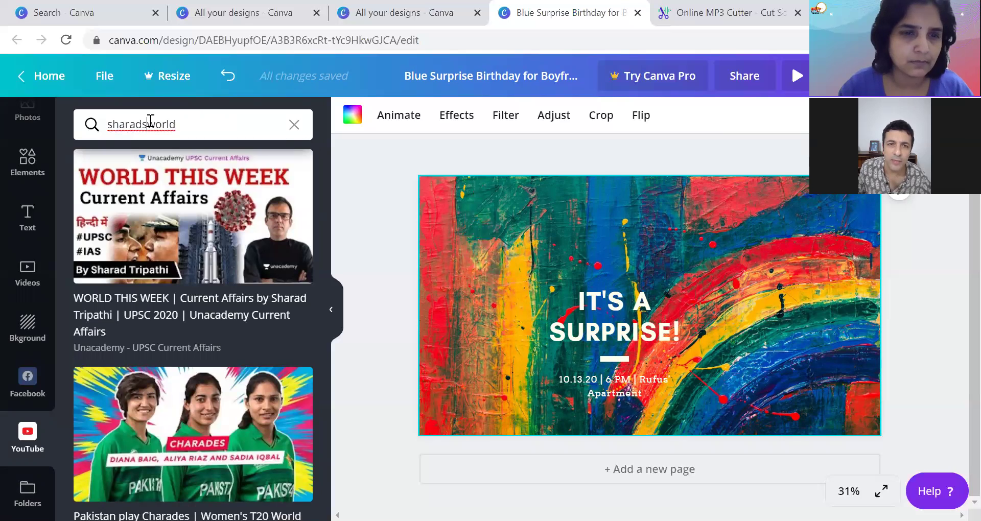
{"action": "key", "text": "Return"}
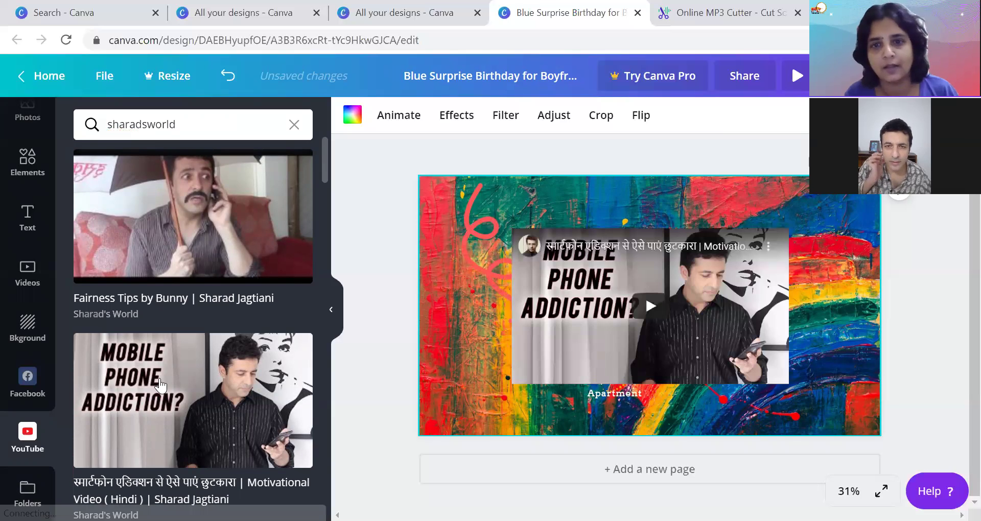
{"action": "left_click_drag", "start_coordinate": [656, 263], "coordinate": [746, 229]}
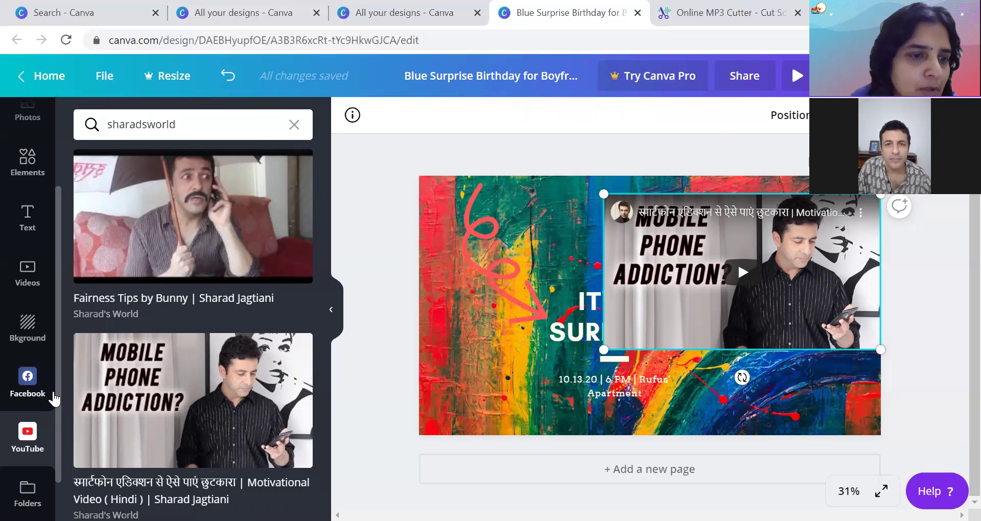
- Look through the full list of additional apps and integrations
{"action": "scroll", "coordinate": [54, 452], "scroll_direction": "down", "scroll_amount": 2}
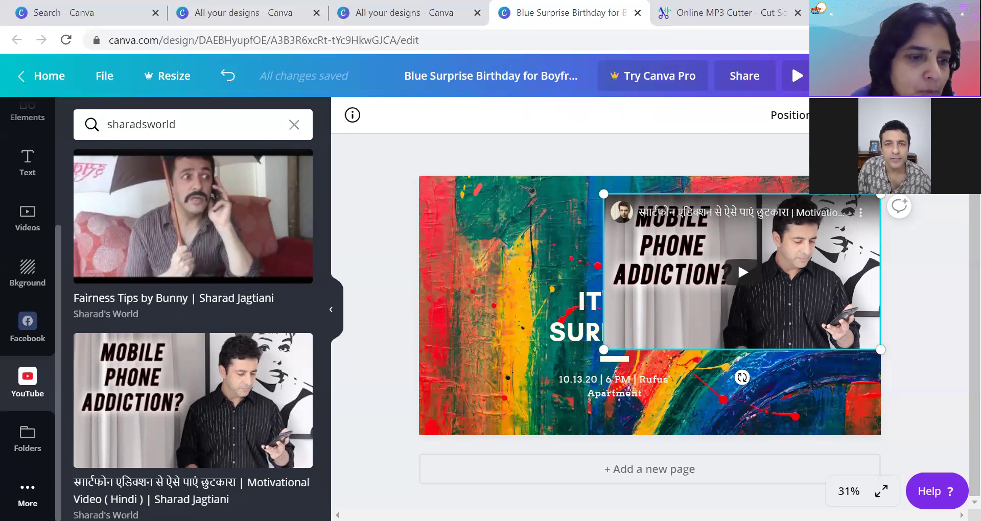
{"action": "left_click", "coordinate": [28, 493]}
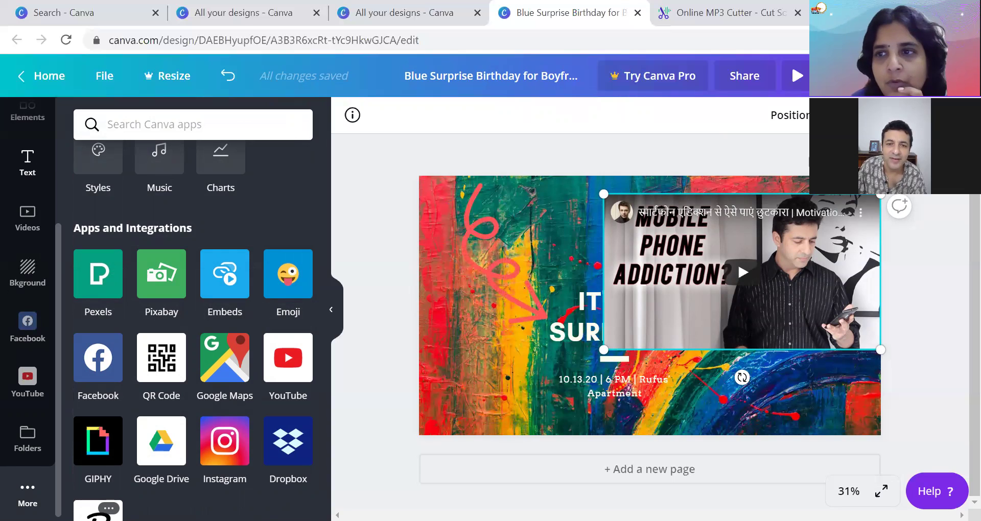
- Delete the embedded YouTube video and the rainbow painting background from the cover
{"action": "key", "text": "Delete"}
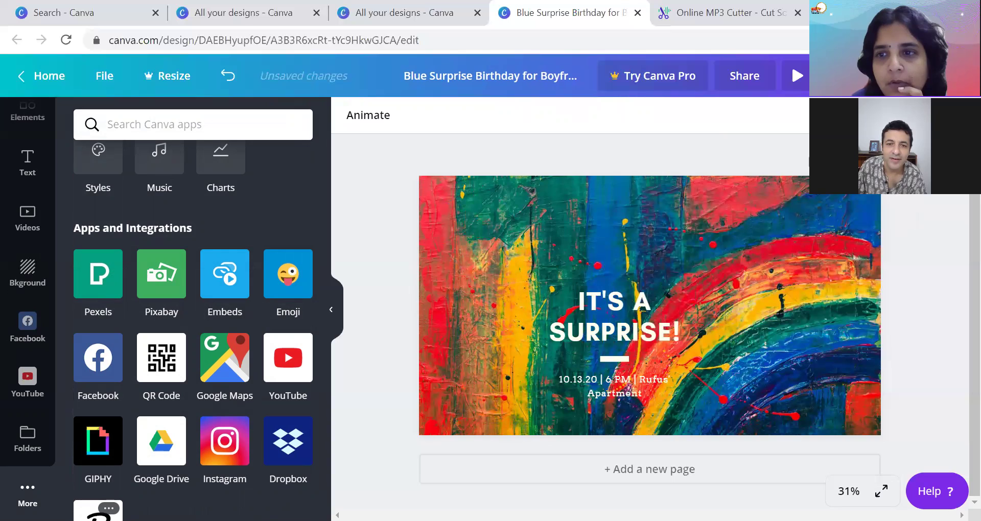
{"action": "left_click", "coordinate": [754, 303]}
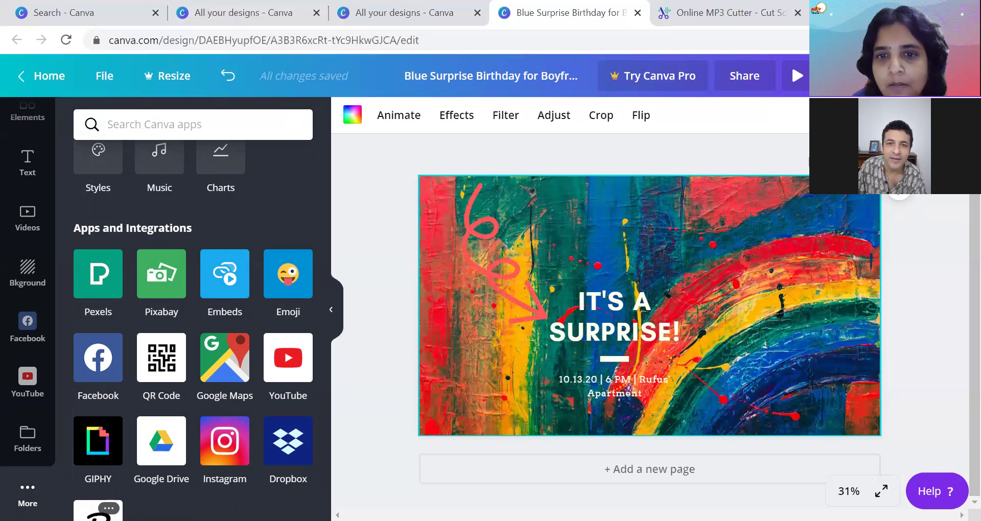
{"action": "key", "text": "Delete"}
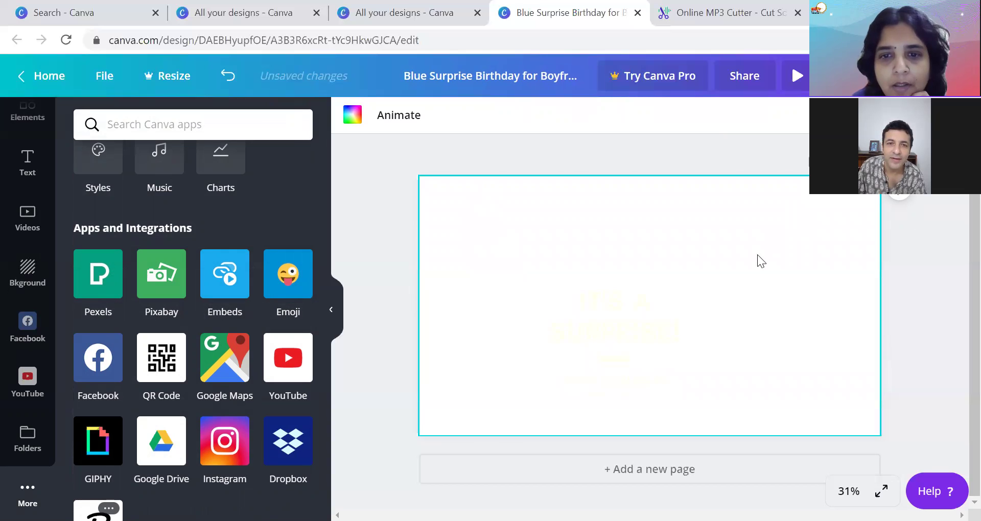
- Recolor the "IT'S A SURPRISE!" heading black and the date and venue line below it coral red
{"action": "left_click", "coordinate": [639, 330]}
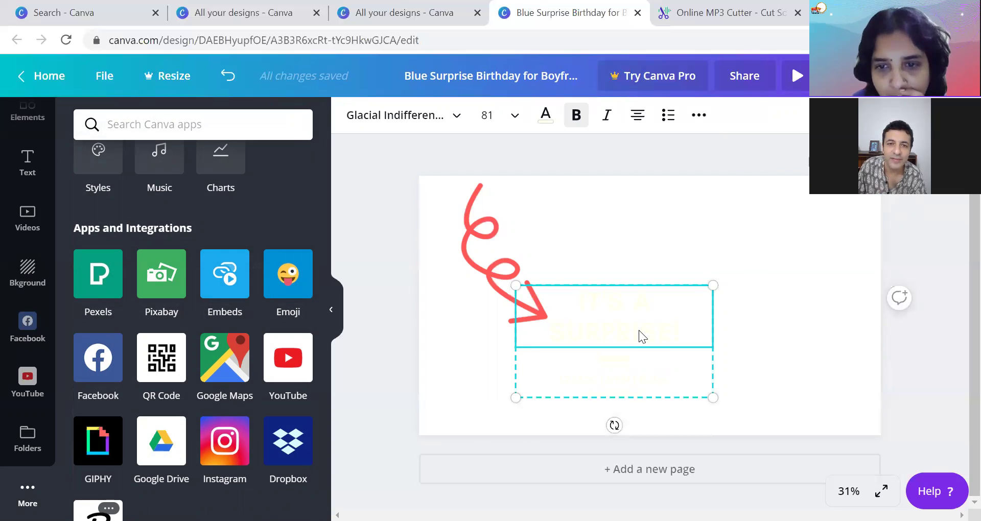
{"action": "left_click", "coordinate": [545, 115]}
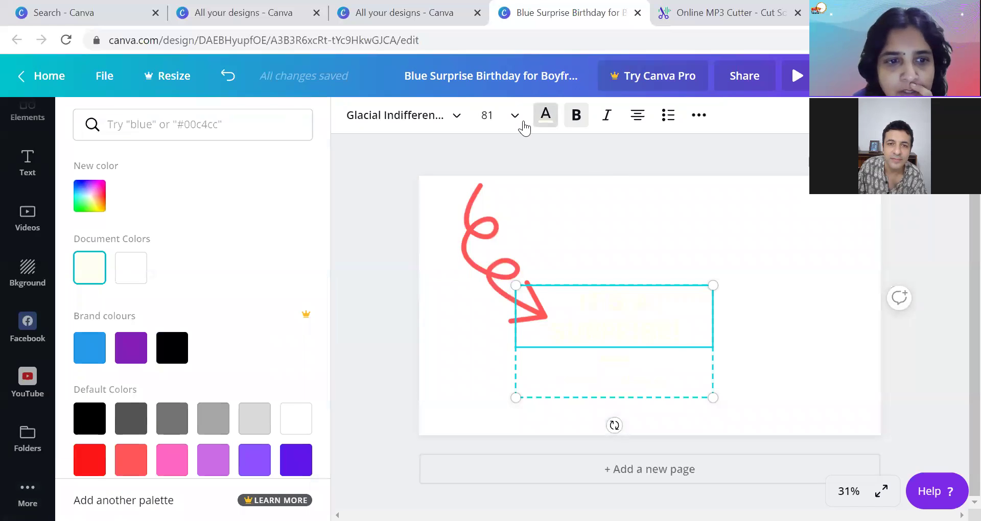
{"action": "left_click", "coordinate": [172, 348]}
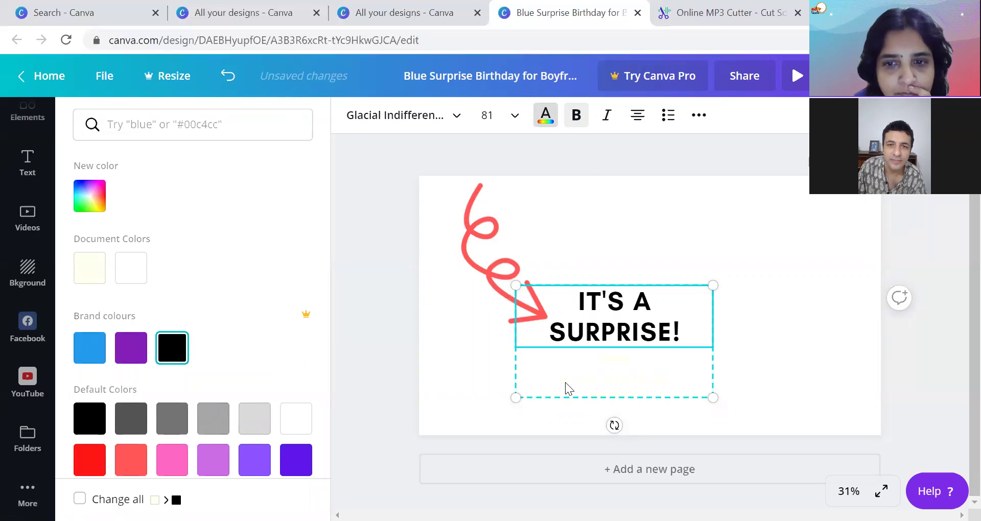
{"action": "left_click", "coordinate": [569, 388]}
{"action": "left_click", "coordinate": [130, 460]}
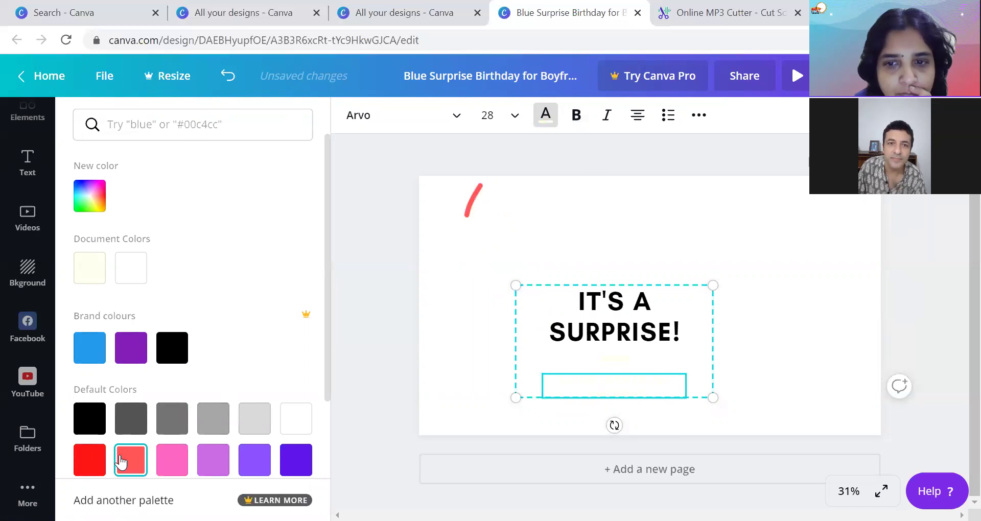
{"action": "left_click", "coordinate": [609, 364]}
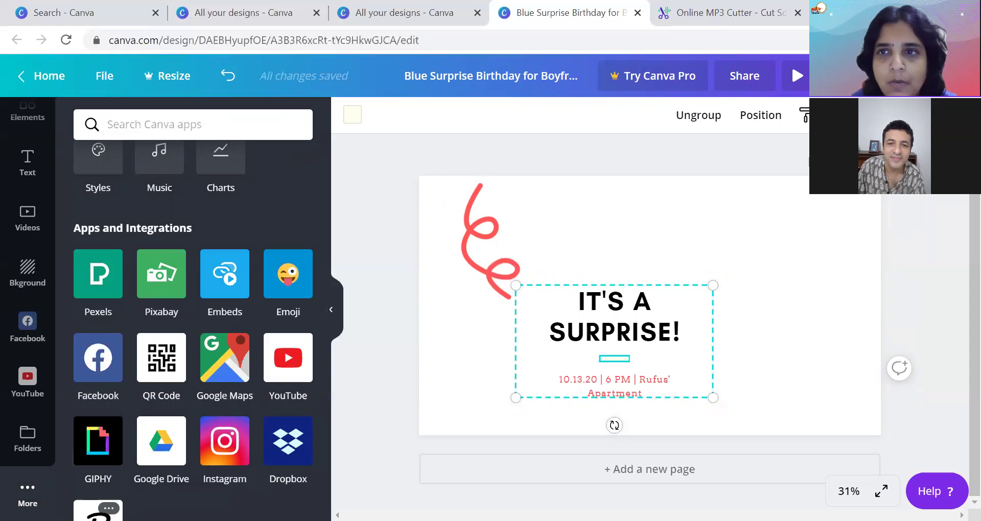
- Close the cover design and both "All your designs" pages, keeping the Online MP3 Cutter page open
{"action": "left_click", "coordinate": [637, 13]}
{"action": "left_click", "coordinate": [478, 13]}
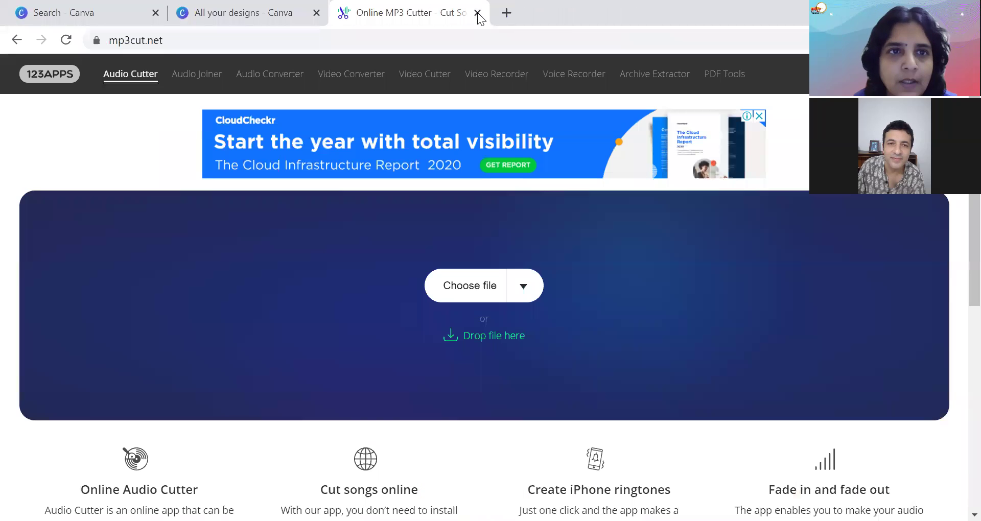
{"action": "left_click", "coordinate": [240, 14]}
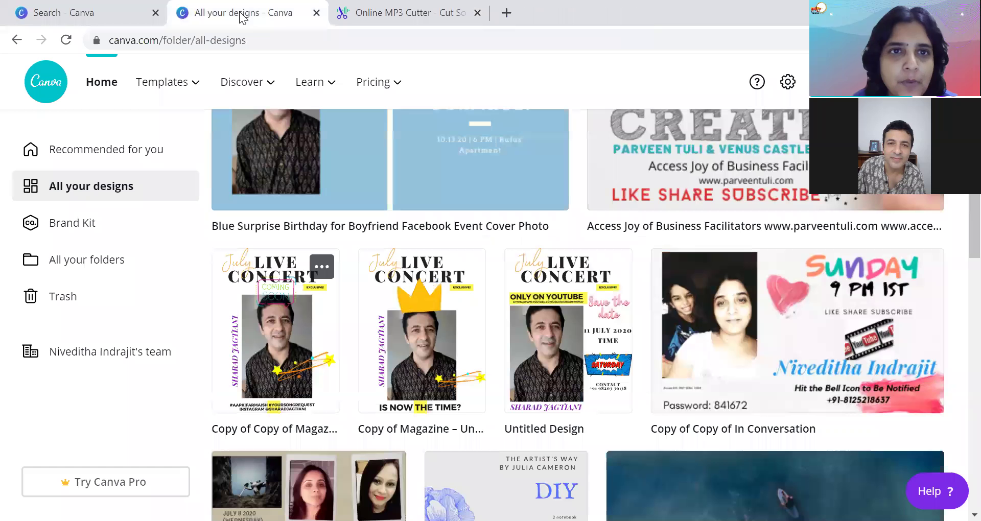
{"action": "left_click", "coordinate": [316, 13]}
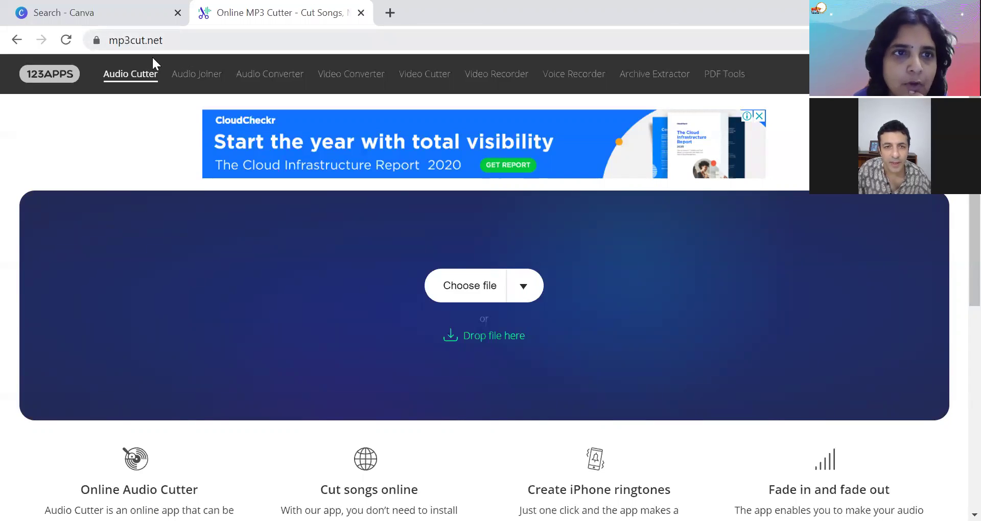
- Load the song Kuch - Toh from the demo folder into the Online MP3 Cutter
{"action": "left_click", "coordinate": [464, 288]}
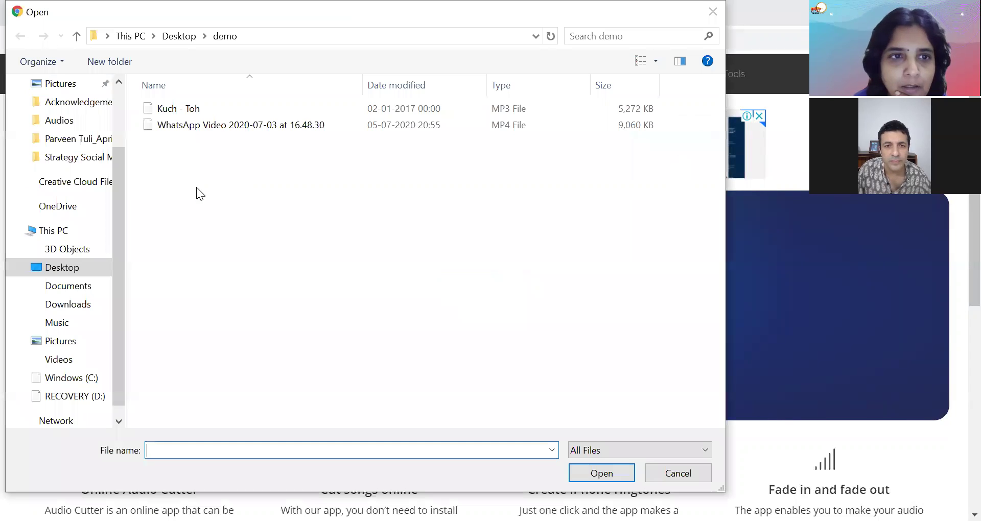
{"action": "left_click", "coordinate": [189, 109]}
{"action": "double_click", "coordinate": [188, 108]}
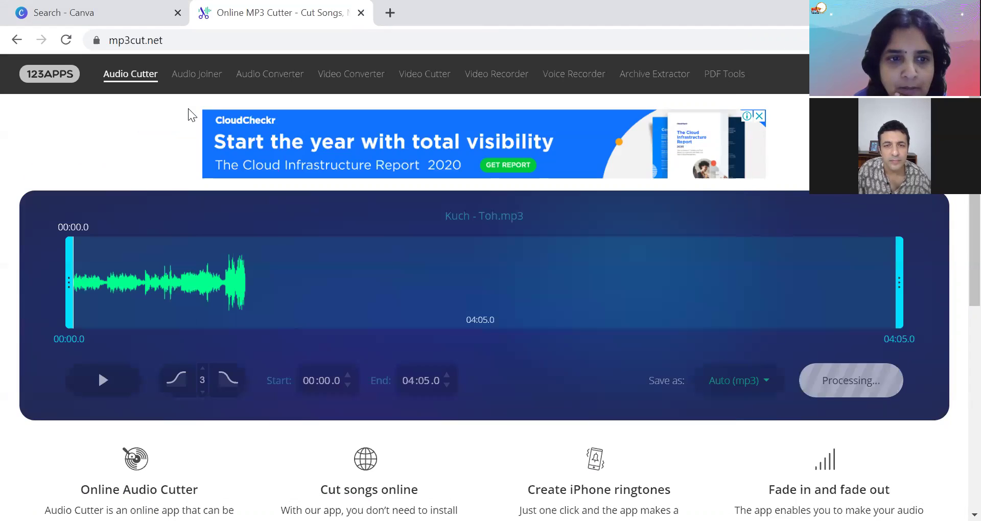
- Shorten the song's selection to run from 00:00.0 to 00:17.4 and play it back
{"action": "left_click", "coordinate": [118, 377]}
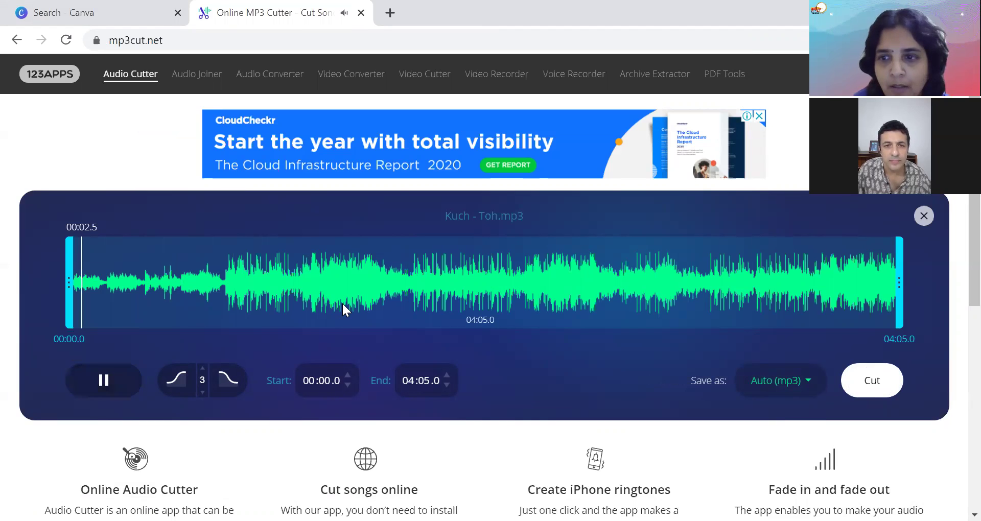
{"action": "left_click_drag", "start_coordinate": [899, 296], "coordinate": [134, 266]}
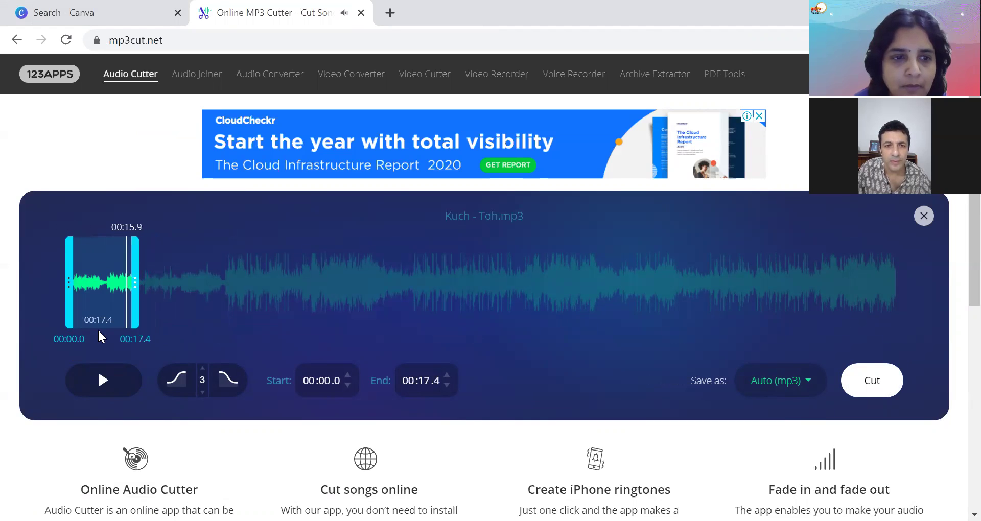
{"action": "left_click", "coordinate": [102, 381]}
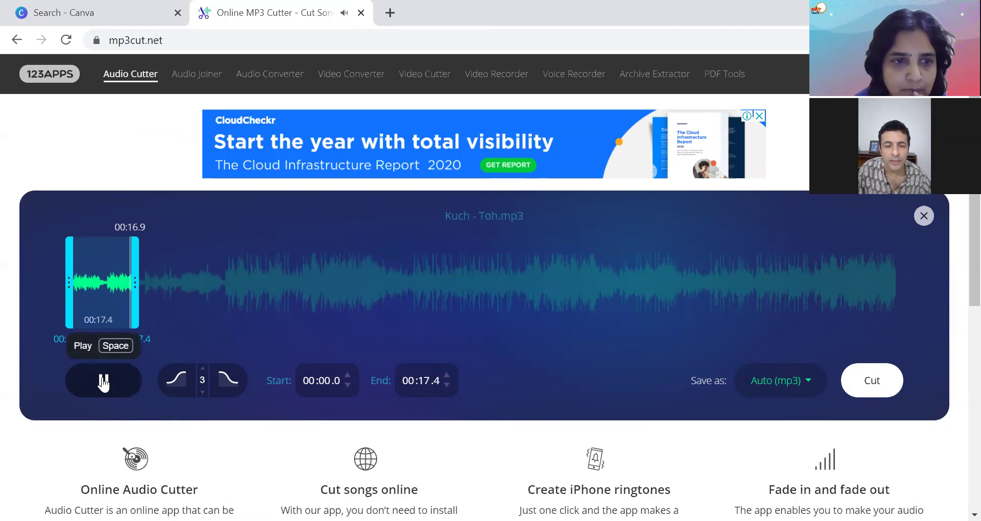
{"action": "left_click", "coordinate": [102, 382]}
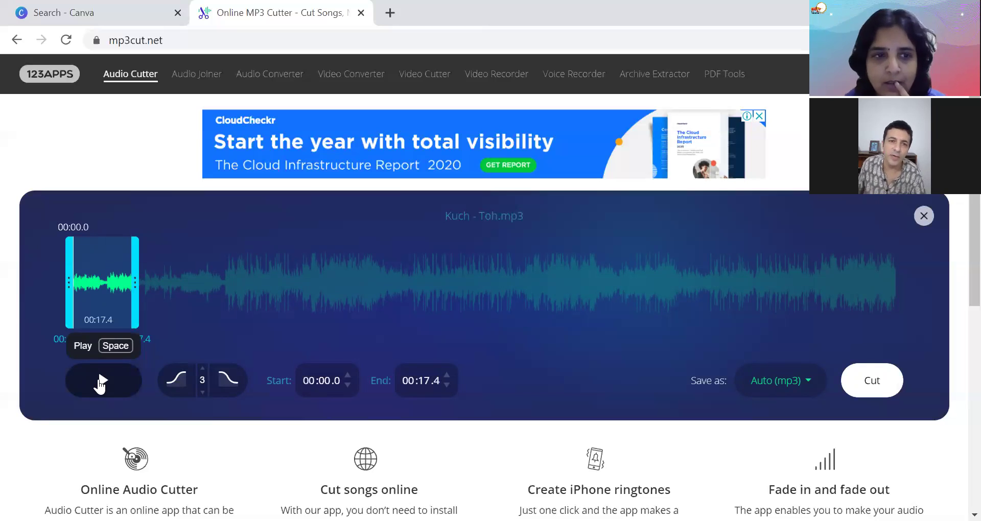
- Return to the Google results, search for "cut audios online free" instead, and look over the results
{"action": "left_click", "coordinate": [20, 44]}
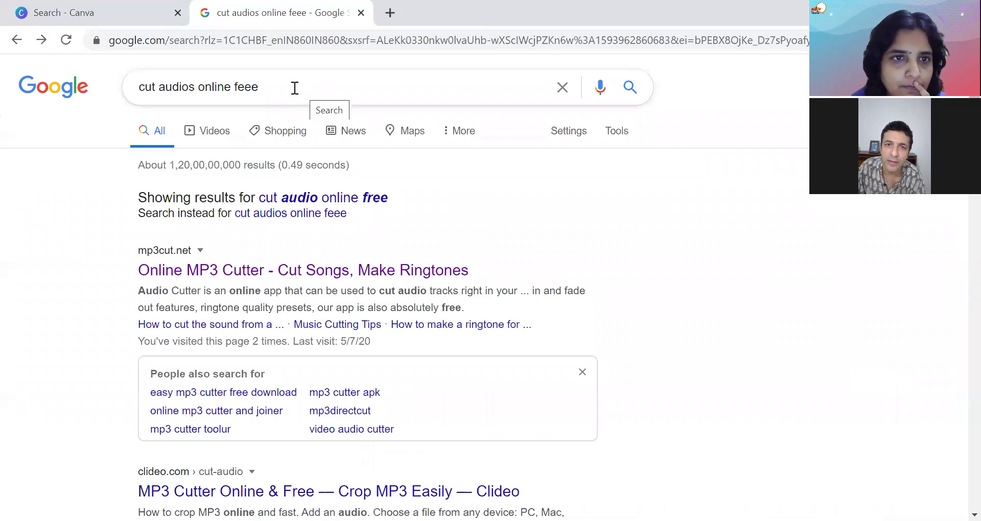
{"action": "left_click", "coordinate": [246, 88]}
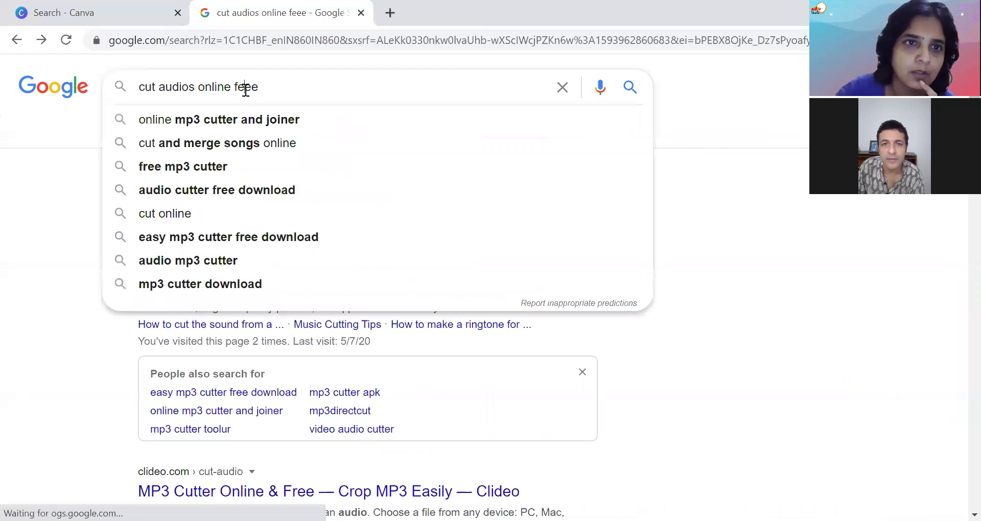
{"action": "key", "text": "BackSpace"}
{"action": "key", "text": "BackSpace"}
{"action": "type", "text": "r"}
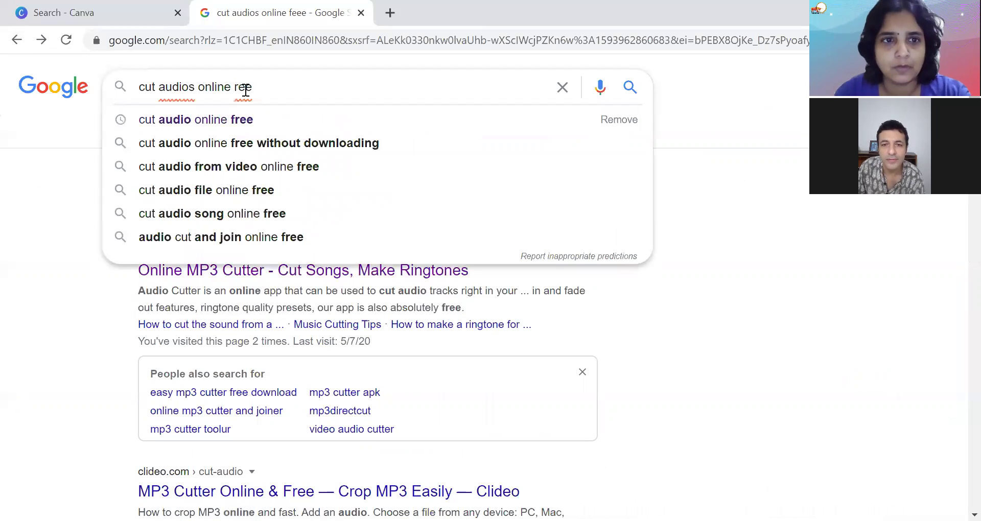
{"action": "type", "text": "f"}
{"action": "key", "text": "Return"}
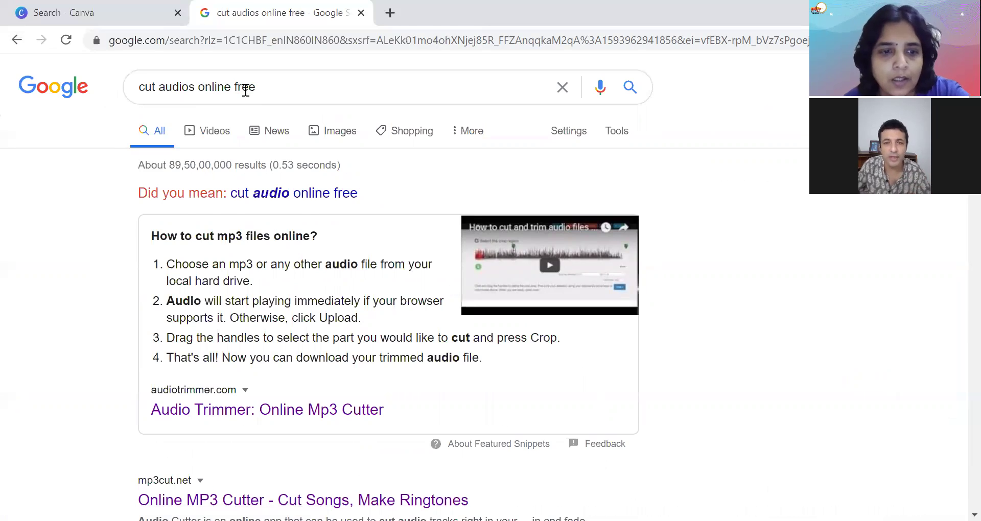
{"action": "scroll", "coordinate": [245, 91], "scroll_direction": "down", "scroll_amount": 3}
{"action": "scroll", "coordinate": [246, 90], "scroll_direction": "down", "scroll_amount": 1}
{"action": "scroll", "coordinate": [246, 90], "scroll_direction": "up", "scroll_amount": 4}
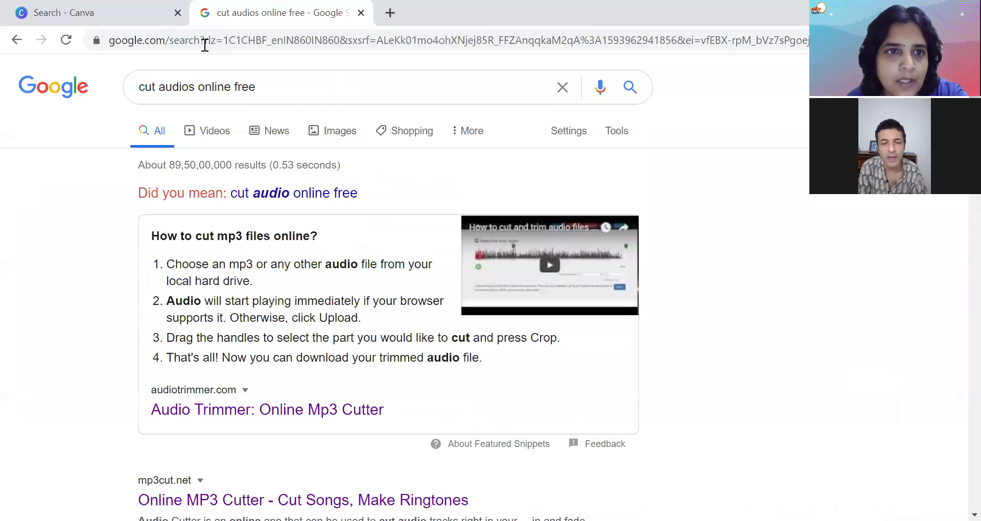
- Search Google for "cut video online free" and open the Online Video Cutter result
{"action": "left_click", "coordinate": [159, 88]}
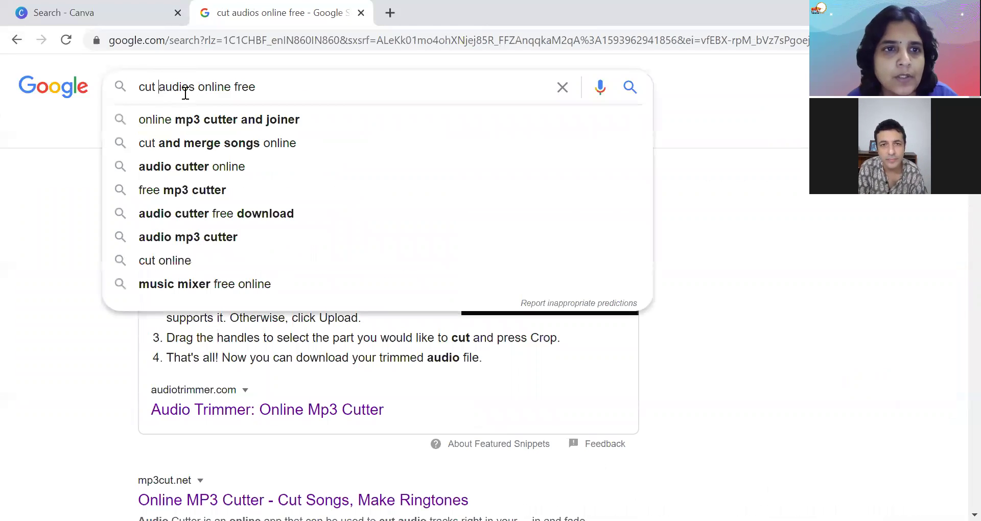
{"action": "double_click", "coordinate": [176, 88]}
{"action": "type", "text": "video"}
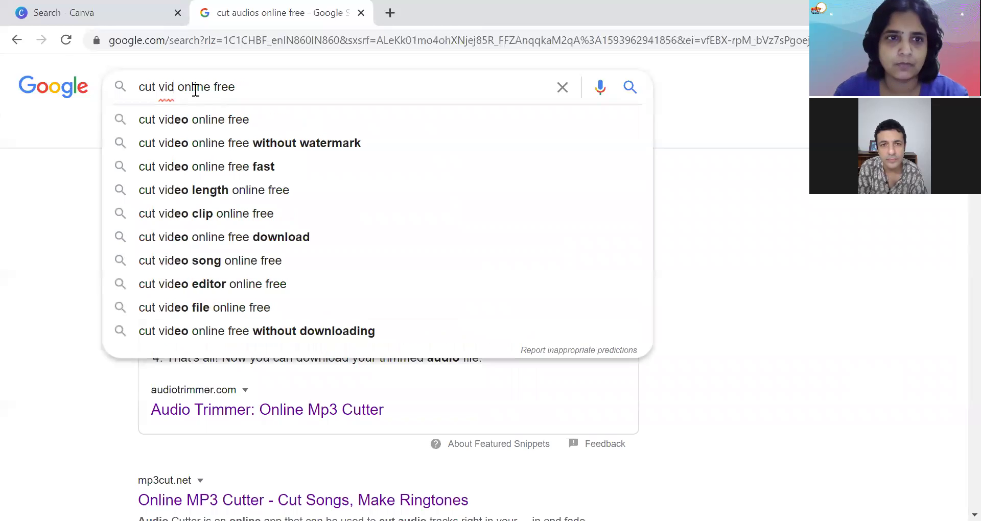
{"action": "key", "text": "Return"}
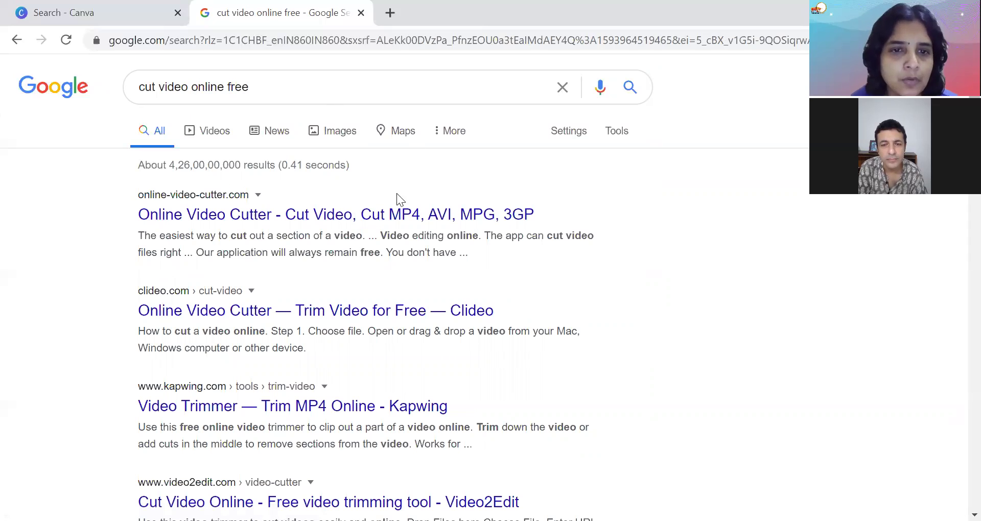
{"action": "left_click", "coordinate": [392, 210]}
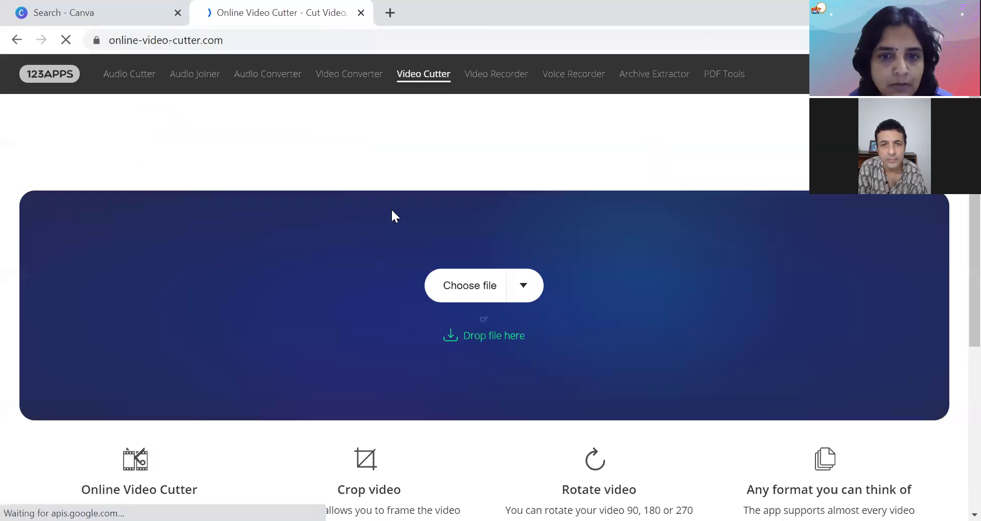
- Load WhatsApp Video 2020-07-03 at 16.48.30 from the demo folder into the video cutter and start playing it
{"action": "left_click", "coordinate": [490, 287]}
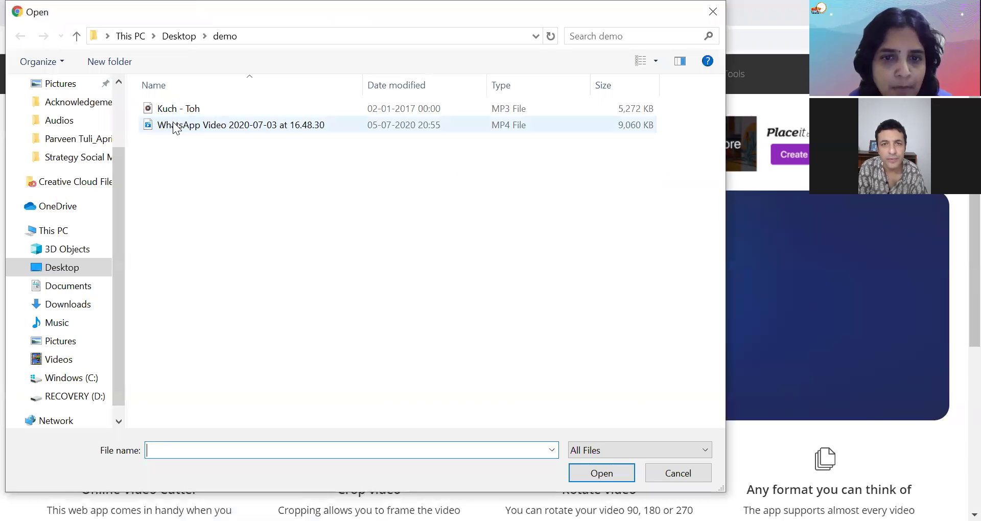
{"action": "double_click", "coordinate": [175, 125]}
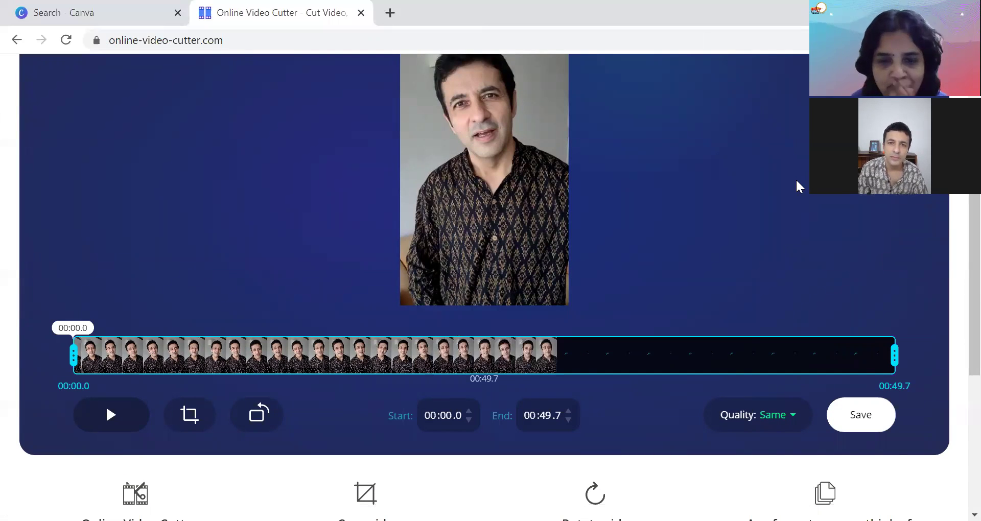
{"action": "left_click", "coordinate": [113, 423]}
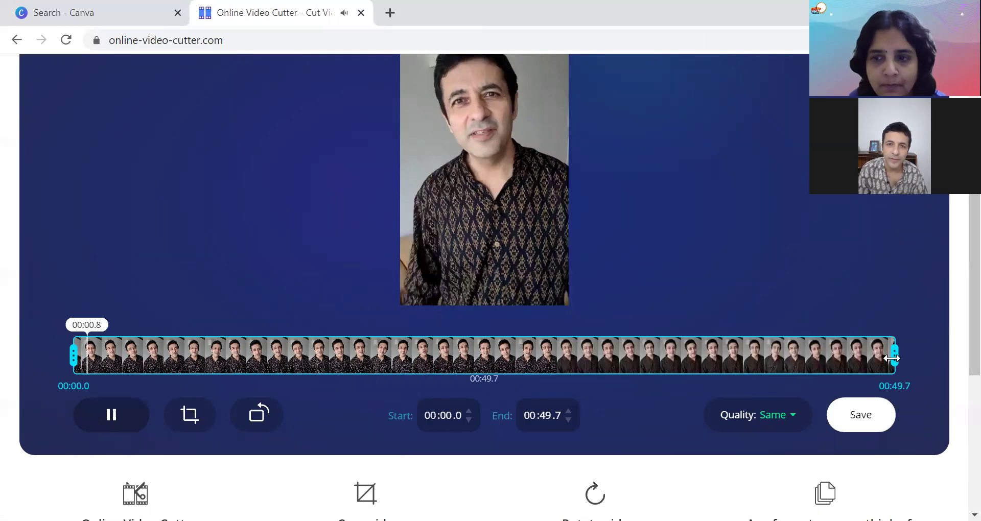
- Shorten the video's selection to run from 00:00.0 to 00:04.8 and play it back
{"action": "left_click_drag", "start_coordinate": [892, 359], "coordinate": [147, 334]}
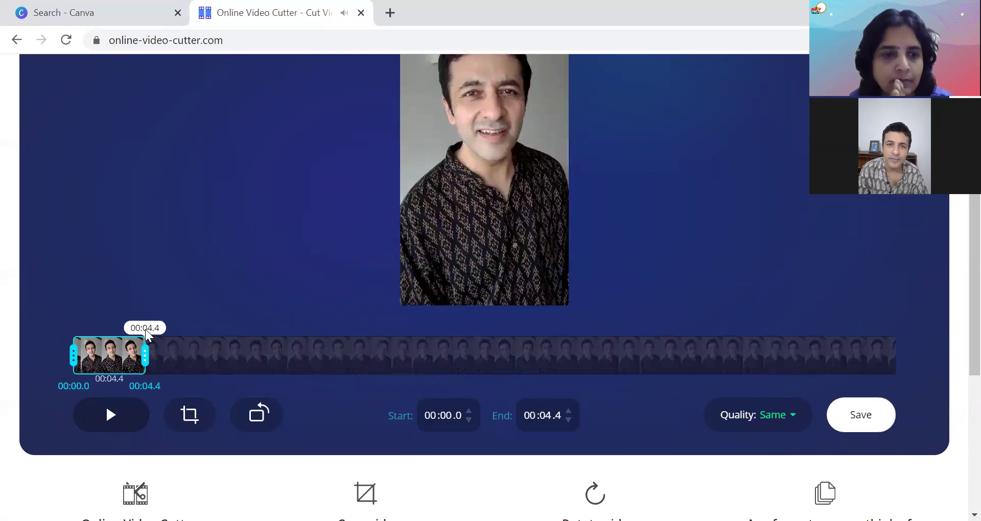
{"action": "left_click", "coordinate": [111, 423]}
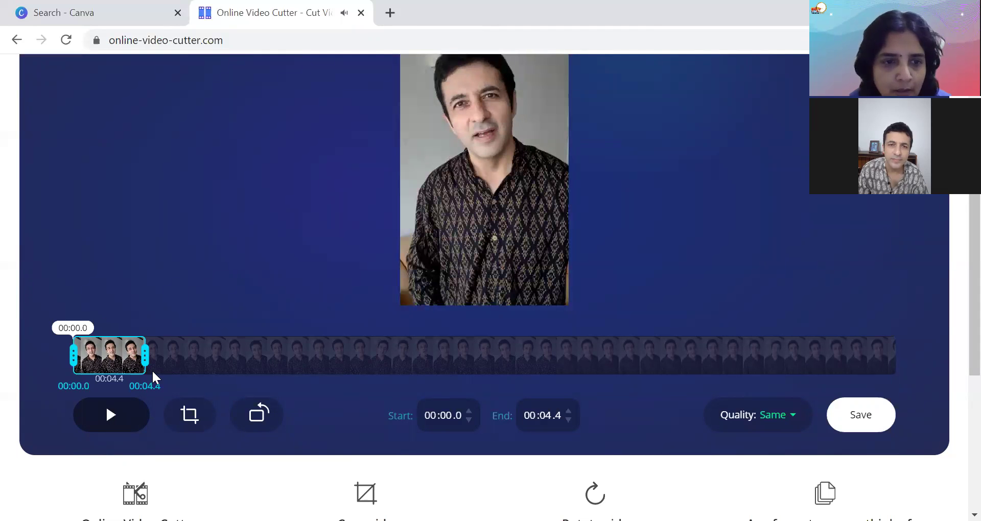
{"action": "left_click_drag", "start_coordinate": [151, 355], "coordinate": [158, 356]}
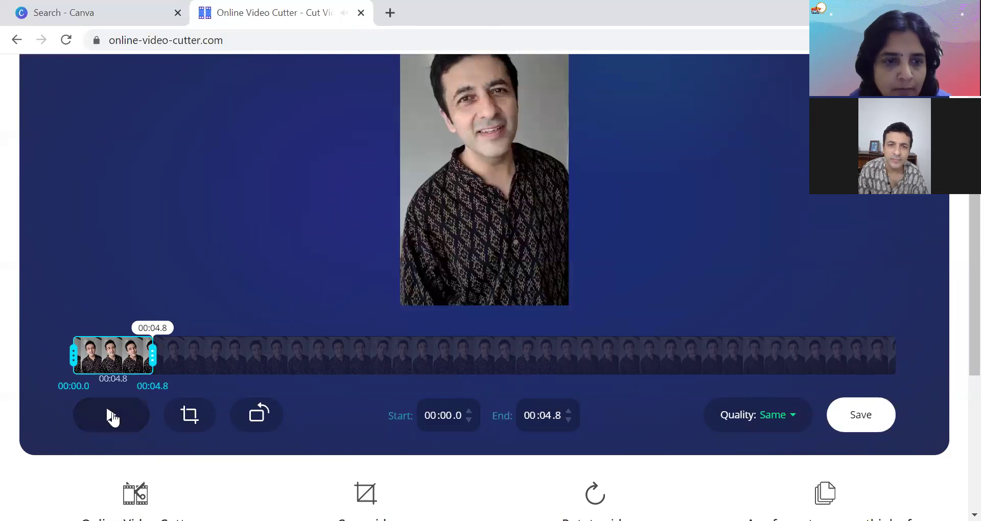
{"action": "left_click", "coordinate": [112, 416]}
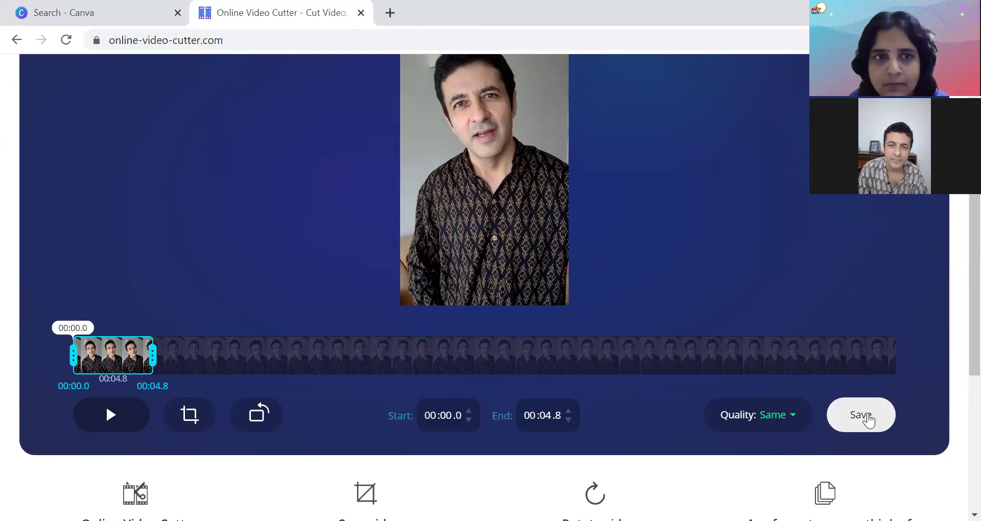
- Leave the video cutter for the Google results and search for "photoshop online"
{"action": "left_click", "coordinate": [17, 41]}
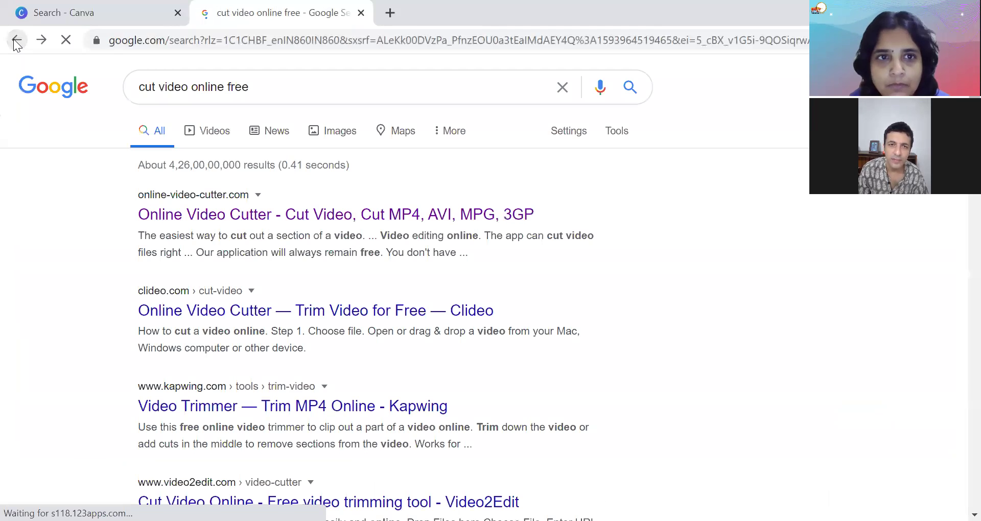
{"action": "left_click", "coordinate": [262, 79]}
{"action": "key", "text": "BackSpace"}
{"action": "key", "text": "BackSpace"}
{"action": "key", "text": "BackSpace"}
{"action": "key", "text": "BackSpace"}
{"action": "key", "text": "BackSpace"}
{"action": "key", "text": "BackSpace"}
{"action": "key", "text": "BackSpace"}
{"action": "key", "text": "BackSpace"}
{"action": "key", "text": "BackSpace"}
{"action": "key", "text": "BackSpace"}
{"action": "key", "text": "BackSpace"}
{"action": "key", "text": "BackSpace"}
{"action": "key", "text": "BackSpace"}
{"action": "key", "text": "BackSpace"}
{"action": "key", "text": "BackSpace"}
{"action": "key", "text": "BackSpace"}
{"action": "key", "text": "BackSpace"}
{"action": "key", "text": "BackSpace"}
{"action": "key", "text": "BackSpace"}
{"action": "key", "text": "BackSpace"}
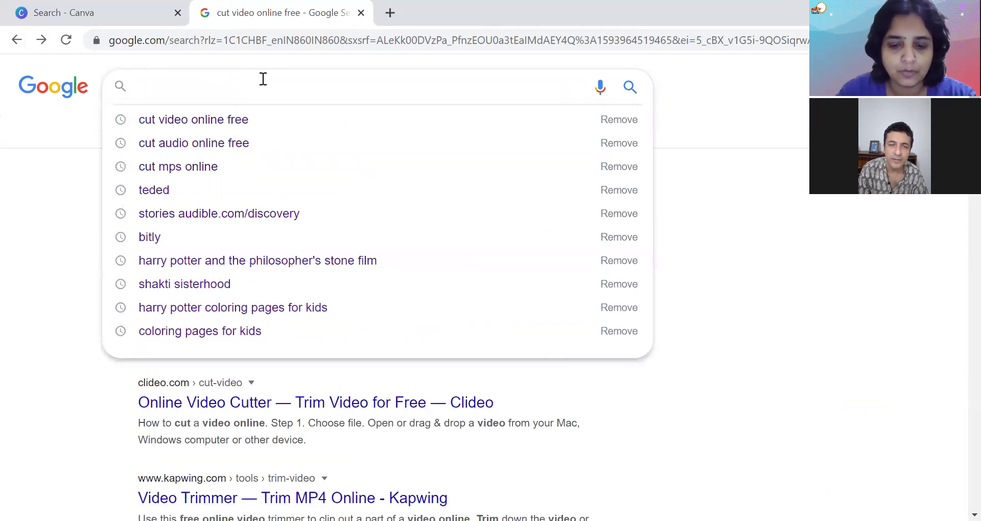
{"action": "type", "text": "photoshop"}
{"action": "left_click", "coordinate": [265, 118]}
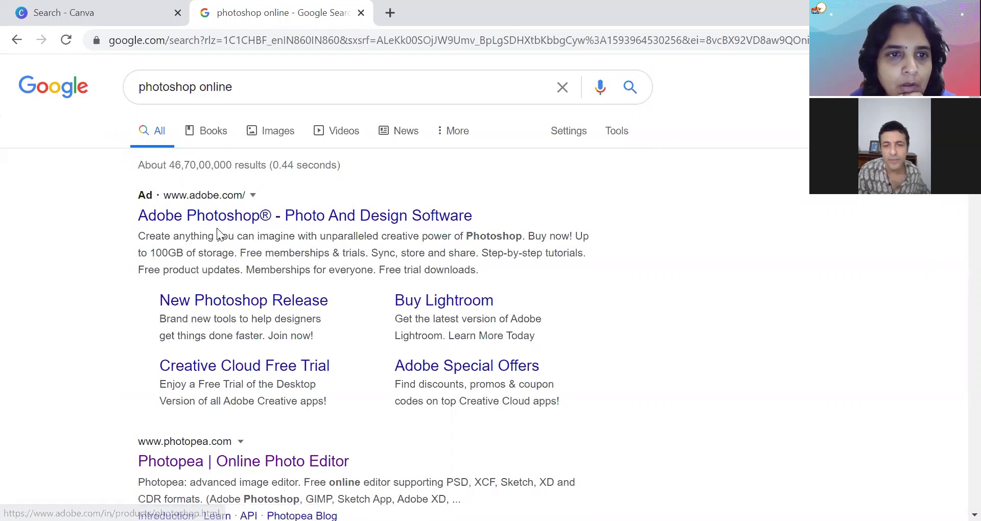
- Search Google for "convert photo to transparent background" and open the Make PNG Transparent page of Online PNG Tools
{"action": "left_click", "coordinate": [261, 85]}
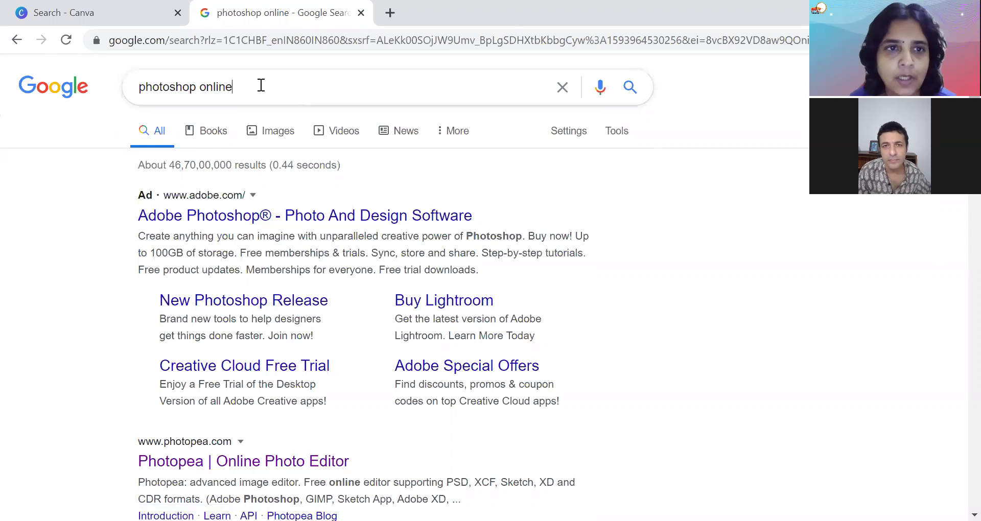
{"action": "key", "text": "ctrl+a"}
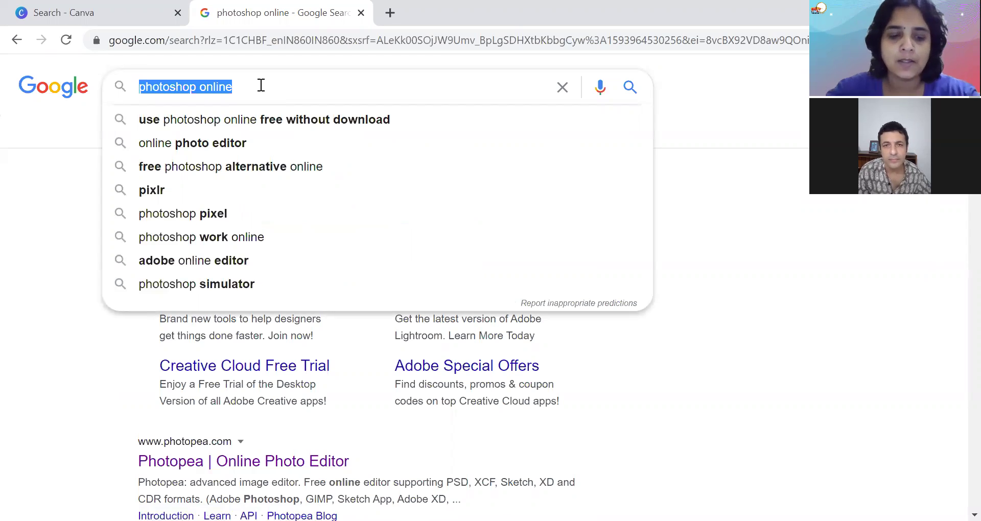
{"action": "type", "text": "convert "}
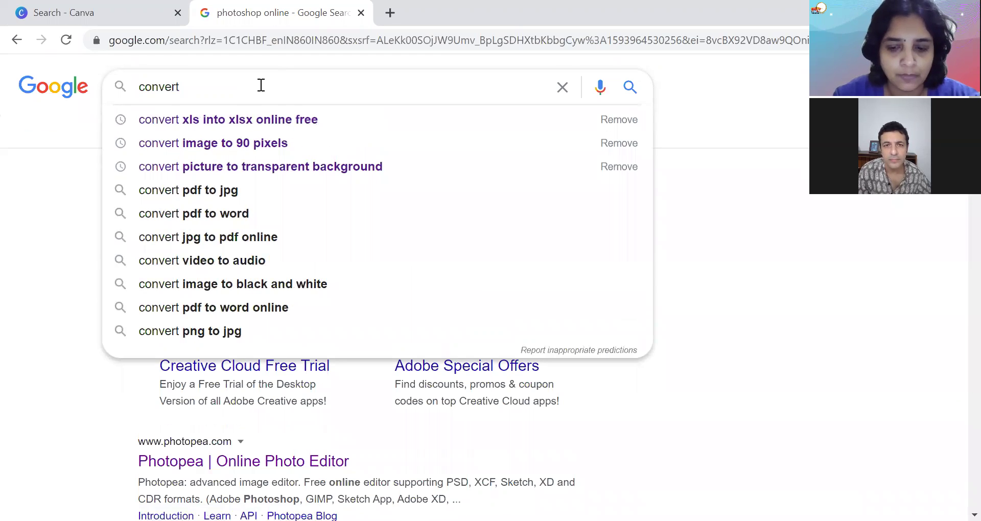
{"action": "type", "text": "photo "}
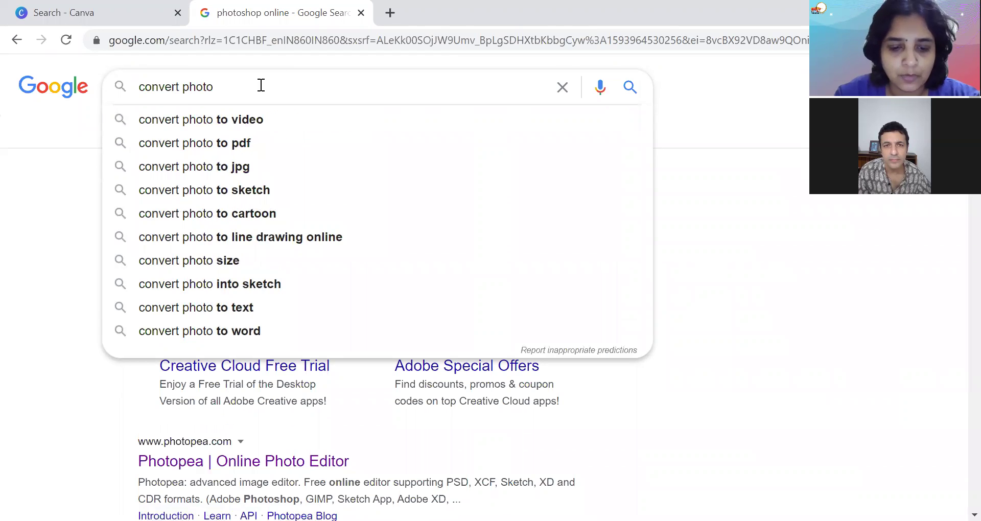
{"action": "type", "text": "to transp"}
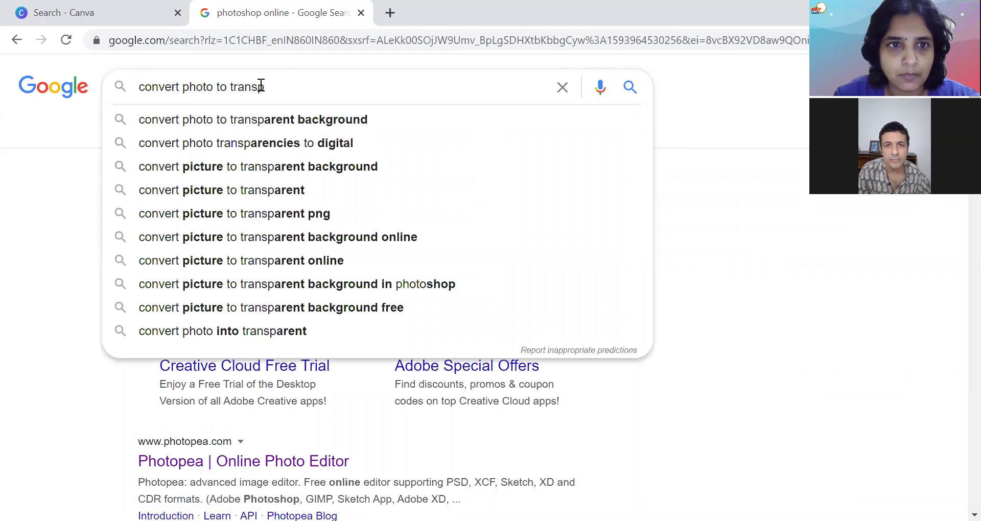
{"action": "left_click", "coordinate": [266, 118]}
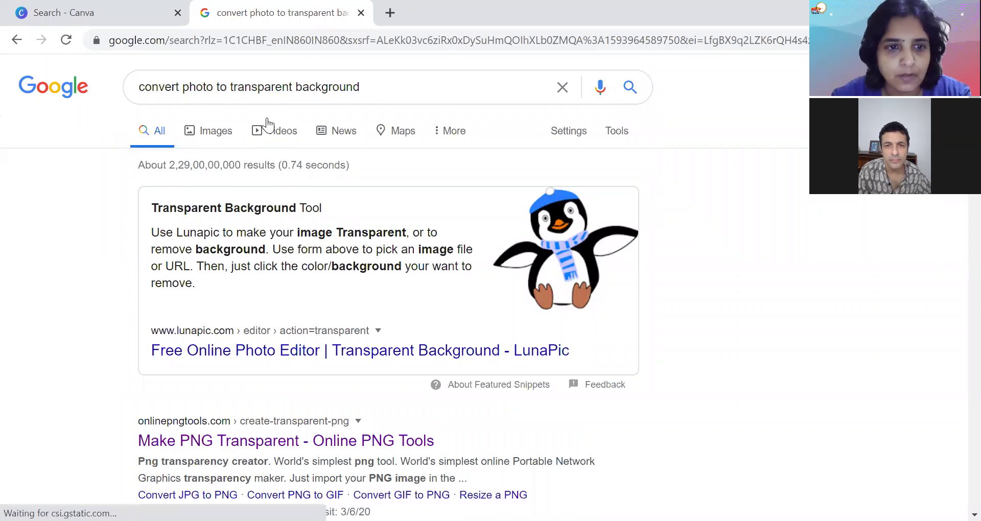
{"action": "scroll", "coordinate": [253, 251], "scroll_direction": "down", "scroll_amount": 3}
{"action": "left_click", "coordinate": [364, 285]}
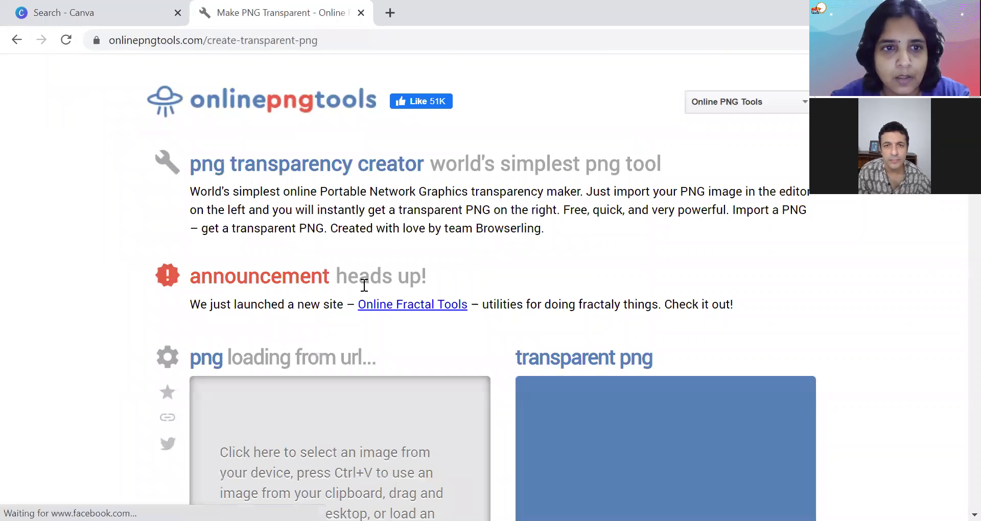
- Start importing an image into the PNG transparency creator and open the Downloads folder
{"action": "scroll", "coordinate": [363, 284], "scroll_direction": "down", "scroll_amount": 4}
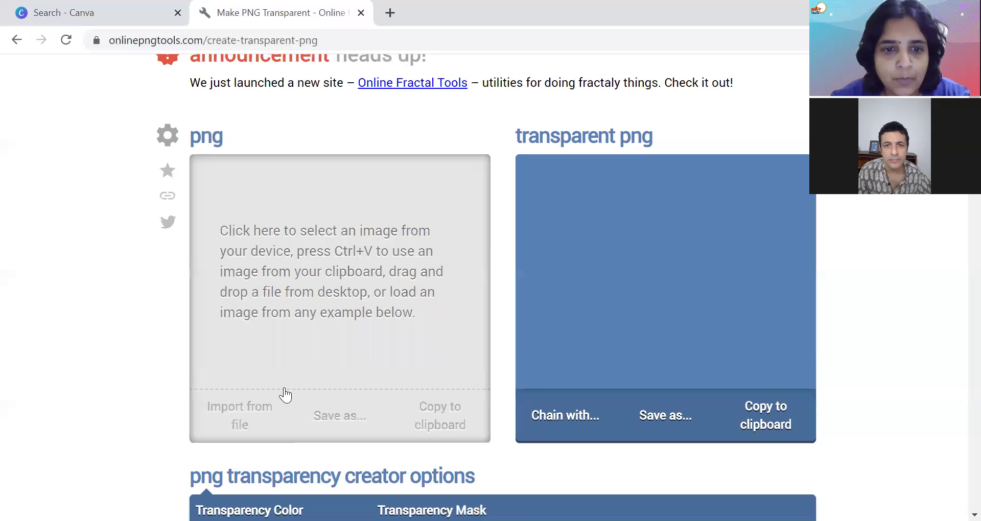
{"action": "left_click", "coordinate": [354, 333]}
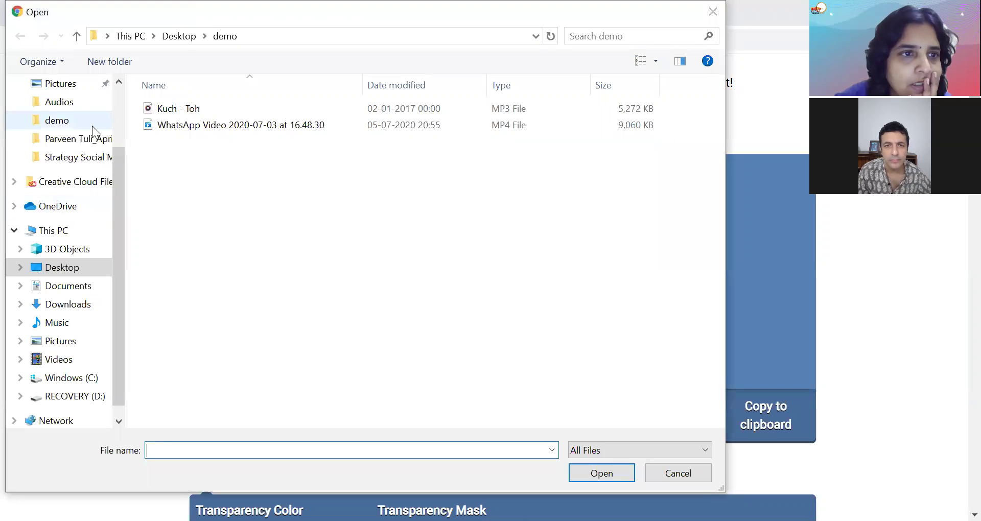
{"action": "left_click", "coordinate": [78, 305]}
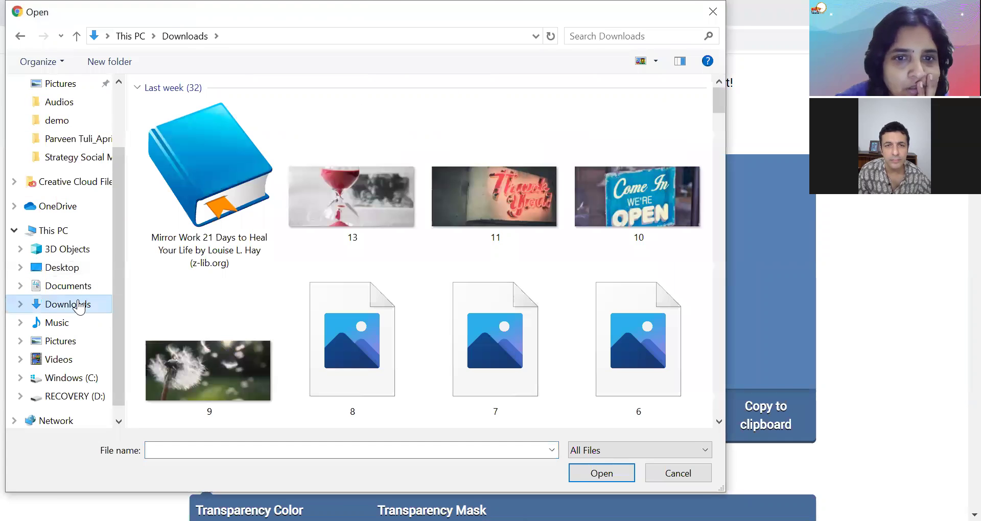
- Look through the images in the Downloads folder for a photo to make transparent
{"action": "scroll", "coordinate": [700, 274], "scroll_direction": "down", "scroll_amount": 10}
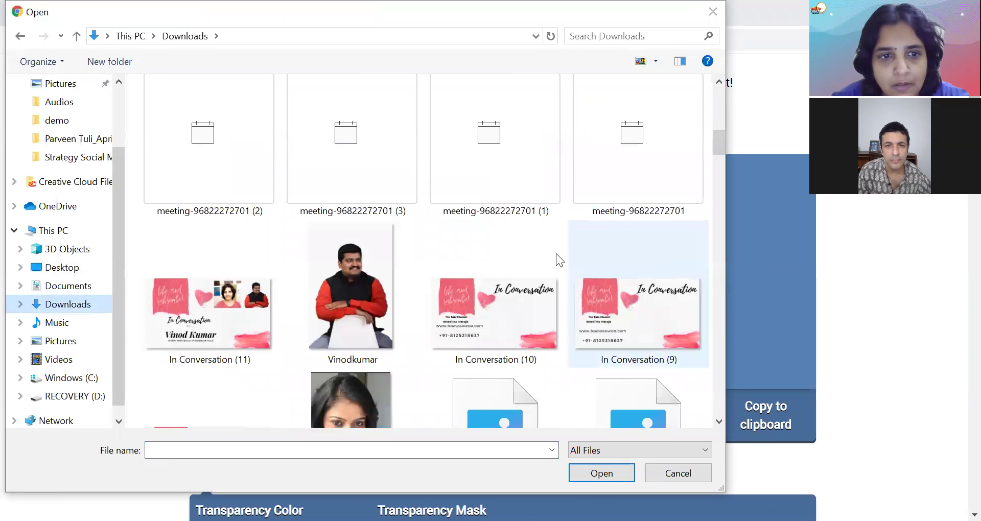
{"action": "scroll", "coordinate": [499, 214], "scroll_direction": "up", "scroll_amount": 5}
{"action": "scroll", "coordinate": [496, 211], "scroll_direction": "down", "scroll_amount": 5}
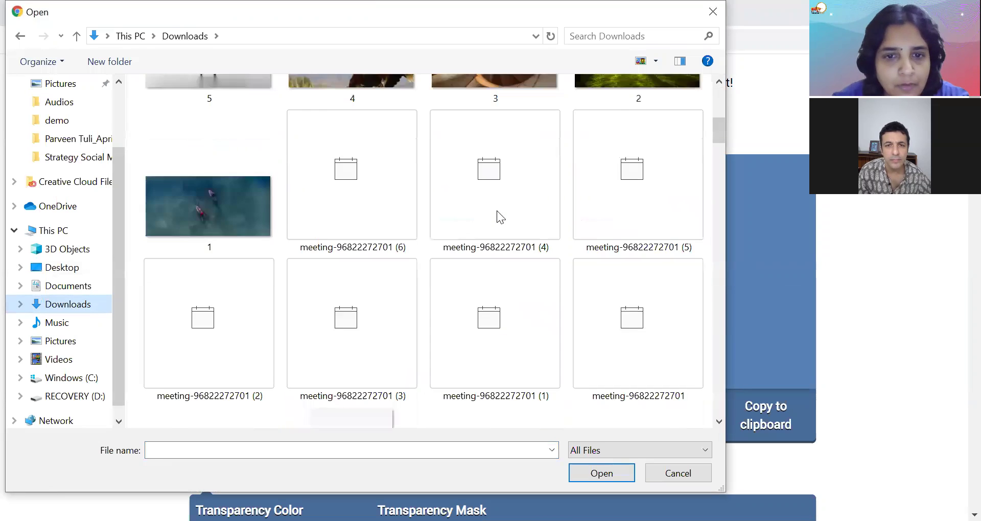
{"action": "scroll", "coordinate": [497, 211], "scroll_direction": "up", "scroll_amount": 2}
{"action": "scroll", "coordinate": [496, 211], "scroll_direction": "up", "scroll_amount": 1}
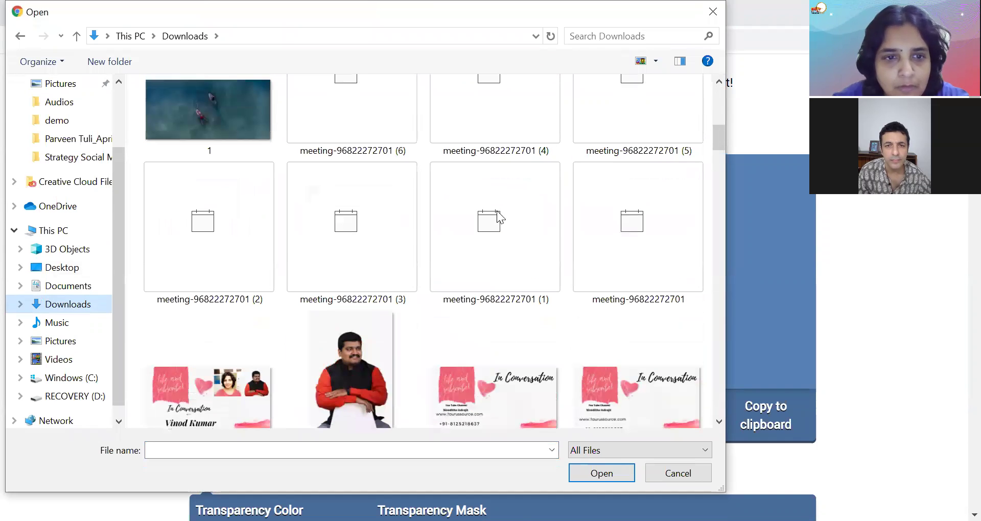
{"action": "scroll", "coordinate": [497, 211], "scroll_direction": "up", "scroll_amount": 6}
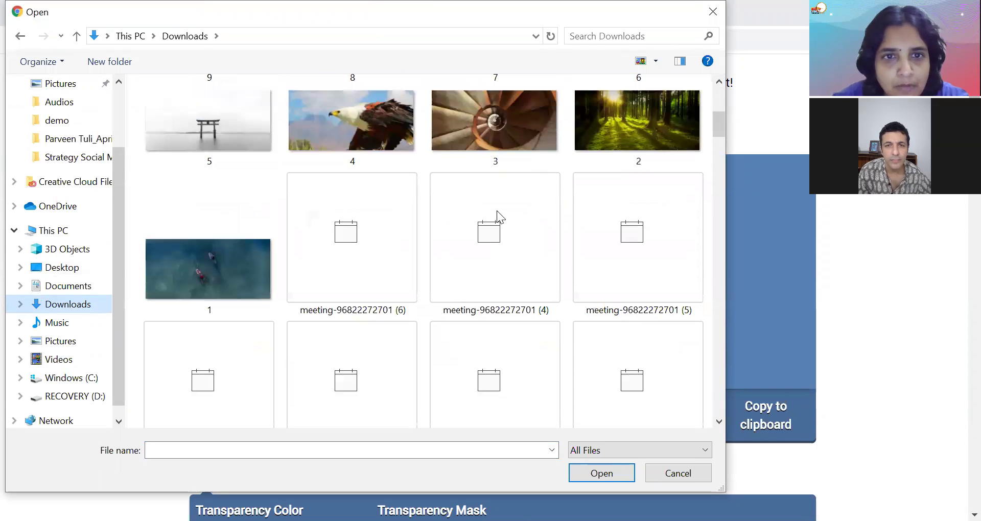
{"action": "scroll", "coordinate": [496, 211], "scroll_direction": "down", "scroll_amount": 4}
{"action": "left_click", "coordinate": [173, 173]}
{"action": "scroll", "coordinate": [174, 172], "scroll_direction": "down", "scroll_amount": 8}
{"action": "scroll", "coordinate": [174, 173], "scroll_direction": "down", "scroll_amount": 5}
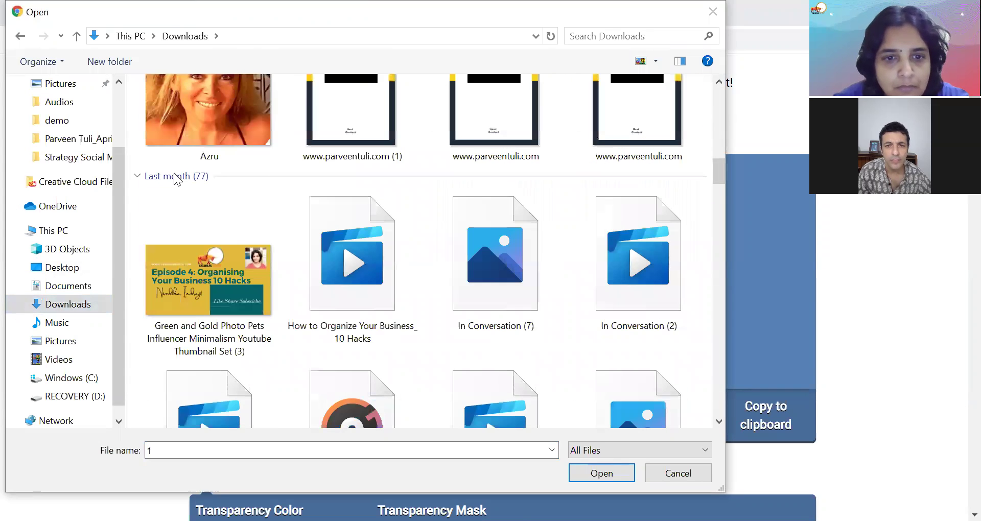
{"action": "scroll", "coordinate": [173, 173], "scroll_direction": "up", "scroll_amount": 10}
{"action": "scroll", "coordinate": [174, 172], "scroll_direction": "up", "scroll_amount": 6}
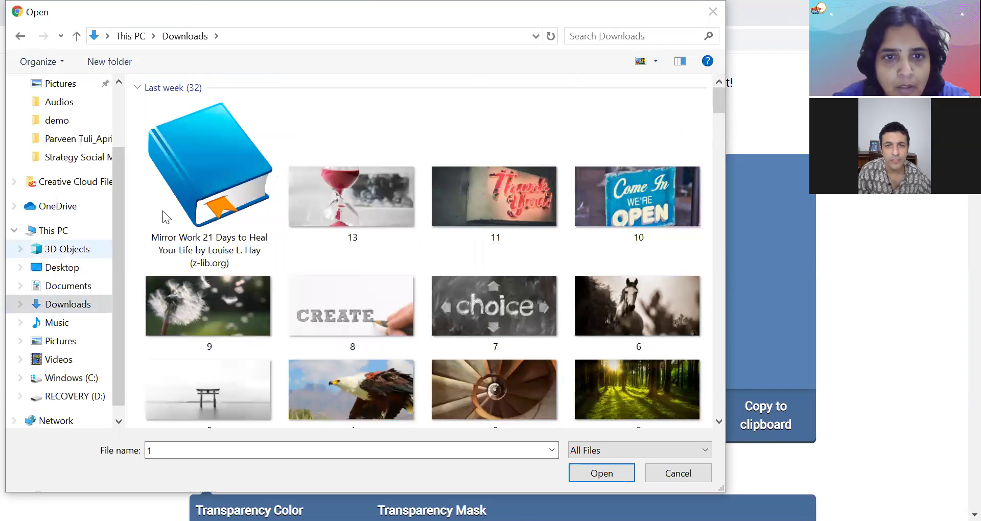
- Import the horse photo, file 6, from the Downloads folder into the PNG transparency creator
{"action": "left_click", "coordinate": [642, 317]}
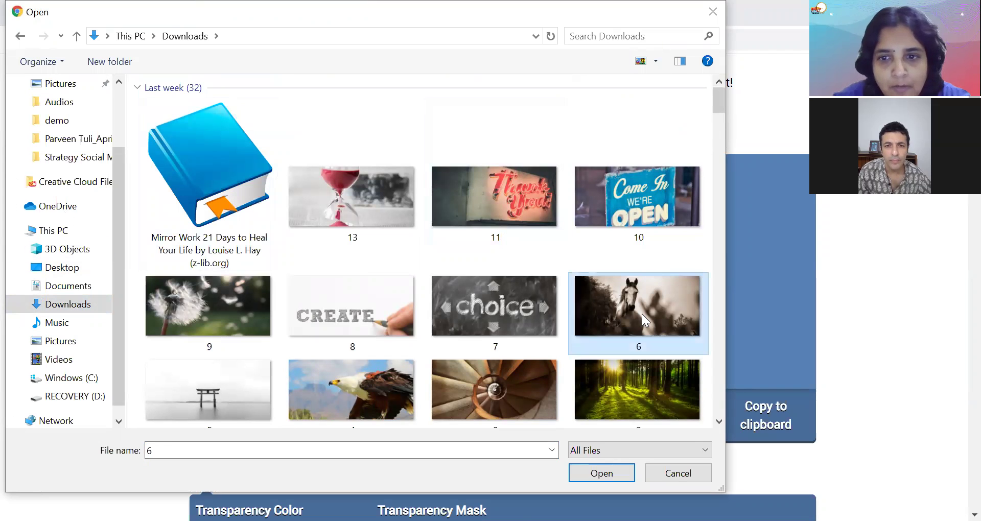
{"action": "scroll", "coordinate": [642, 314], "scroll_direction": "down", "scroll_amount": 3}
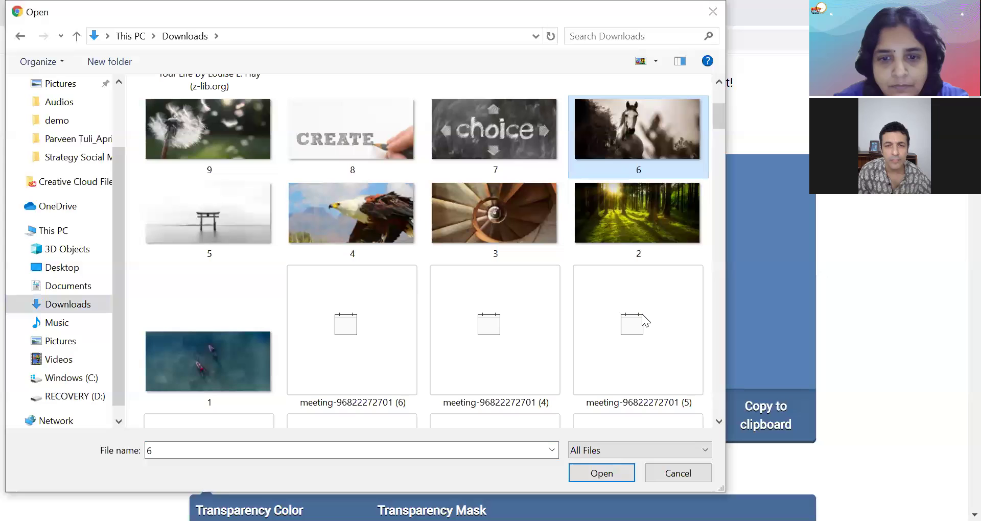
{"action": "scroll", "coordinate": [642, 314], "scroll_direction": "down", "scroll_amount": 1}
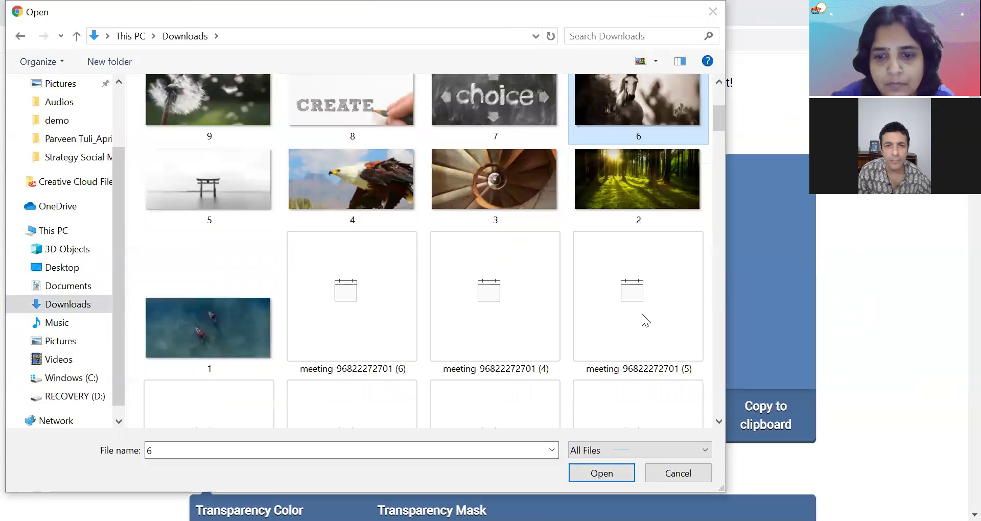
{"action": "left_click", "coordinate": [611, 474]}
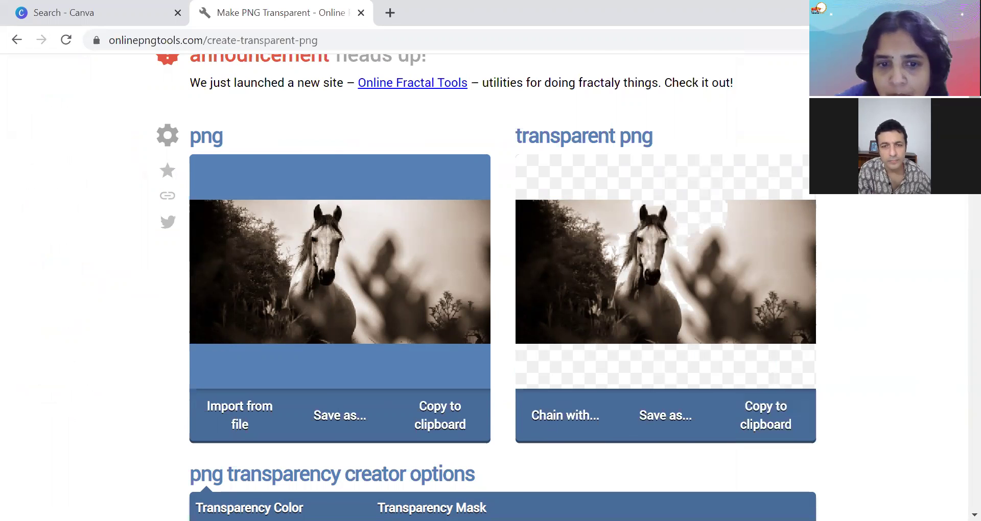
- Set the matching of similar color tones to 50 percent and compare the transparent PNG with the original horse photo
{"action": "scroll", "coordinate": [270, 309], "scroll_direction": "down", "scroll_amount": 4}
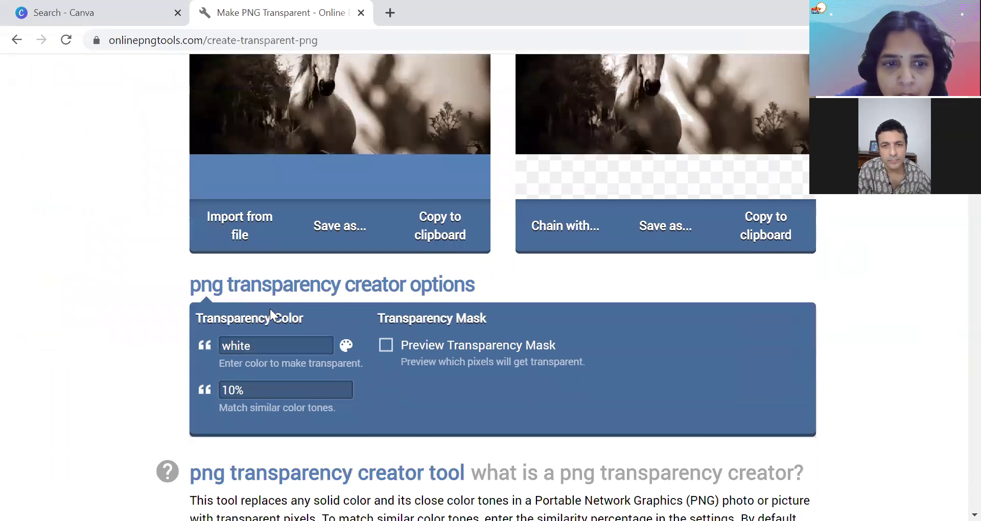
{"action": "left_click", "coordinate": [258, 394]}
{"action": "key", "text": "BackSpace"}
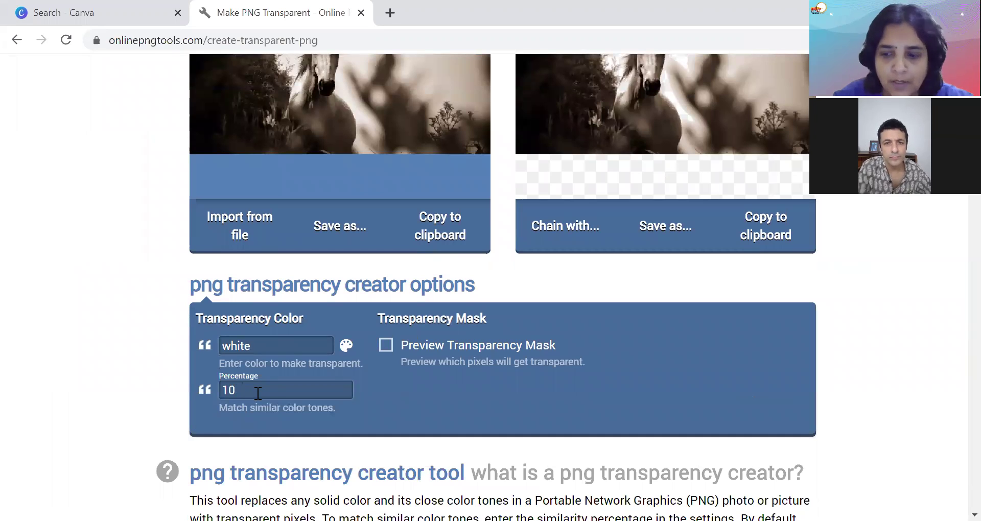
{"action": "key", "text": "BackSpace"}
{"action": "key", "text": "BackSpace"}
{"action": "type", "text": "5"}
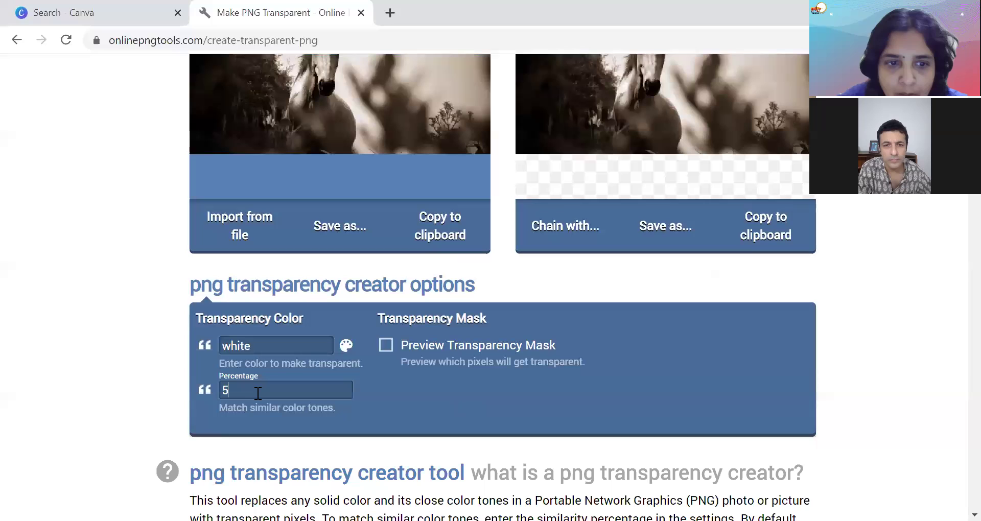
{"action": "type", "text": "0"}
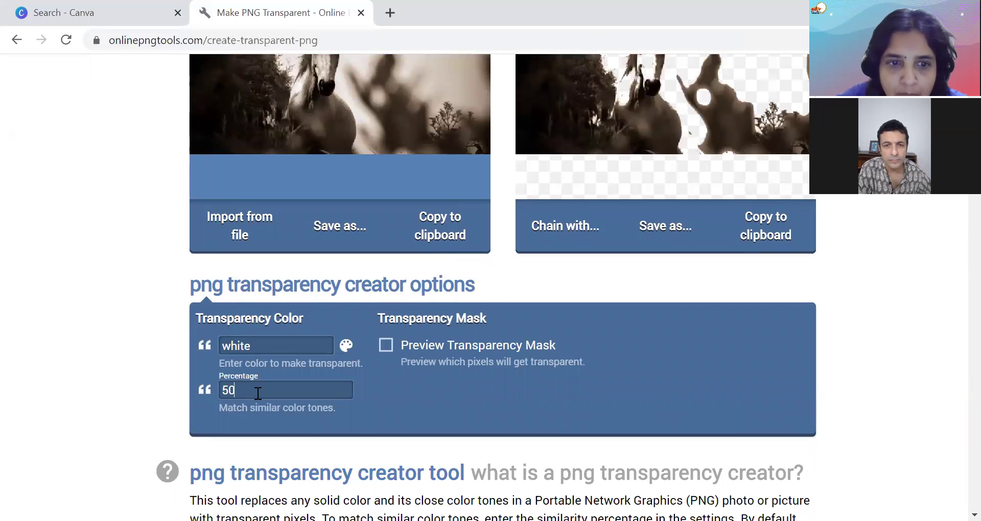
{"action": "scroll", "coordinate": [258, 393], "scroll_direction": "up", "scroll_amount": 2}
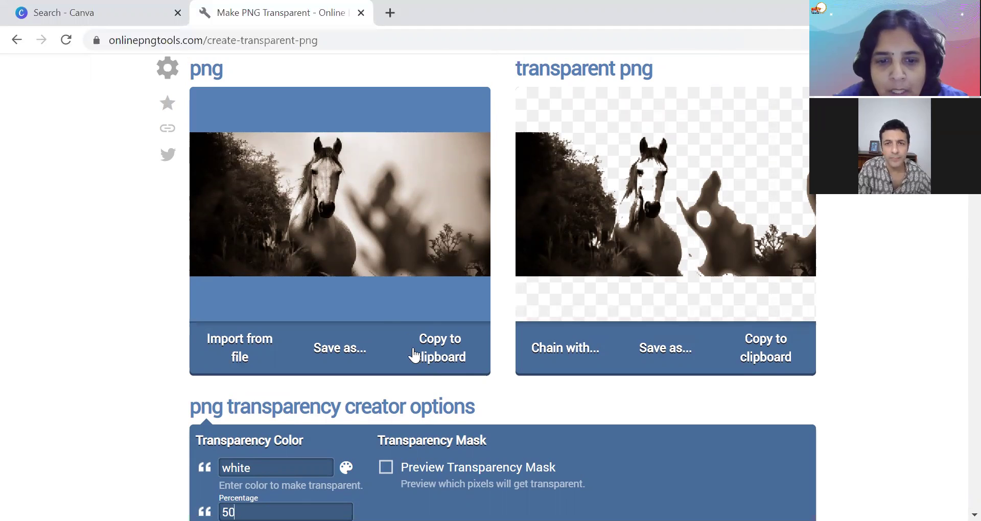
{"action": "scroll", "coordinate": [411, 350], "scroll_direction": "down", "scroll_amount": 2}
{"action": "scroll", "coordinate": [413, 354], "scroll_direction": "down", "scroll_amount": 2}
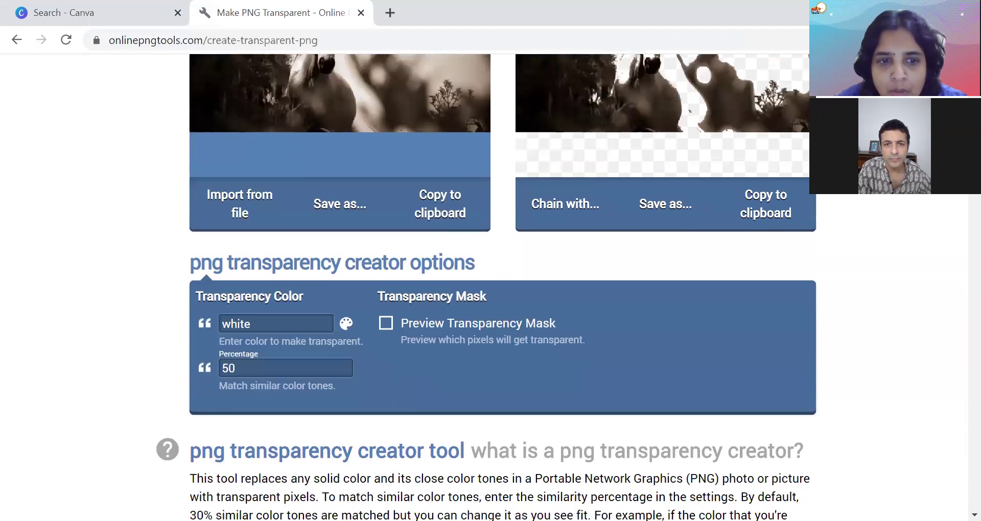
{"action": "scroll", "coordinate": [413, 354], "scroll_direction": "up", "scroll_amount": 7}
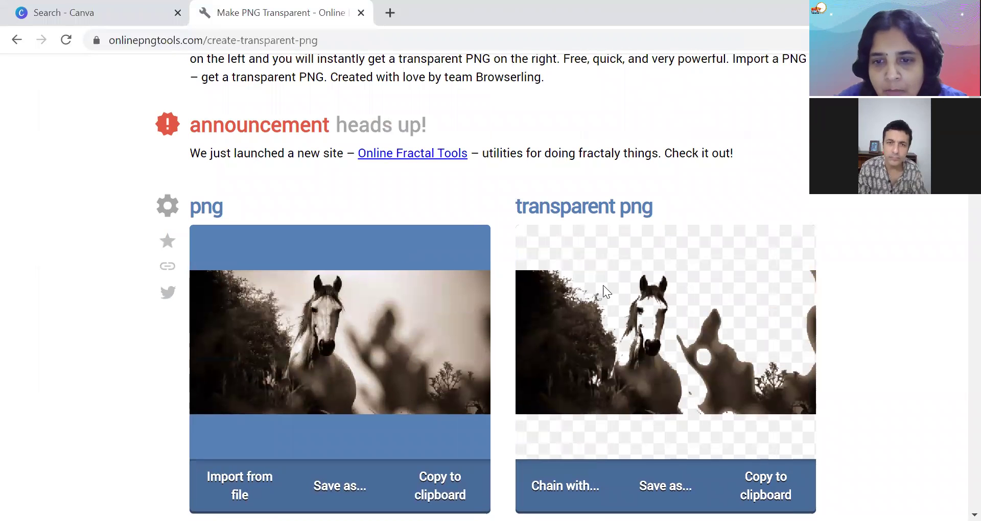
- Reload the Make PNG Transparent tool from the Google results and start importing another image from file
{"action": "left_click", "coordinate": [15, 41]}
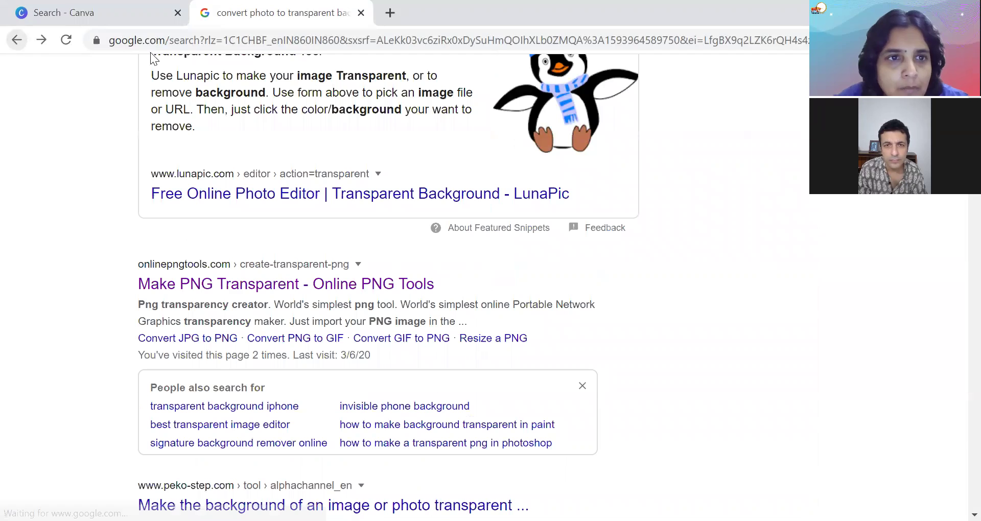
{"action": "left_click", "coordinate": [301, 283]}
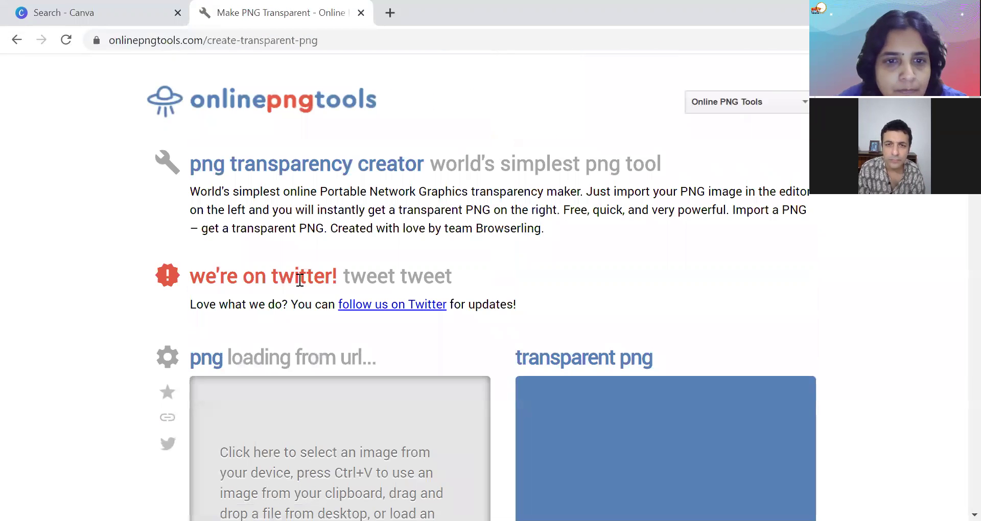
{"action": "scroll", "coordinate": [332, 447], "scroll_direction": "down", "scroll_amount": 3}
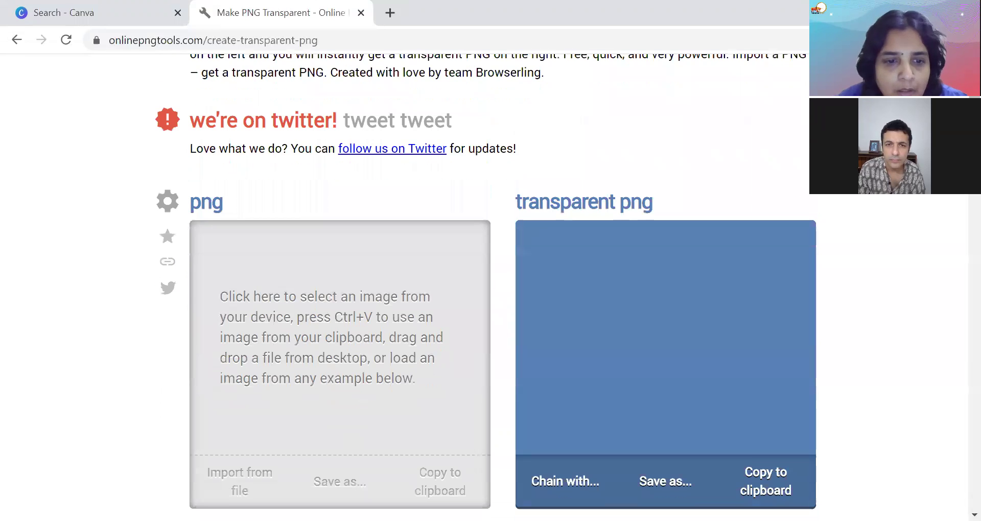
{"action": "left_click", "coordinate": [233, 486]}
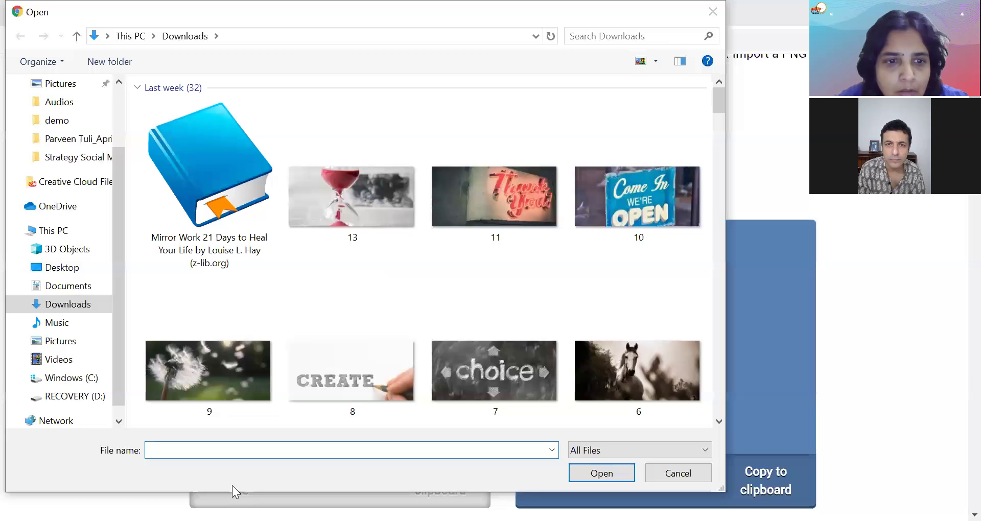
- Look through the entire Downloads folder for another image to make transparent
{"action": "scroll", "coordinate": [232, 486], "scroll_direction": "down", "scroll_amount": 15}
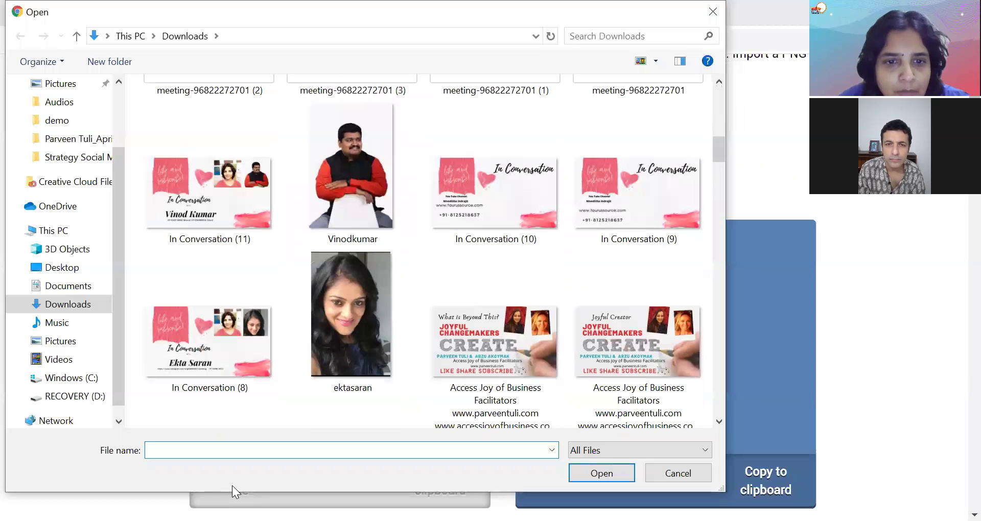
{"action": "scroll", "coordinate": [232, 485], "scroll_direction": "down", "scroll_amount": 15}
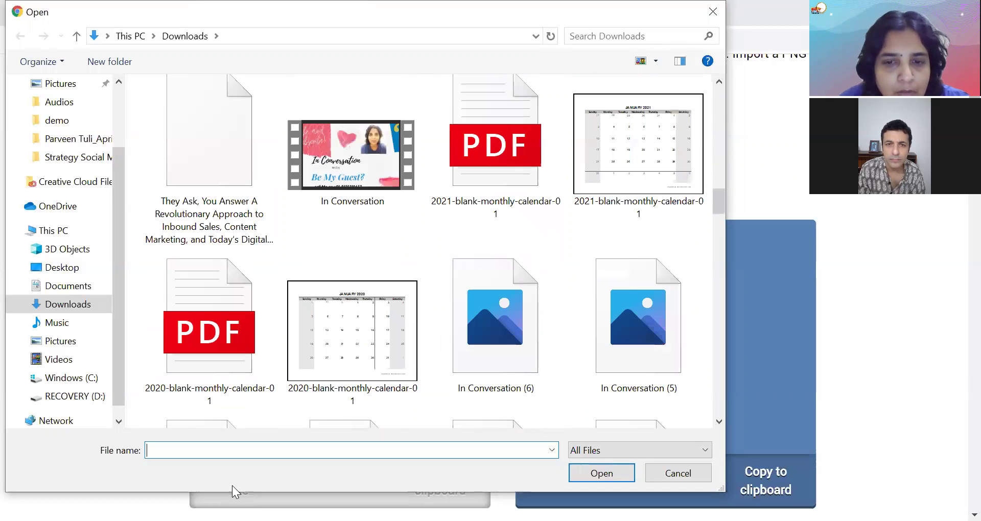
{"action": "scroll", "coordinate": [232, 486], "scroll_direction": "down", "scroll_amount": 10}
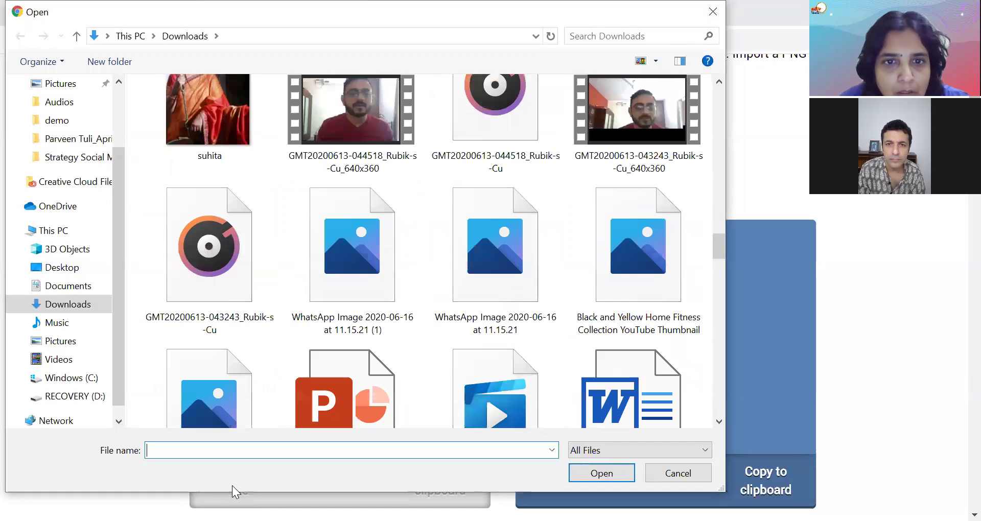
{"action": "scroll", "coordinate": [232, 485], "scroll_direction": "down", "scroll_amount": 10}
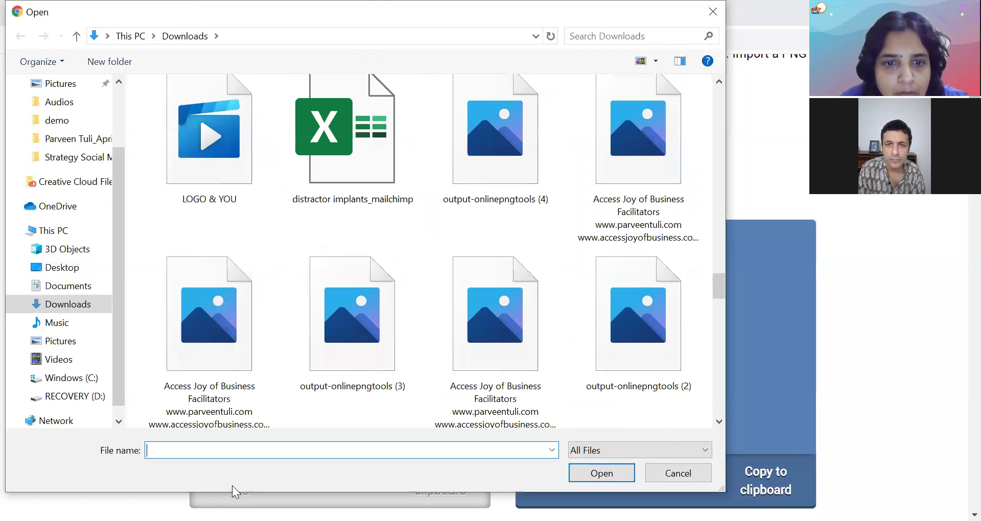
{"action": "scroll", "coordinate": [232, 486], "scroll_direction": "down", "scroll_amount": 10}
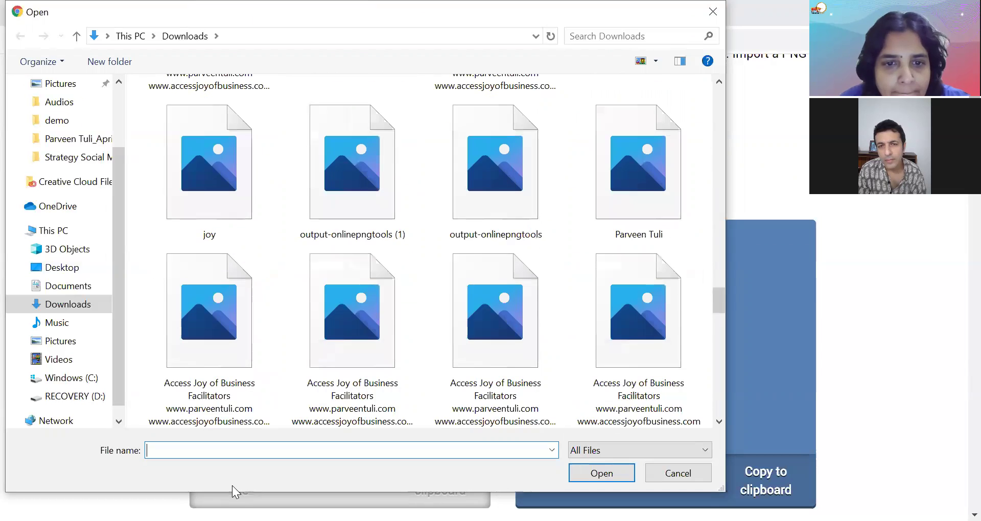
{"action": "scroll", "coordinate": [232, 485], "scroll_direction": "down", "scroll_amount": 10}
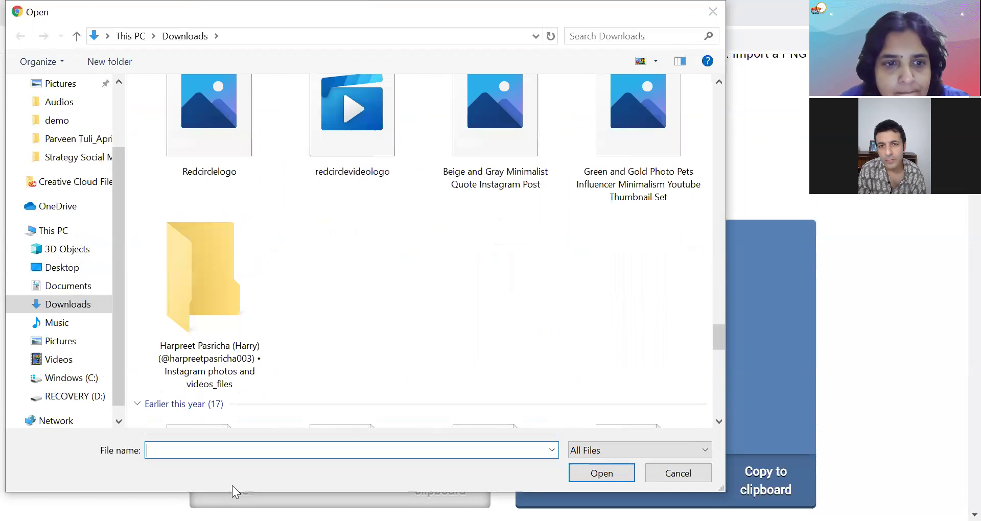
{"action": "scroll", "coordinate": [232, 486], "scroll_direction": "down", "scroll_amount": 1}
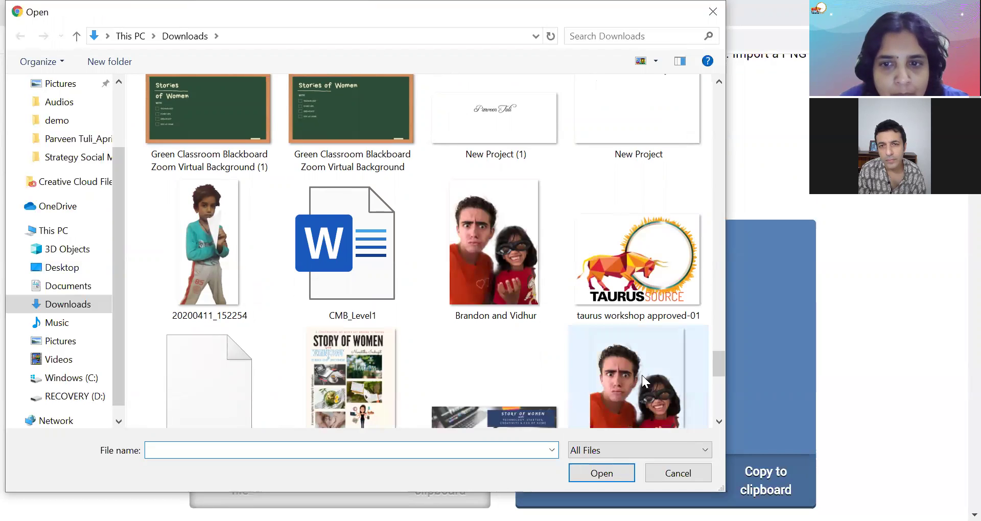
{"action": "scroll", "coordinate": [642, 375], "scroll_direction": "down", "scroll_amount": 10}
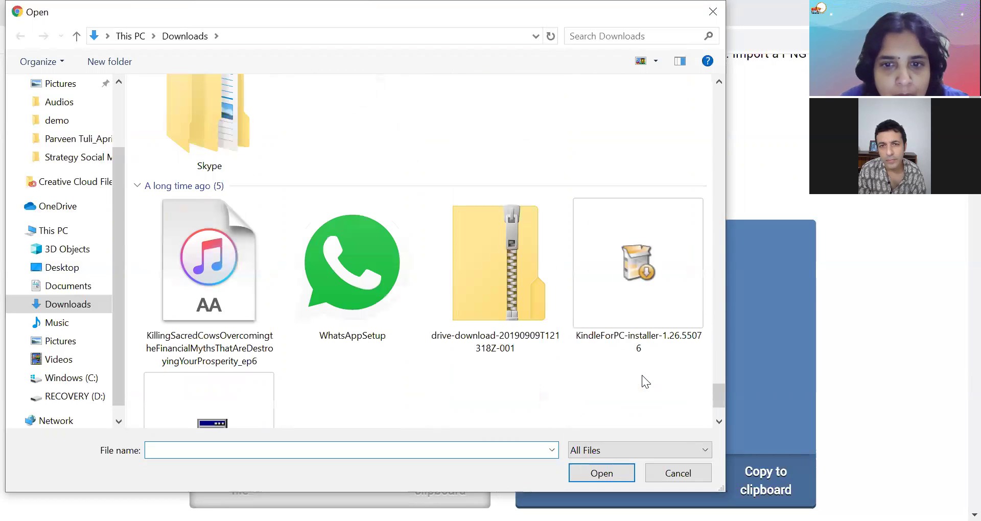
{"action": "scroll", "coordinate": [642, 375], "scroll_direction": "down", "scroll_amount": 3}
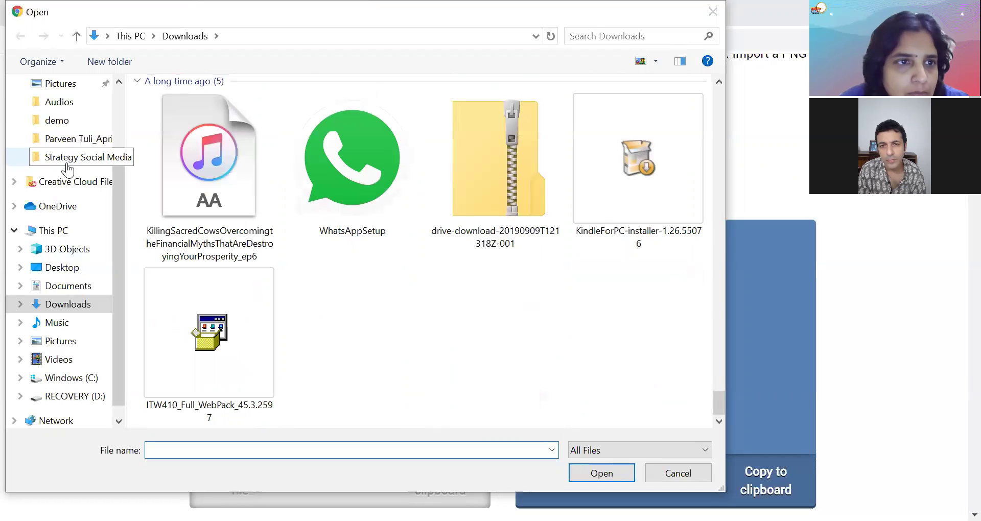
- Check the photo folder in Pictures and its subfolder for a suitable image, and return to the Pictures folder
{"action": "left_click", "coordinate": [84, 85]}
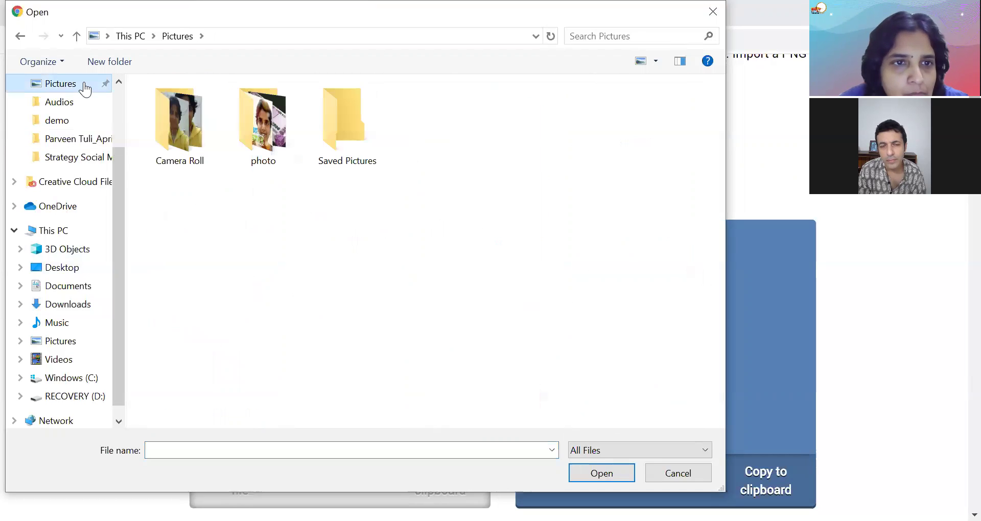
{"action": "double_click", "coordinate": [268, 148]}
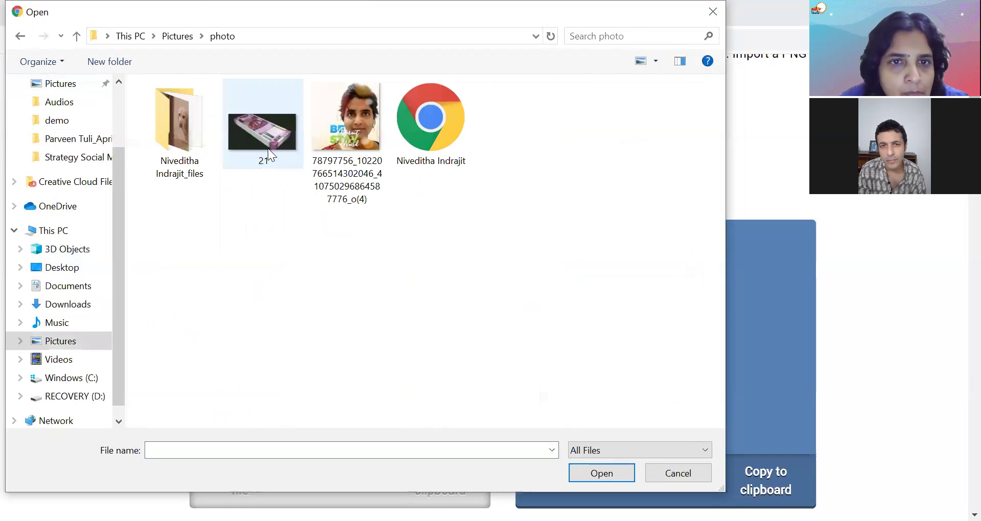
{"action": "double_click", "coordinate": [195, 149]}
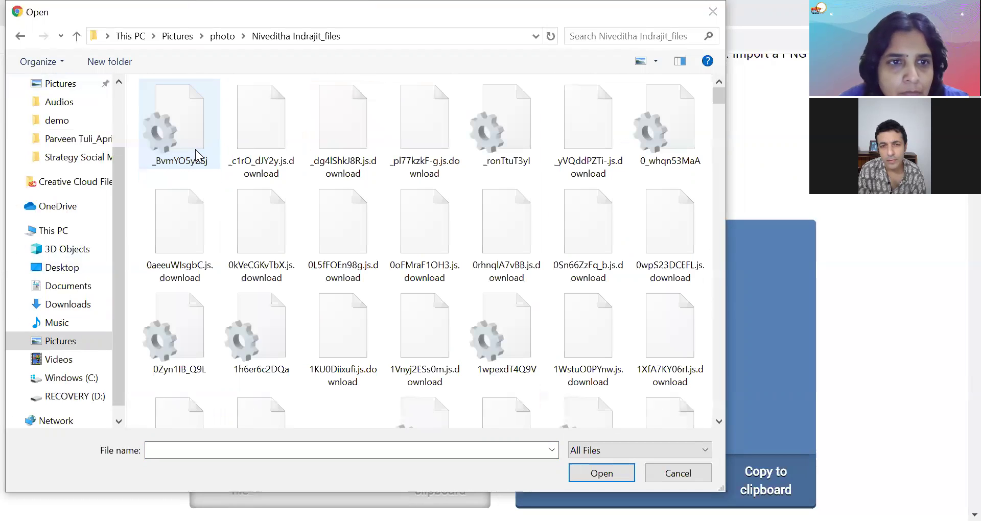
{"action": "left_click", "coordinate": [20, 37]}
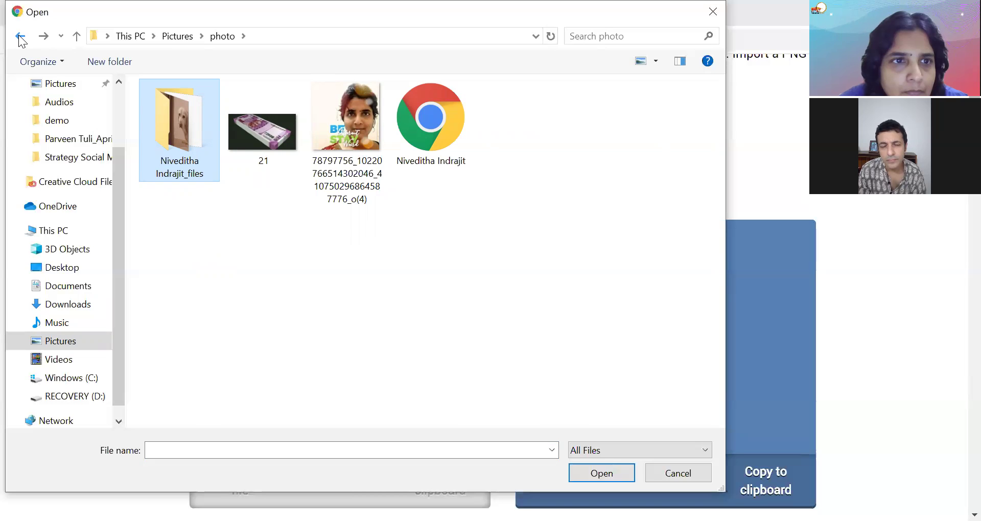
{"action": "left_click", "coordinate": [20, 37]}
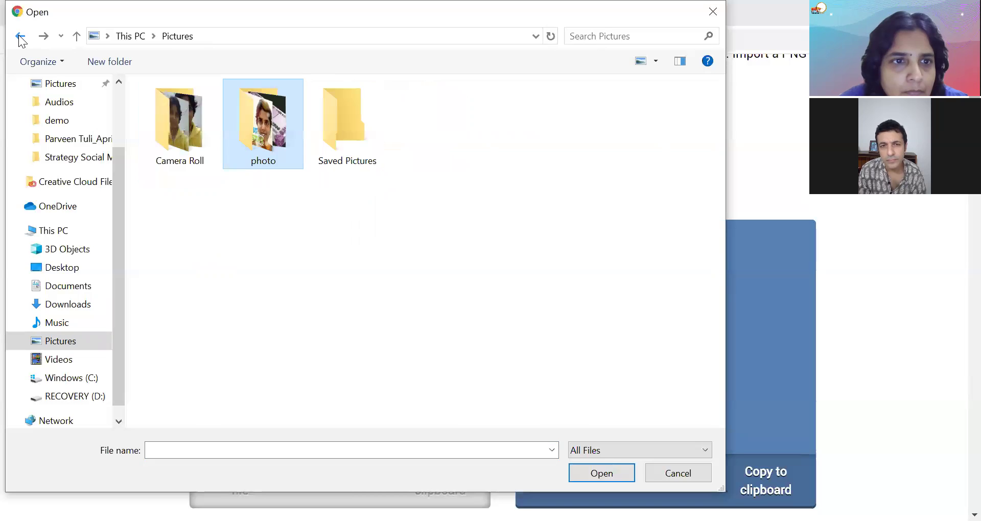
- Import the WIN_20191201_21_26_18_Pro photo from the Camera Roll folder into the transparent PNG tool
{"action": "double_click", "coordinate": [188, 147]}
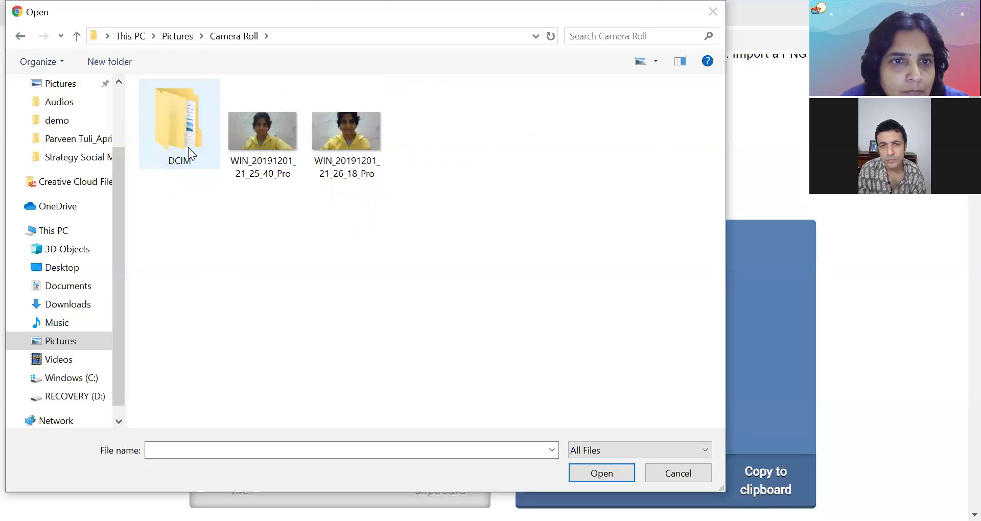
{"action": "double_click", "coordinate": [322, 137]}
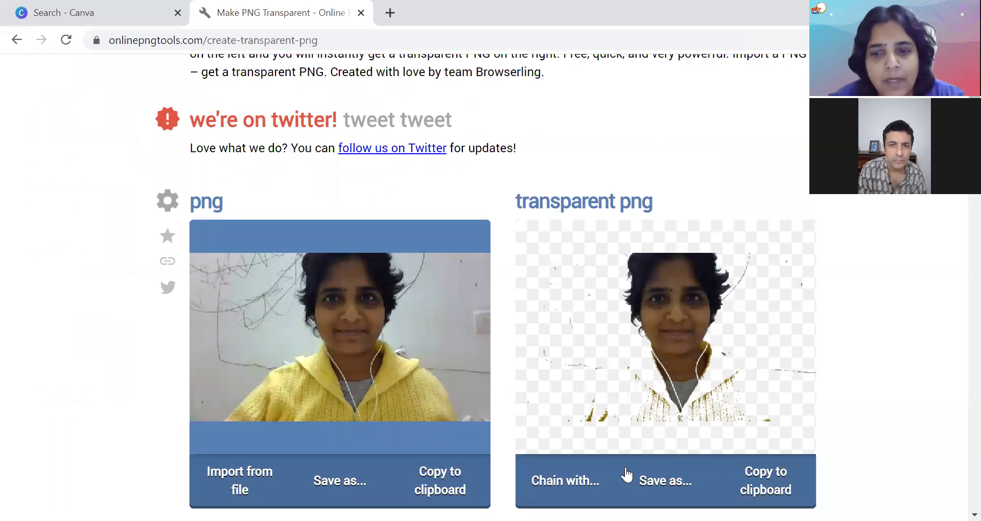
- Set the matching of similar color tones to 40 percent and download the resulting transparent PNG
{"action": "scroll", "coordinate": [627, 476], "scroll_direction": "down", "scroll_amount": 3}
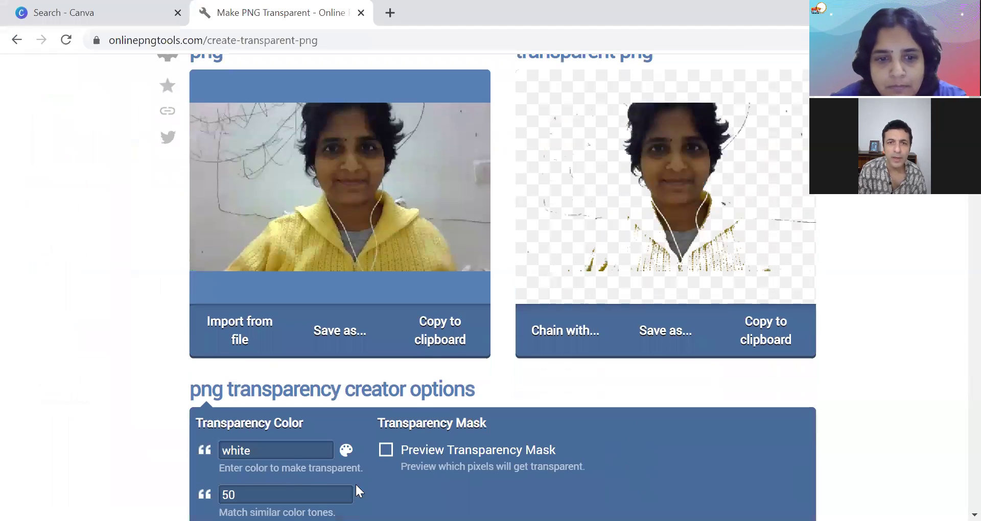
{"action": "left_click", "coordinate": [277, 492]}
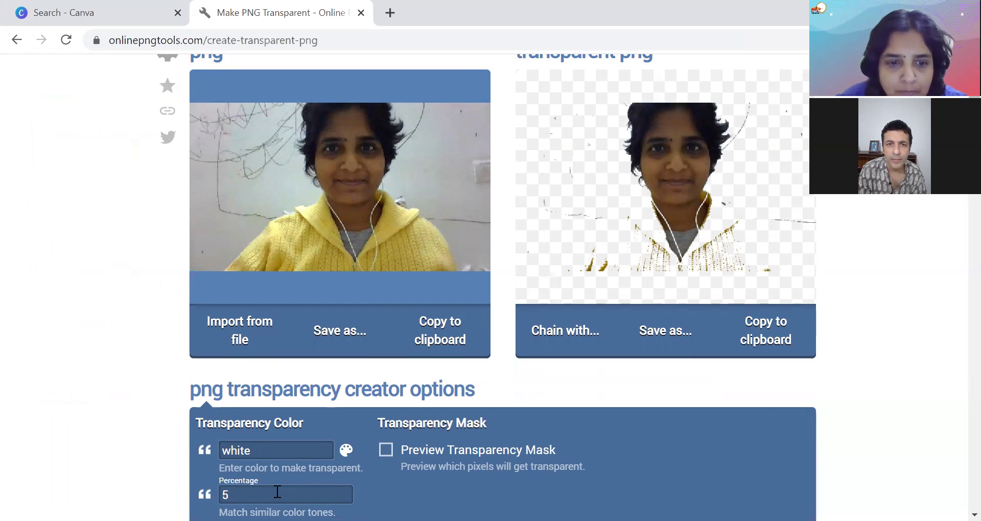
{"action": "key", "text": "BackSpace"}
{"action": "type", "text": "40"}
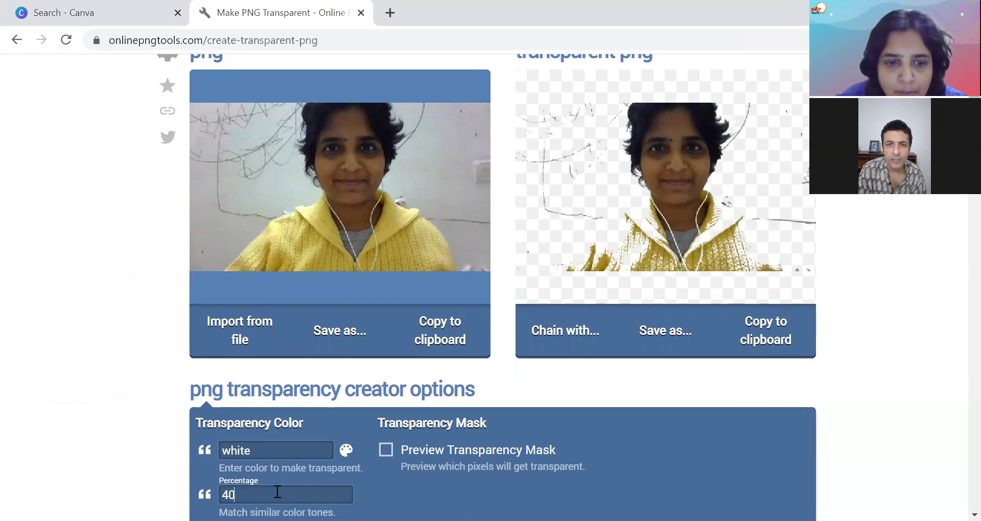
{"action": "key", "text": "BackSpace"}
{"action": "key", "text": "BackSpace"}
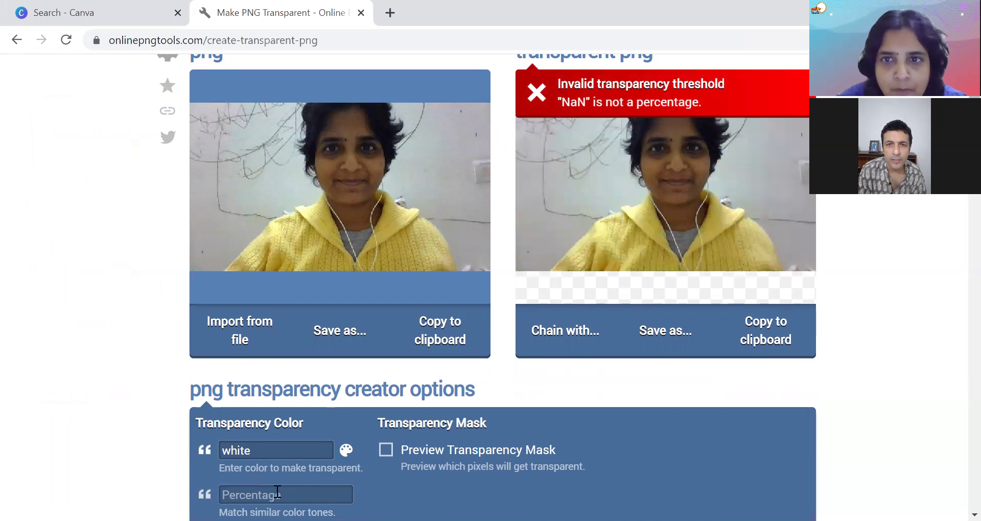
{"action": "type", "text": "4"}
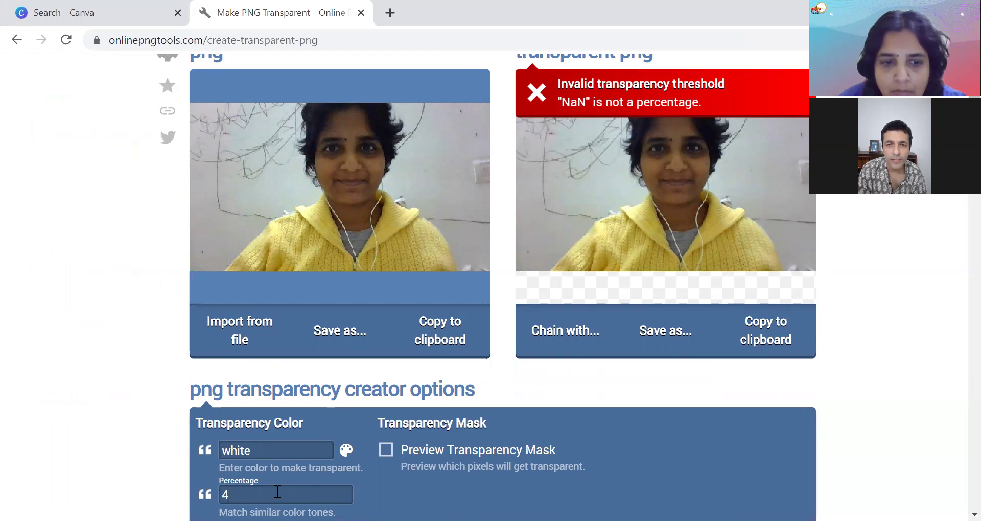
{"action": "type", "text": "0"}
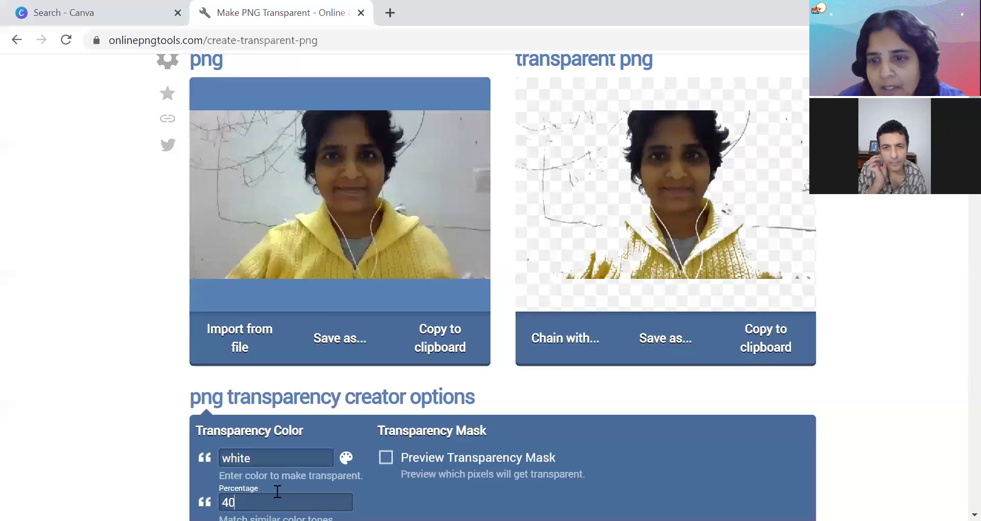
{"action": "left_click", "coordinate": [677, 339]}
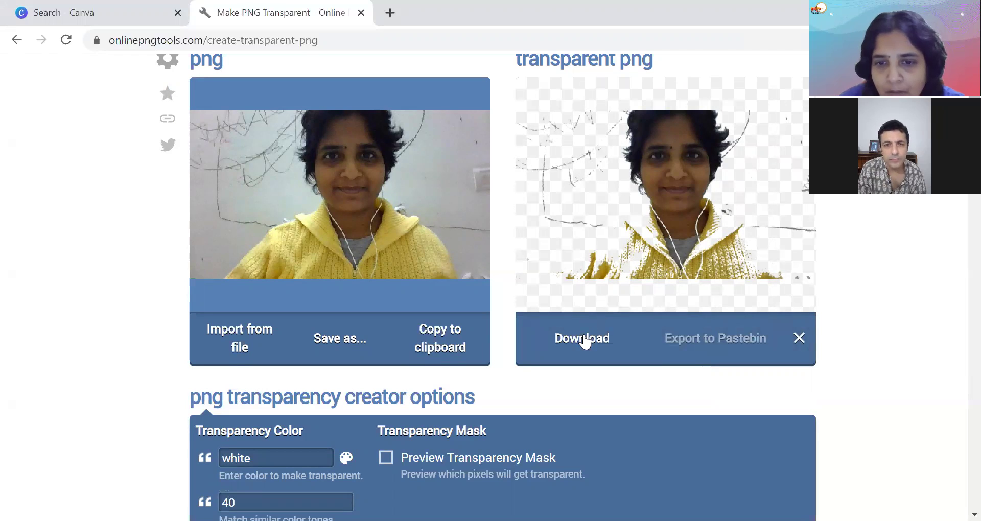
{"action": "left_click", "coordinate": [585, 341]}
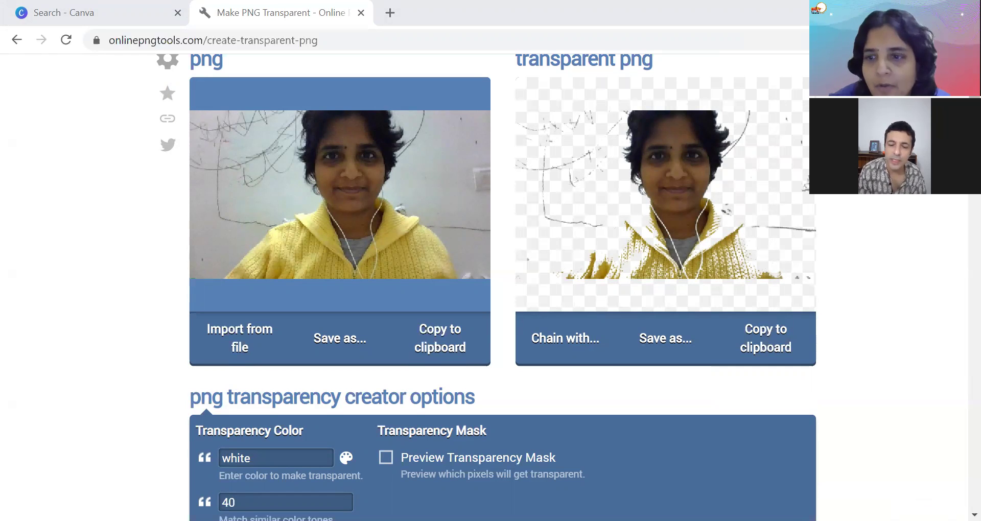
- Leave the PNG tool, close its browser tab and switch to Canva's home page
{"action": "left_click", "coordinate": [16, 38]}
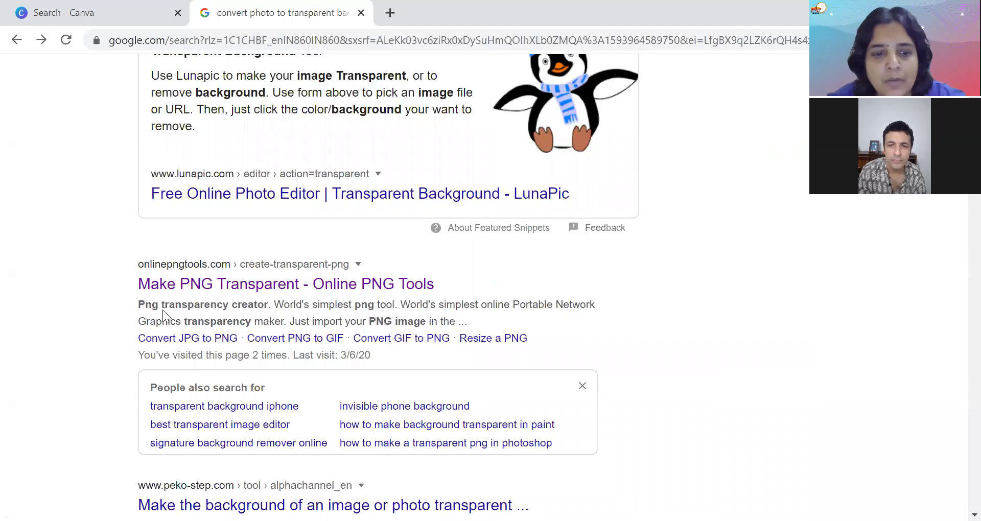
{"action": "scroll", "coordinate": [163, 309], "scroll_direction": "down", "scroll_amount": 4}
{"action": "scroll", "coordinate": [163, 310], "scroll_direction": "up", "scroll_amount": 4}
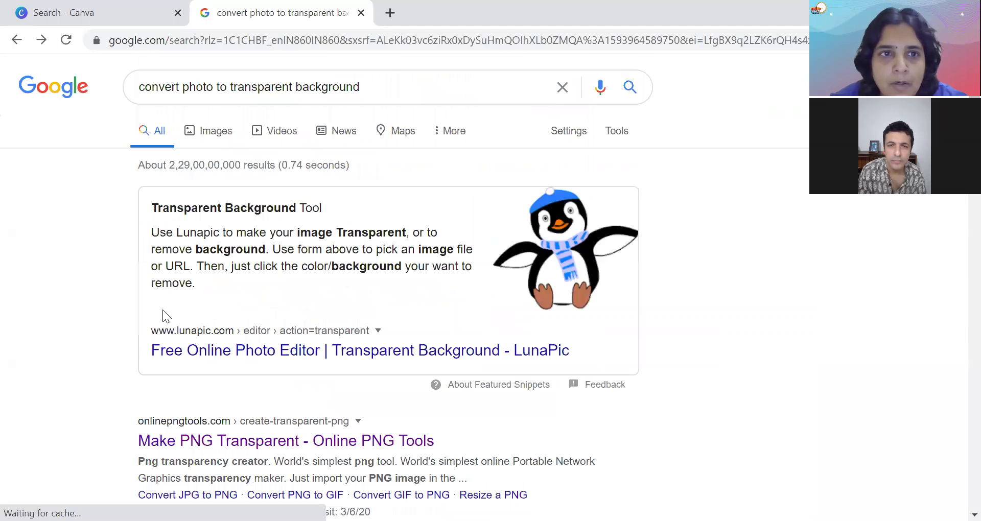
{"action": "left_click", "coordinate": [361, 13]}
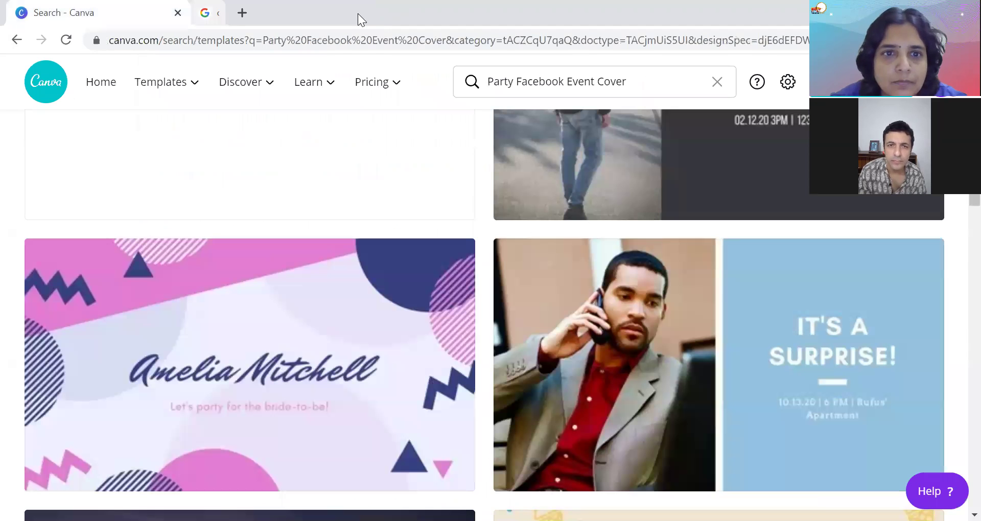
{"action": "left_click", "coordinate": [95, 87]}
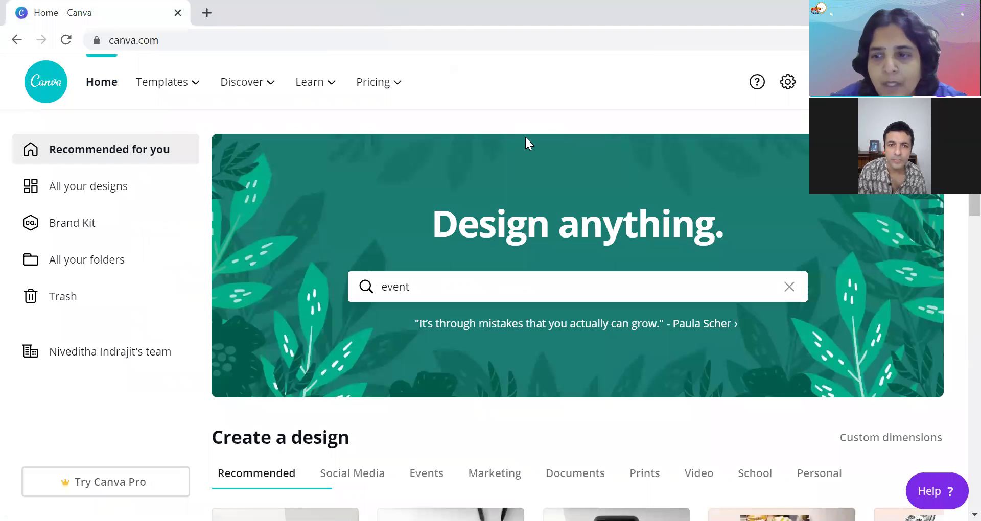